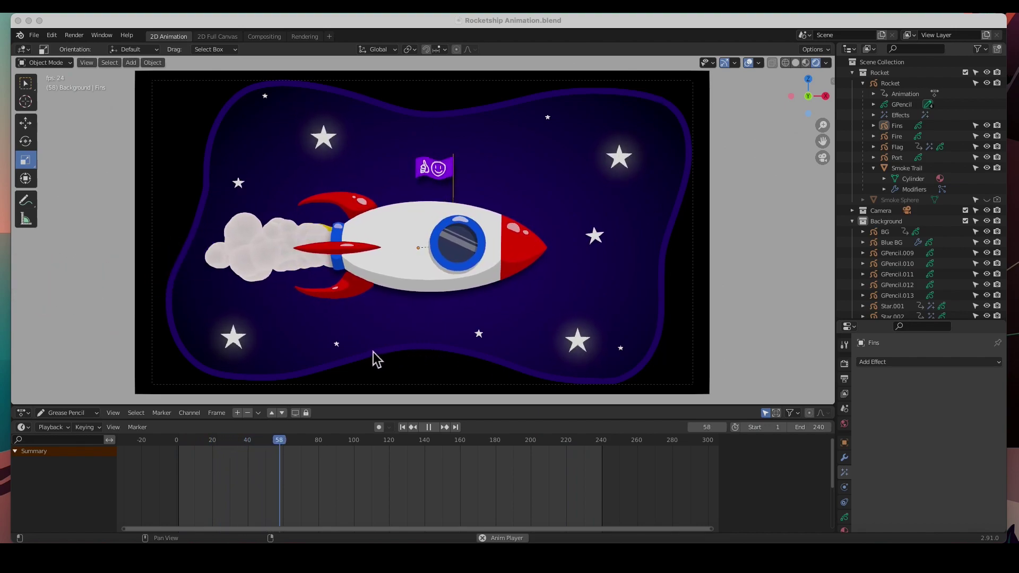
- Stop playback at frame 48, select the rocket to show its Shadow effect, then replay from frame 1
click(417, 449)
key(space)
drag(405, 448, 262, 443)
click(420, 242)
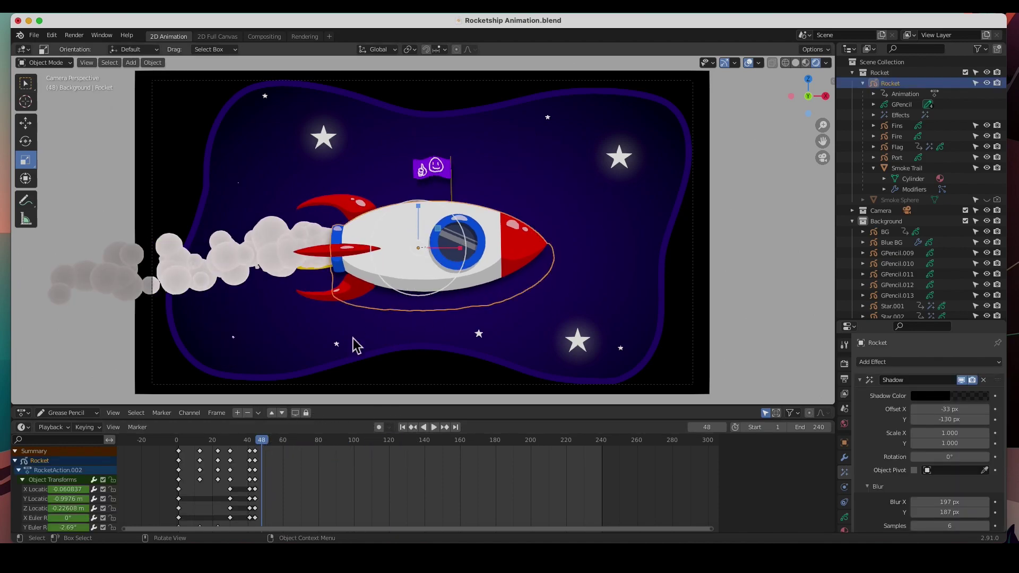
key(space)
drag(255, 439, 234, 440)
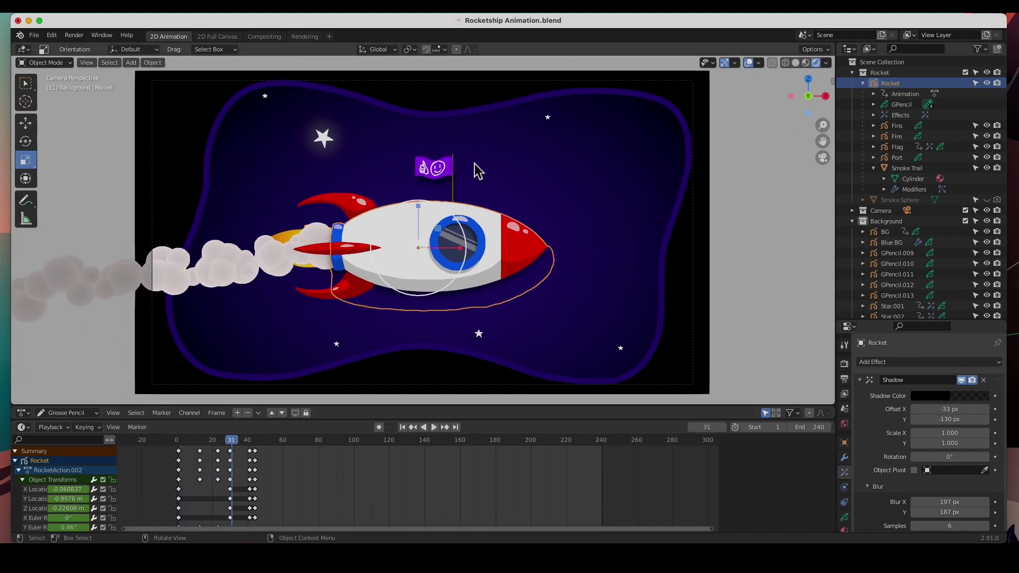
- Select stars to show their Glow effect, scrub to frames 58 and 60, and play the animation
click(324, 141)
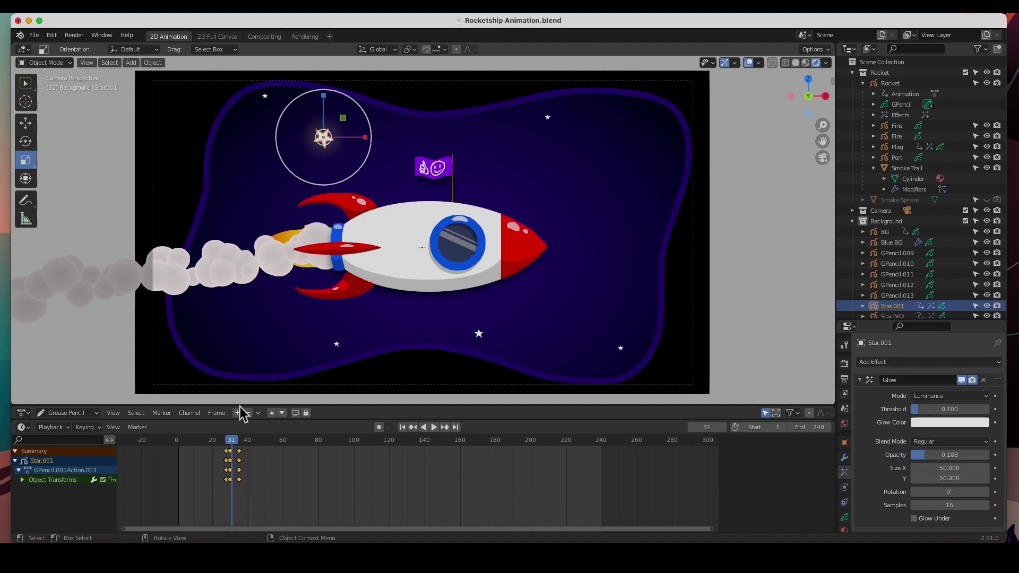
drag(232, 440, 280, 441)
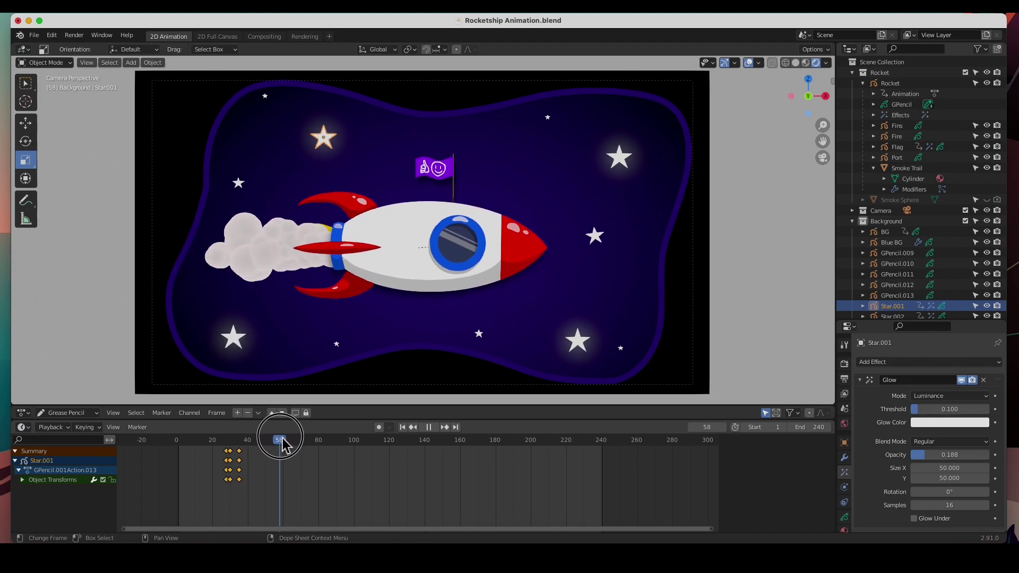
click(599, 242)
mouse_move(284, 441)
mouse_down()
mouse_move(230, 449)
mouse_move(282, 453)
mouse_up()
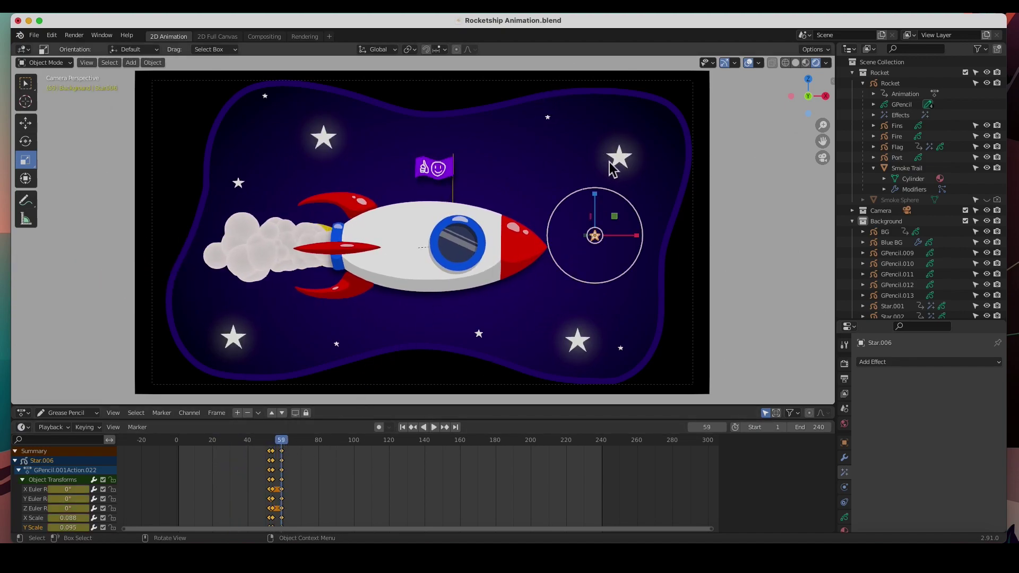
click(282, 446)
key(space)
key(space)
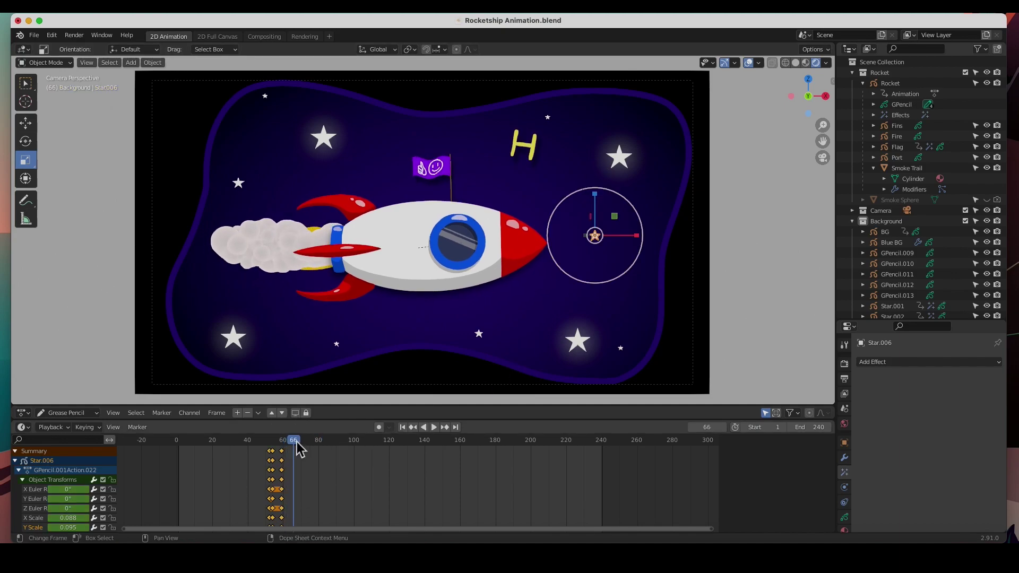
- Select the Hello World! text to show its Shadow effect and scrub to frame 65
click(524, 153)
click(292, 447)
key(space)
drag(333, 449, 474, 440)
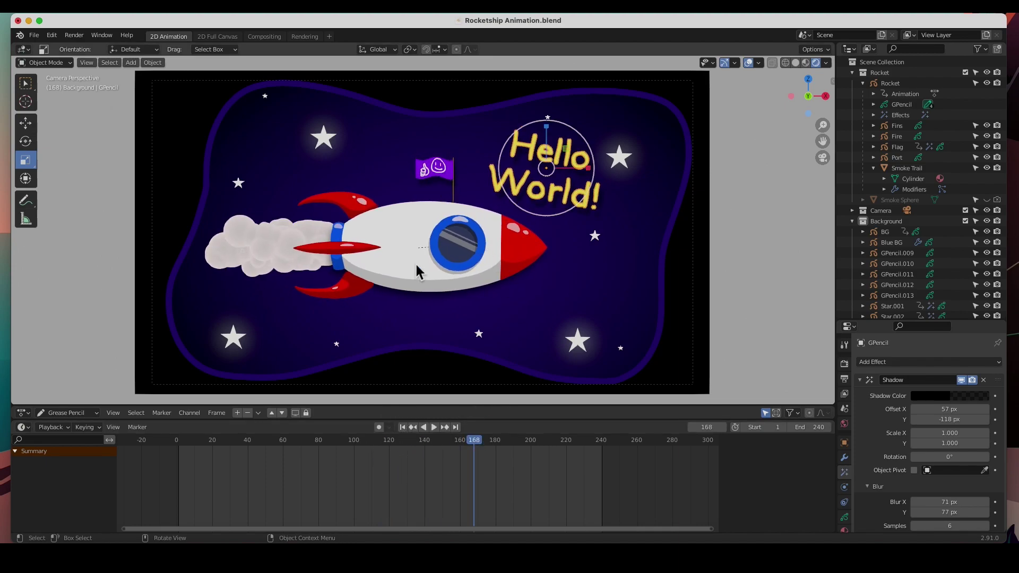
key(shift+ctrl+space)
drag(420, 442, 358, 441)
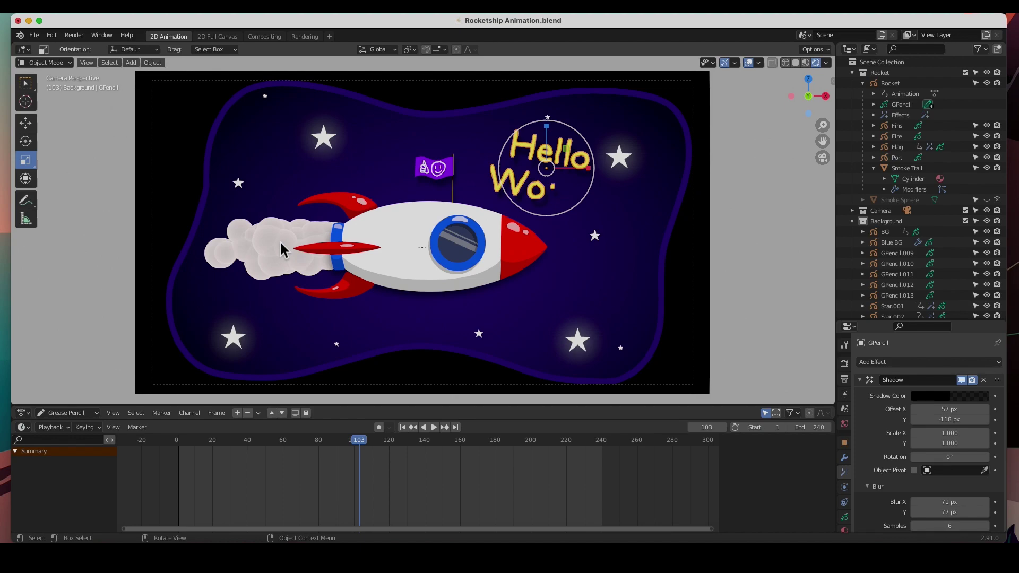
click(34, 37)
- Open Rocketship5.blend from recent files without saving, using Rendered viewport shading
mouse_move(64, 68)
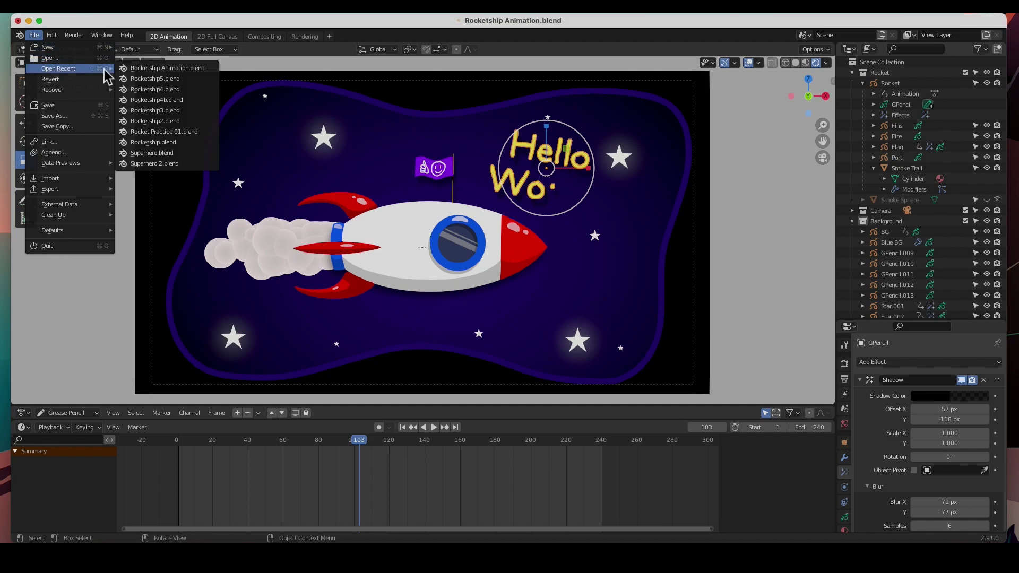
click(165, 83)
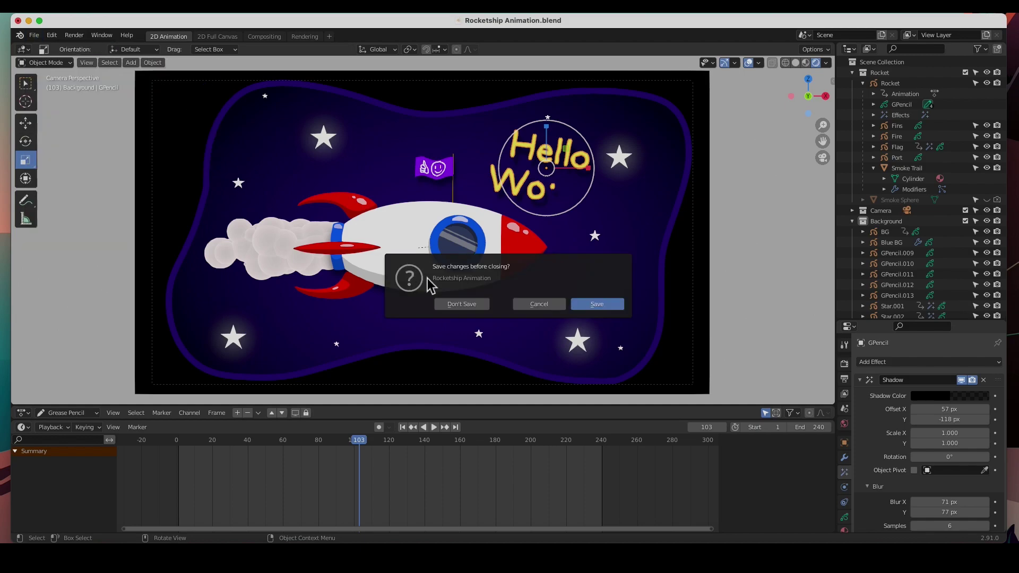
click(477, 307)
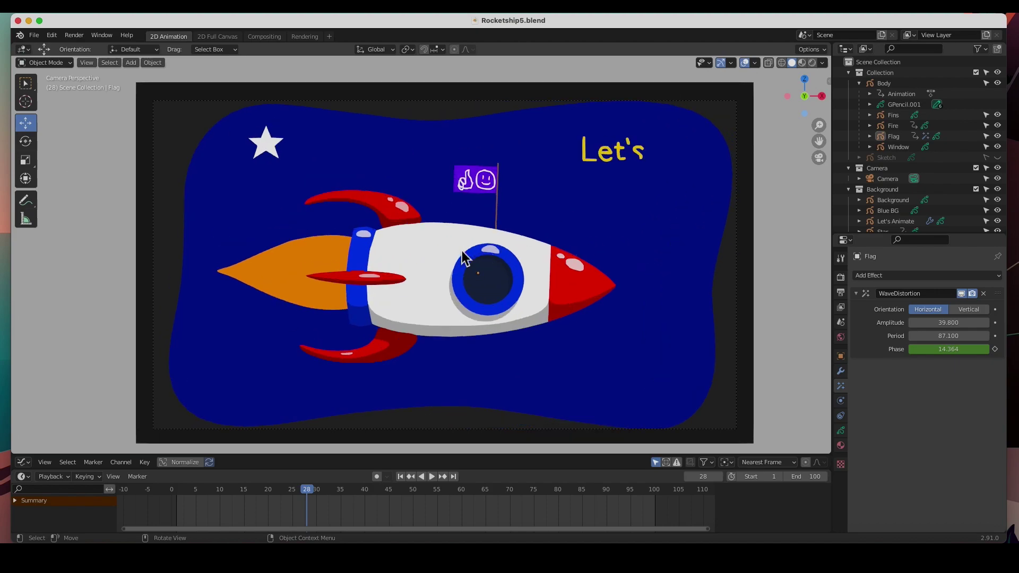
click(814, 63)
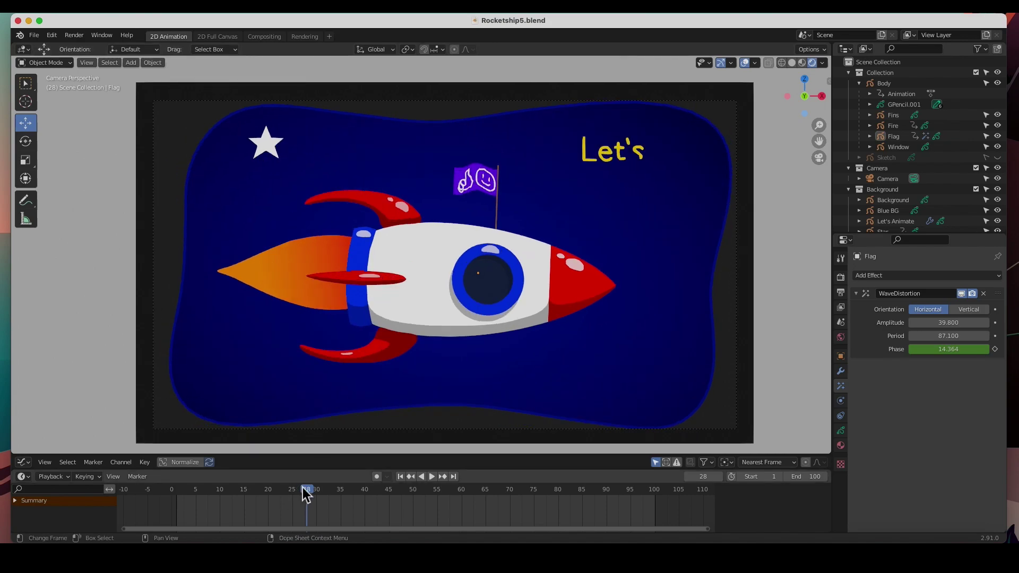
- Play the animation from frame 1 and scrub through frames 13–21 to review it
click(401, 478)
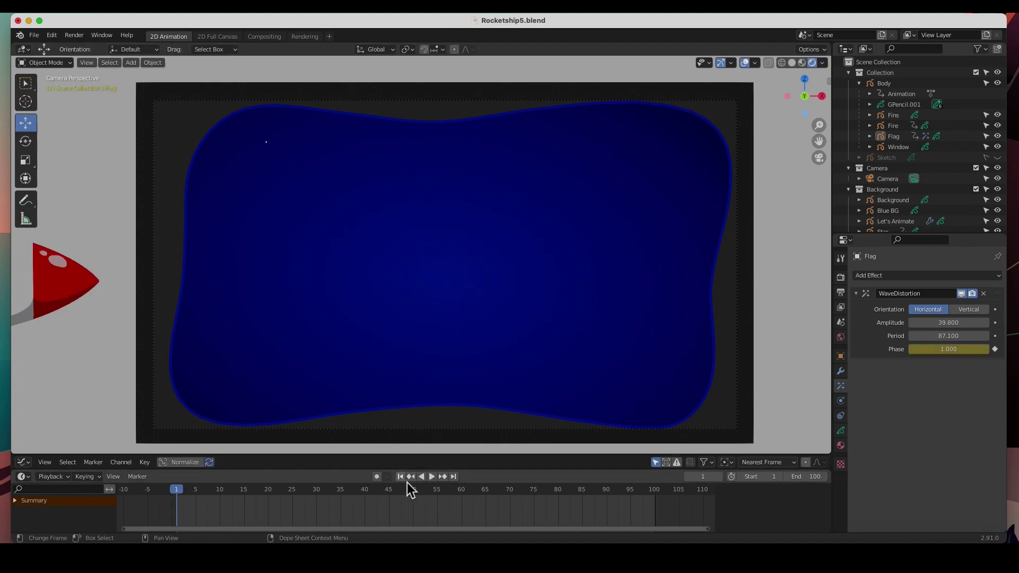
click(434, 479)
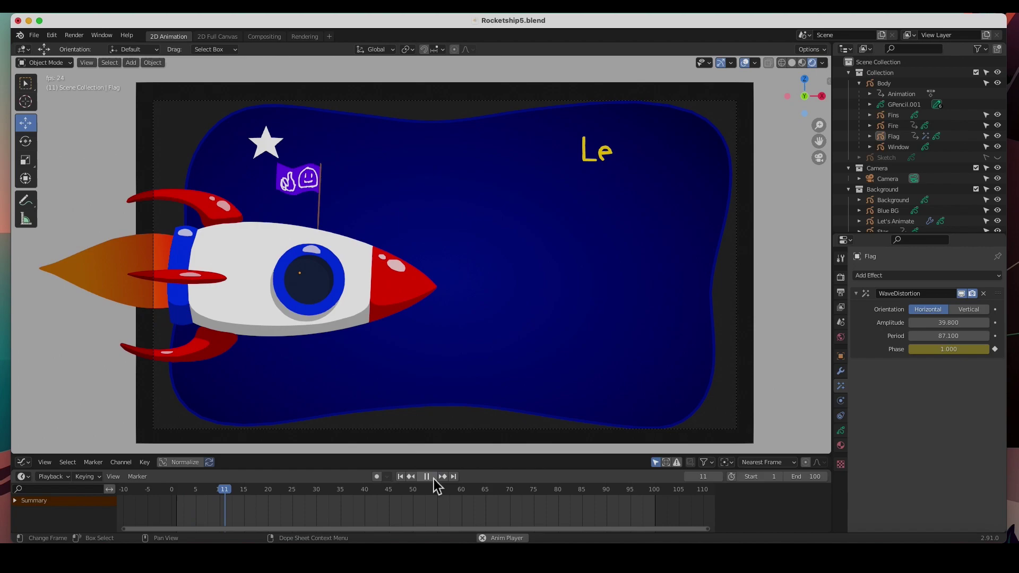
click(434, 477)
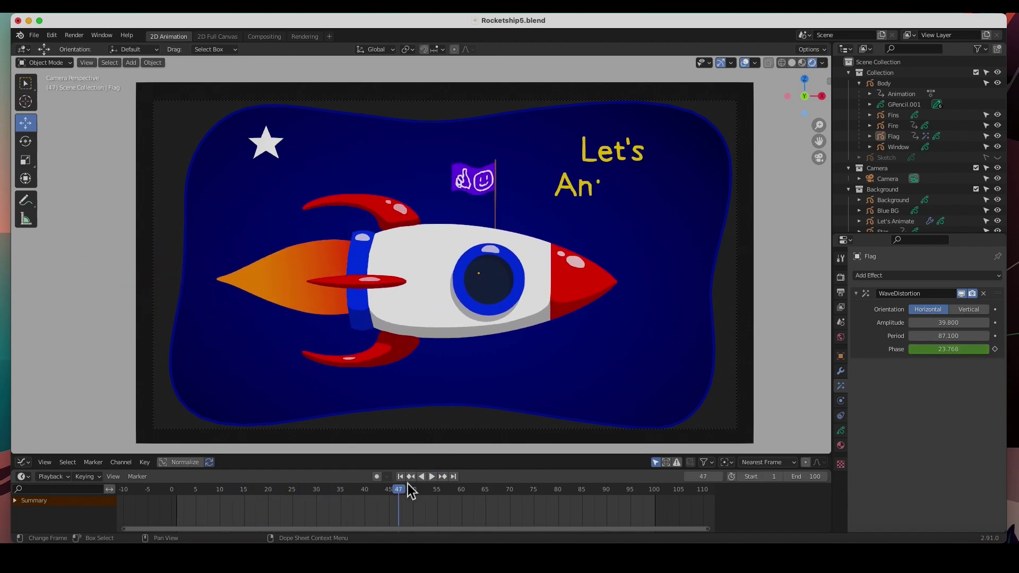
drag(402, 502, 173, 499)
click(179, 493)
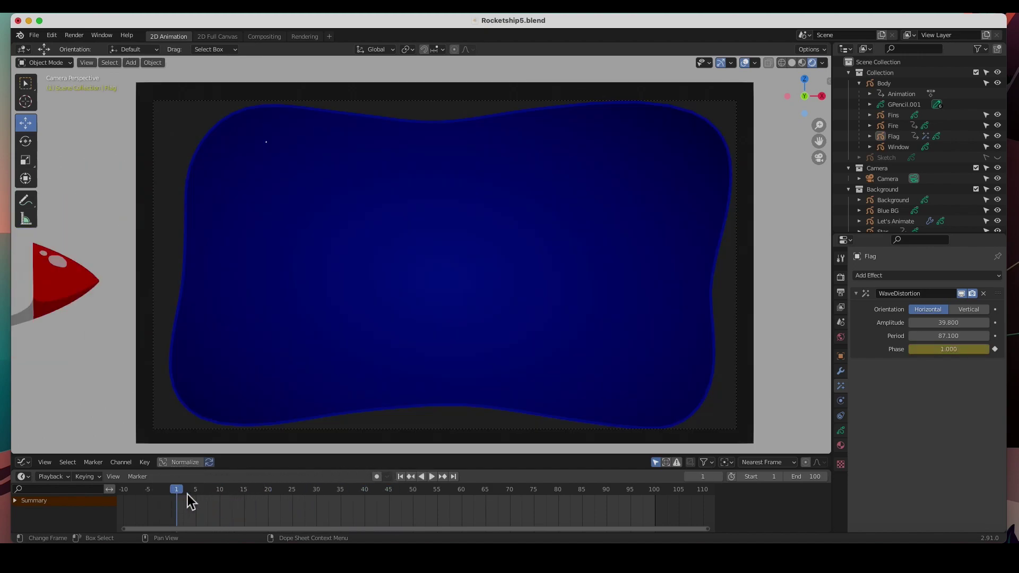
click(434, 478)
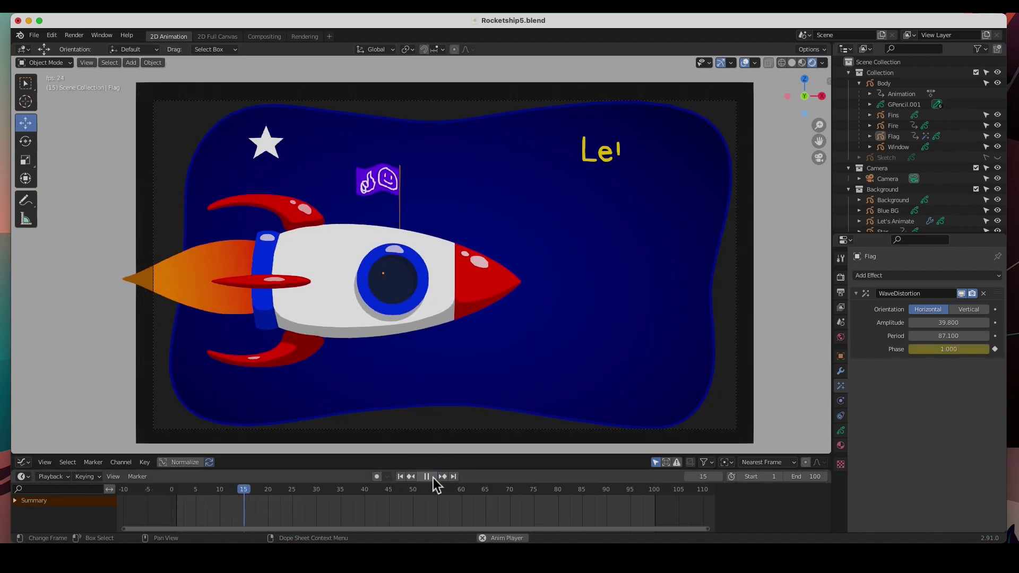
click(433, 478)
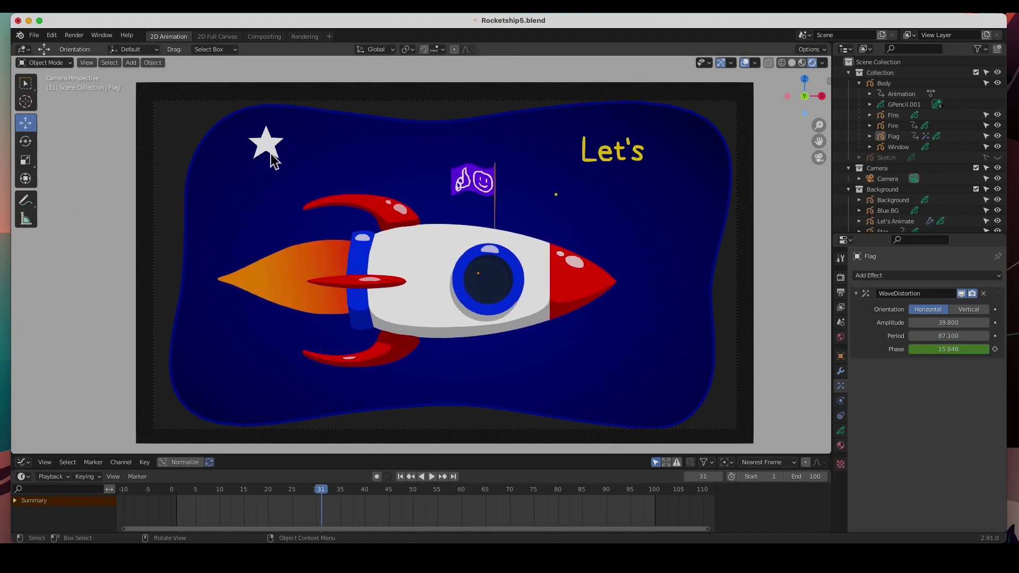
key(space)
click(257, 499)
drag(256, 499, 318, 505)
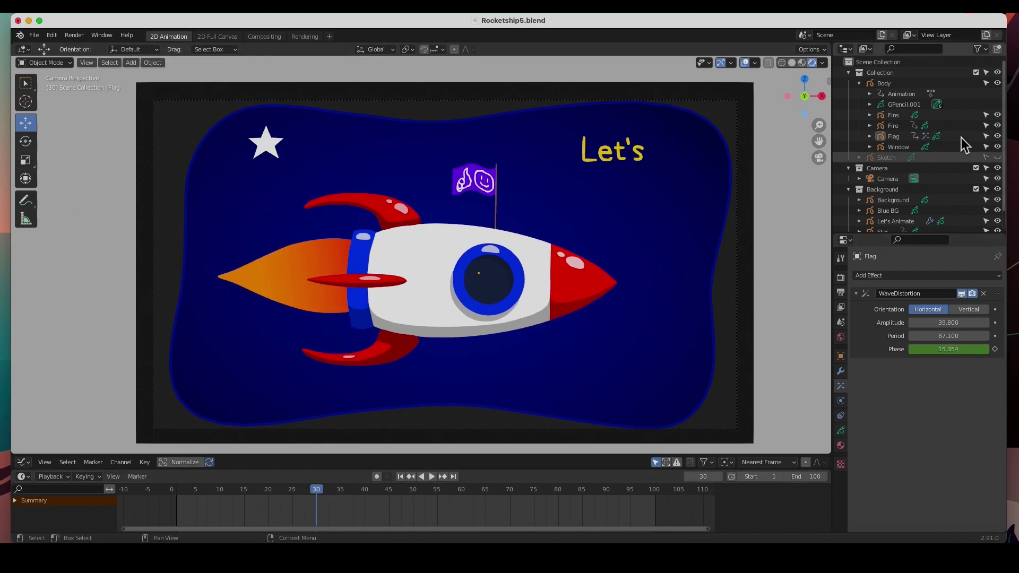
- Hide the rocket collection and shift the upper-left star slightly right and down
click(998, 84)
click(998, 84)
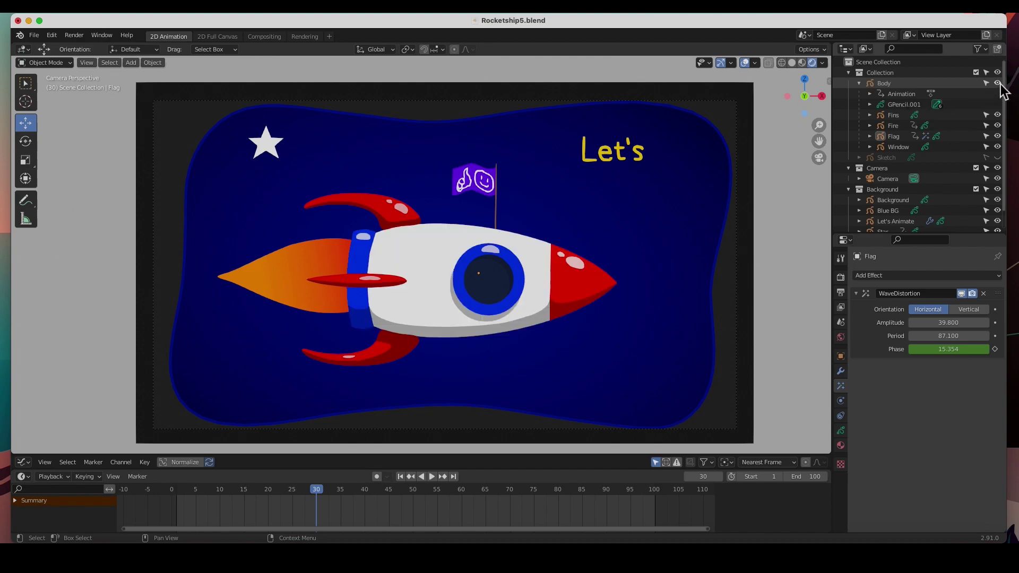
click(998, 72)
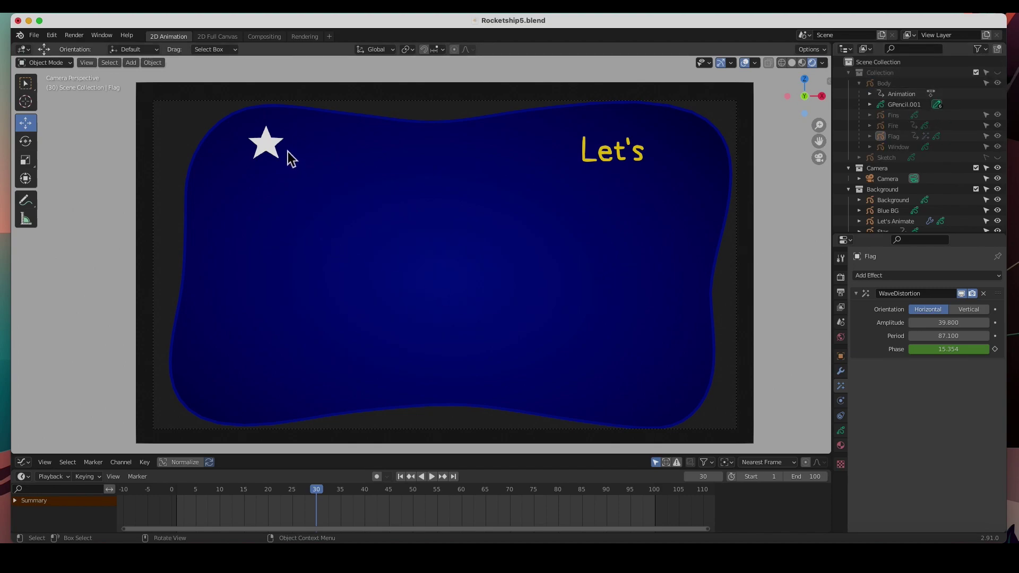
click(266, 148)
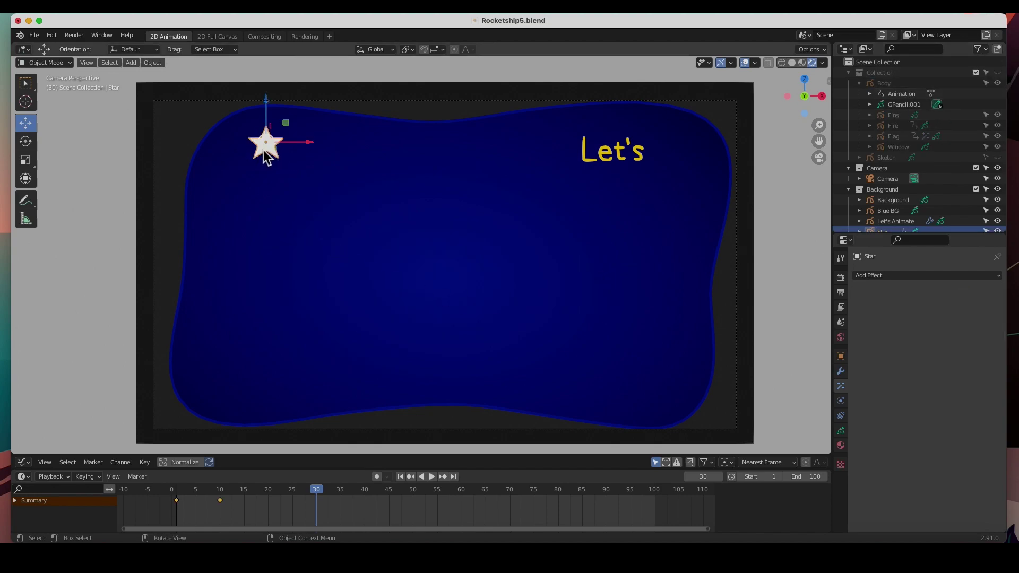
key(g)
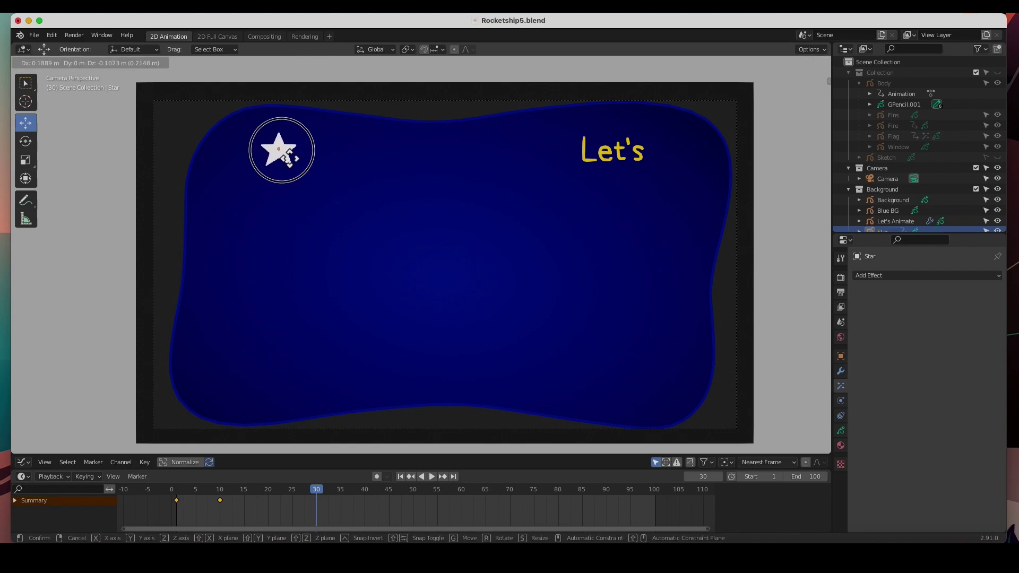
click(340, 168)
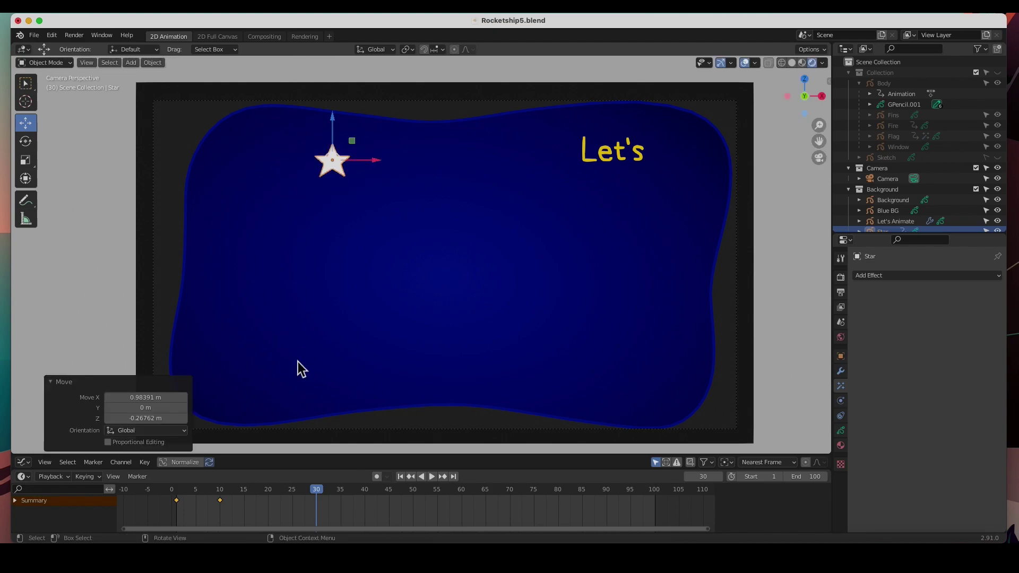
- Play from frame 6, stop at the frame-10 keyframe, and duplicate the star
drag(314, 497, 180, 499)
key(space)
key(space)
key(Up)
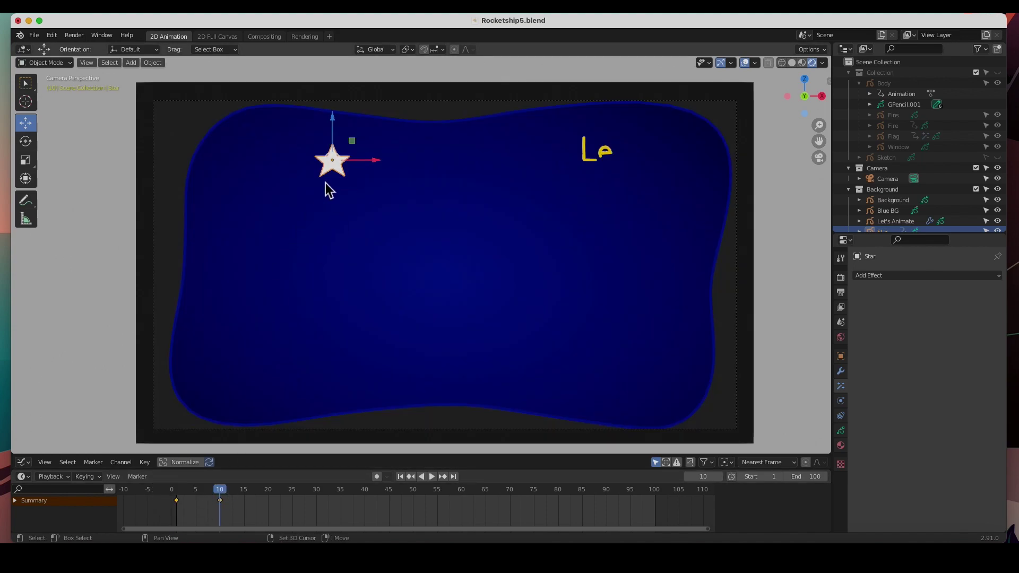
key(shift+d)
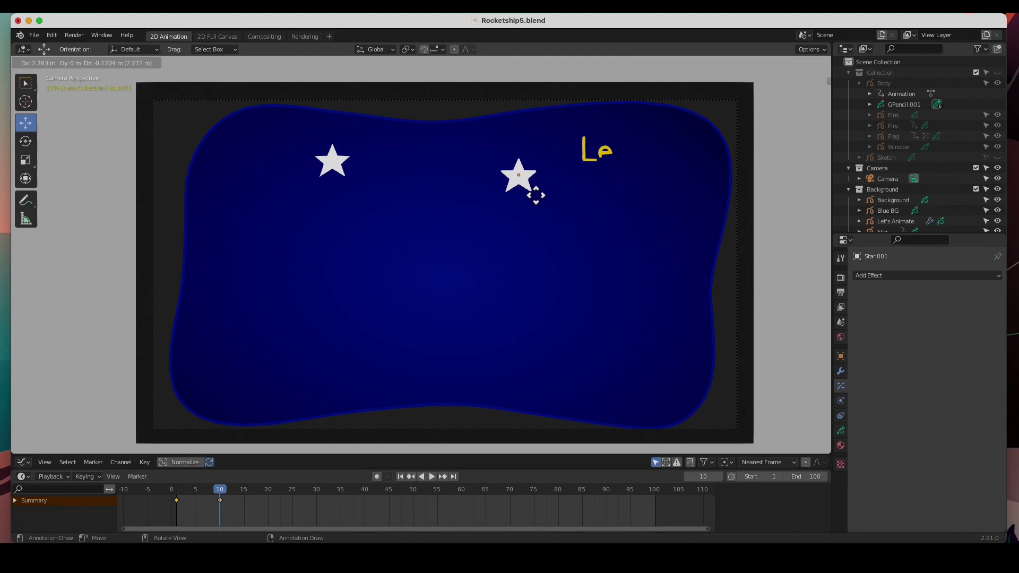
- Place the duplicate star near the top centre and replay the animation from frame 9
click(531, 189)
key(space)
mouse_move(227, 500)
mouse_down()
mouse_move(170, 492)
mouse_move(221, 497)
mouse_up()
key(space)
- Add three more star copies at the lower right, lower left and upper left
key(shift+d)
click(657, 399)
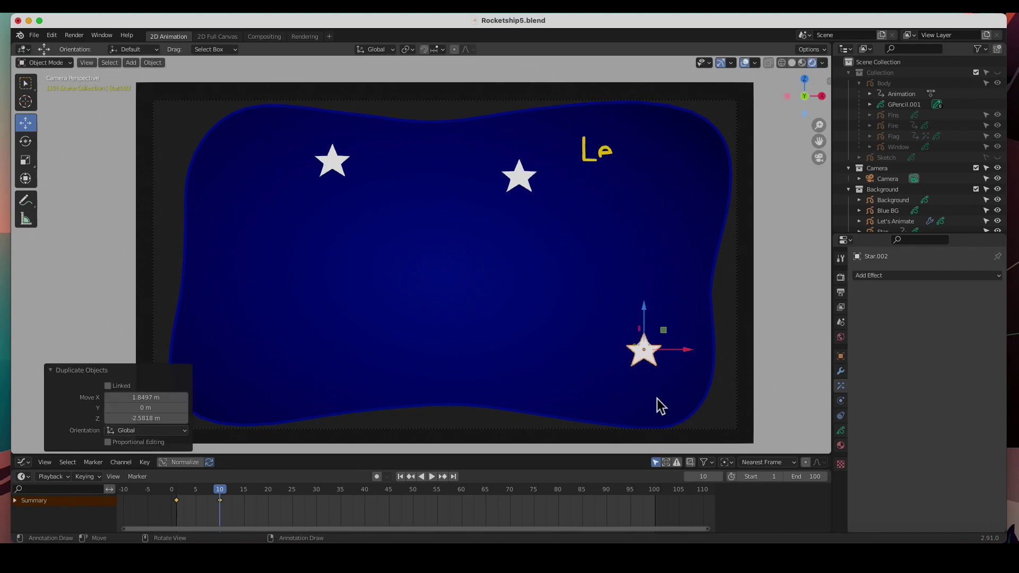
key(shift+d)
click(324, 427)
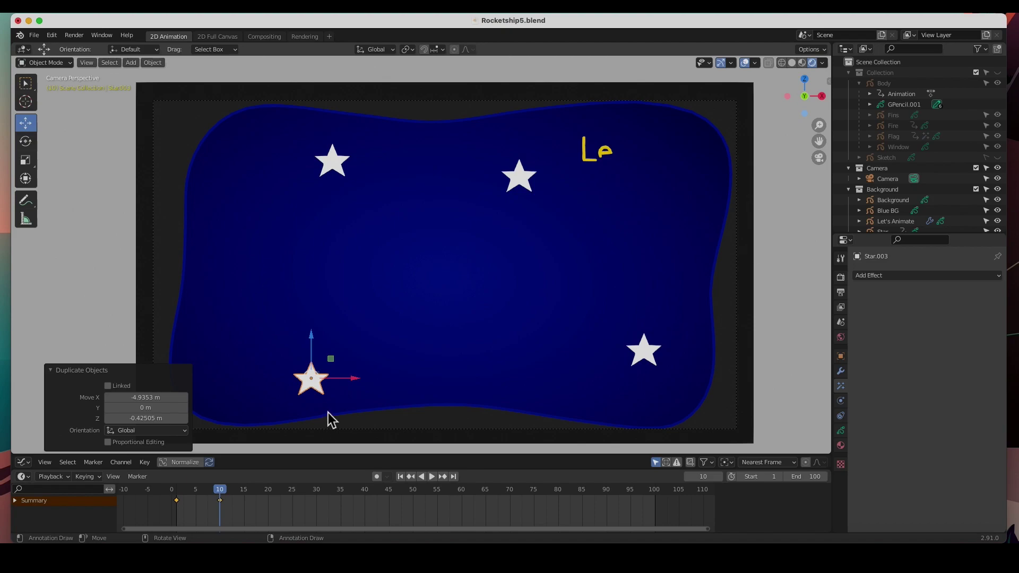
key(shift+d)
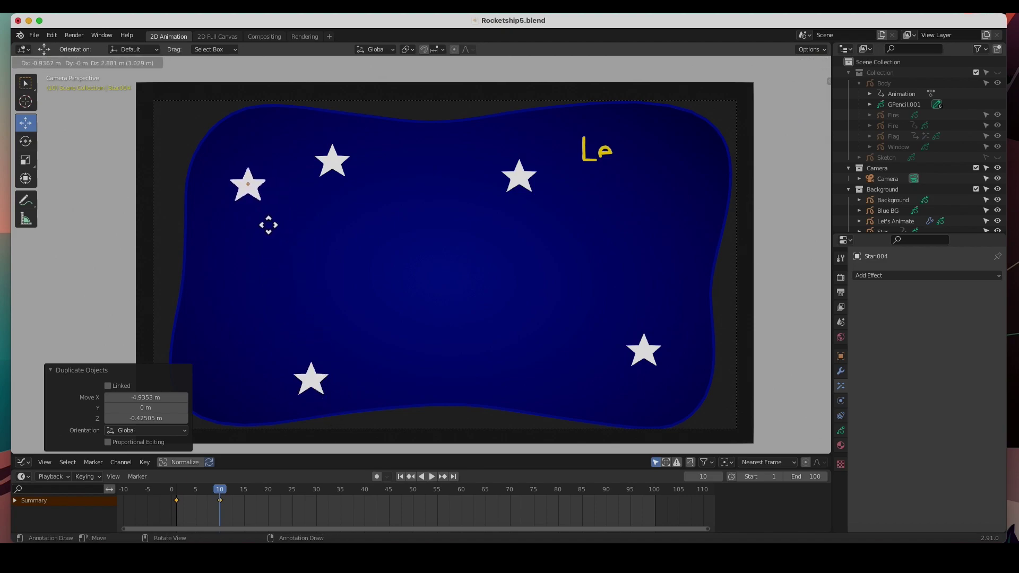
click(242, 232)
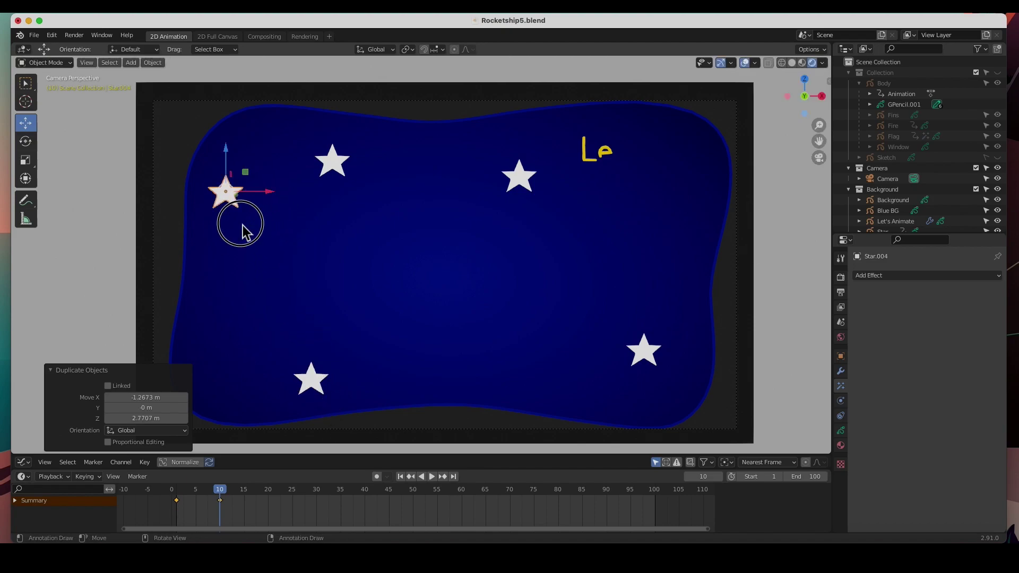
click(228, 477)
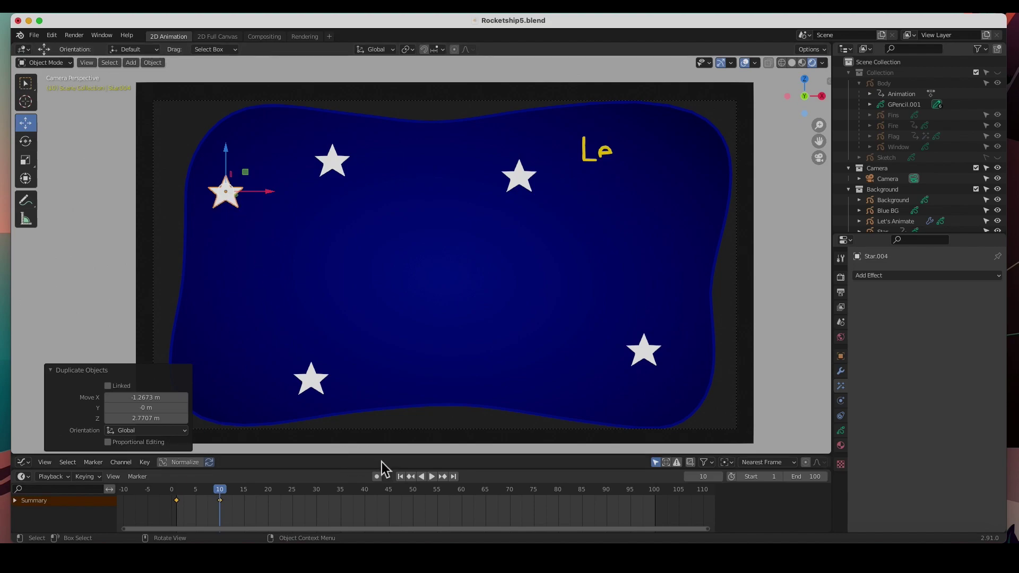
- Enlarge the Graph Editor and frame Star.004's X, Y and Z Scale curves
drag(383, 460, 379, 309)
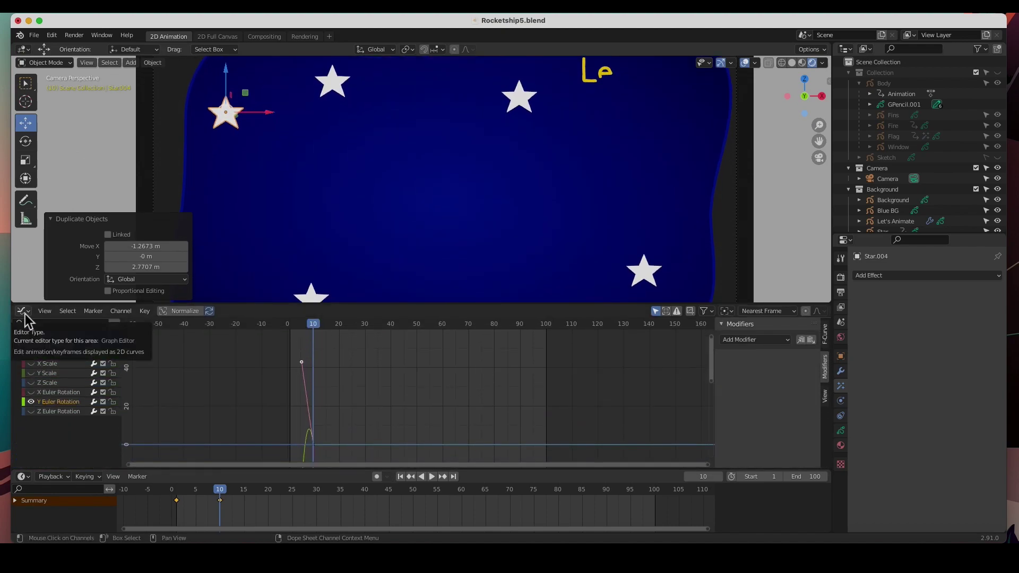
click(55, 364)
click(55, 378)
mouse_move(34, 387)
mouse_down()
mouse_move(37, 367)
mouse_move(33, 378)
mouse_up()
click(33, 375)
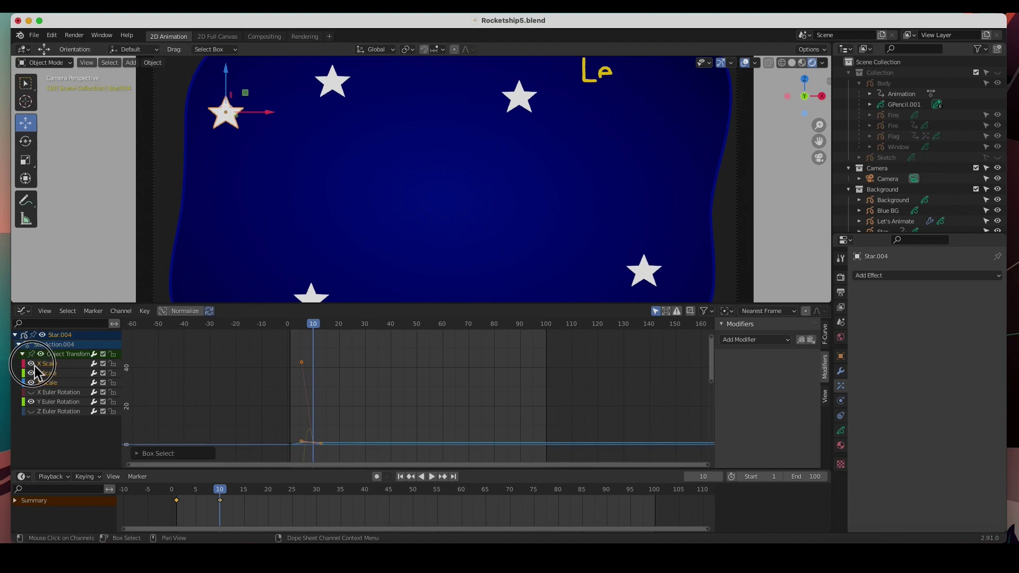
click(31, 402)
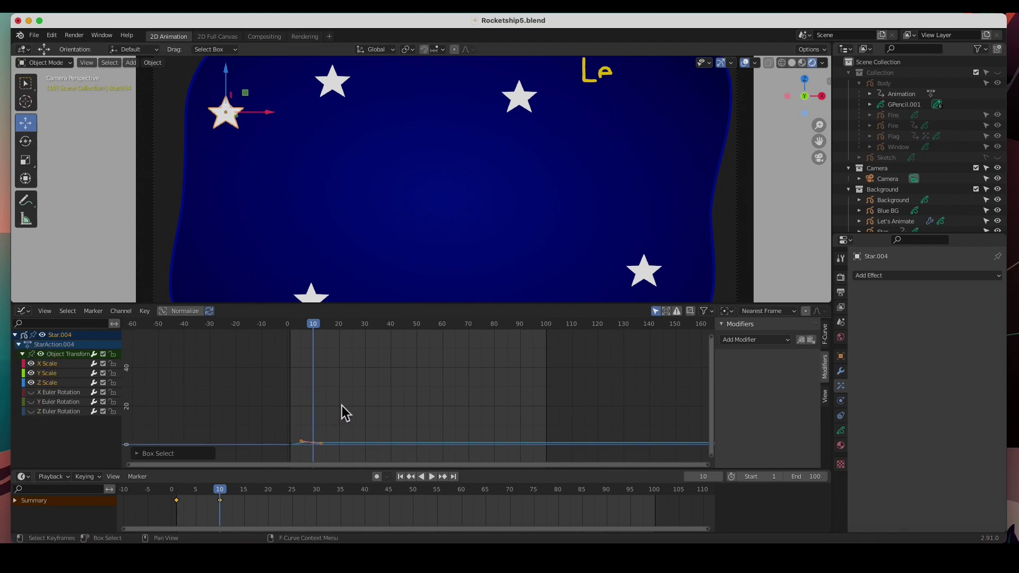
key(Home)
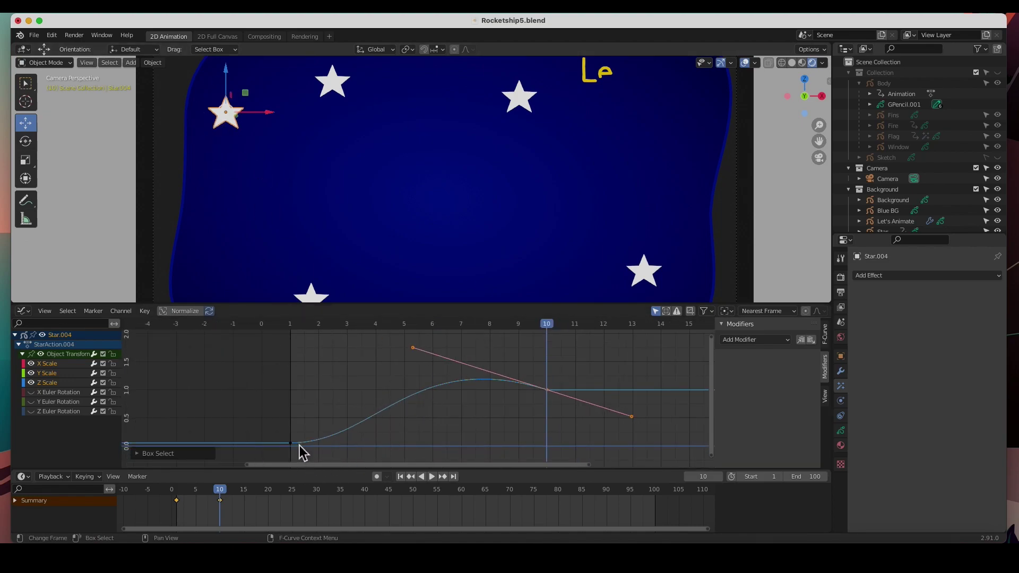
- Lower the frame-10 scale keyframes, preview the pop-in, and shrink the Graph Editor again
click(560, 396)
drag(581, 369, 548, 407)
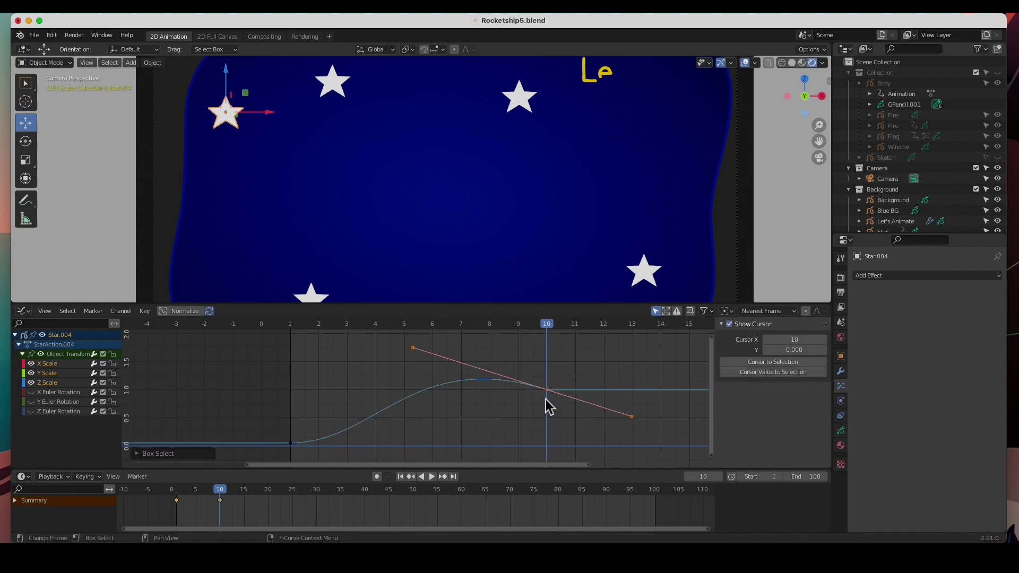
key(g)
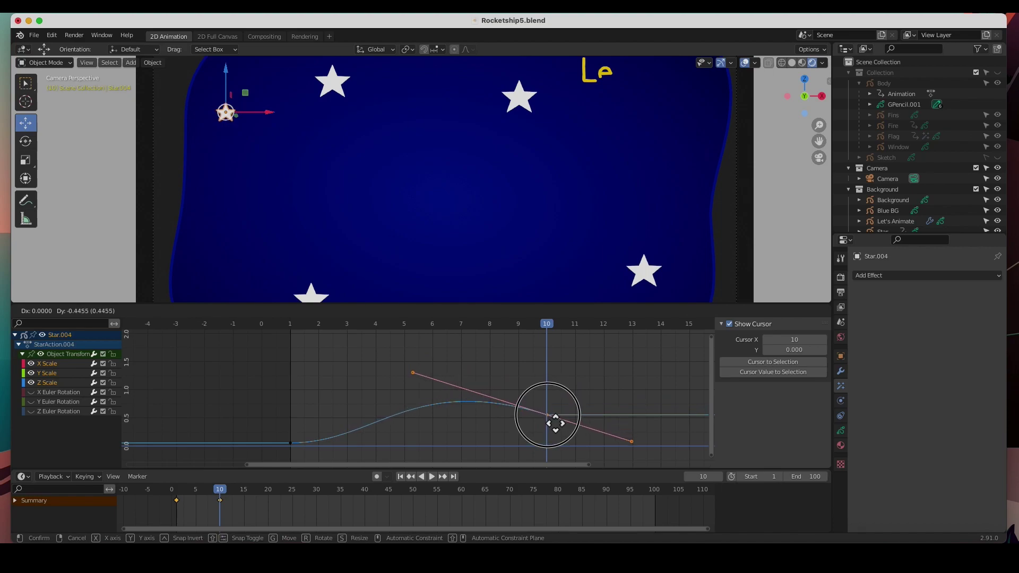
click(555, 429)
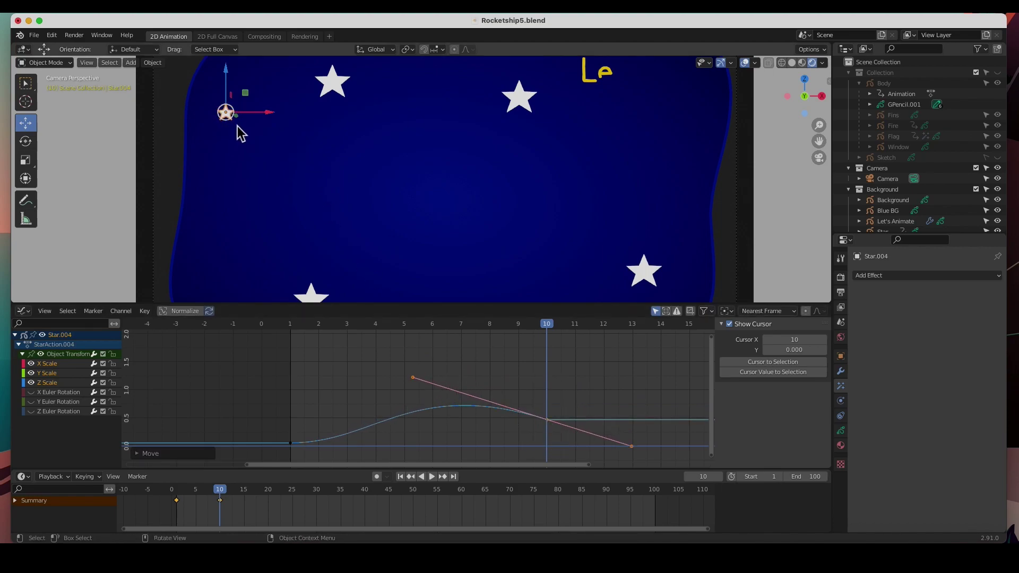
drag(450, 334, 572, 357)
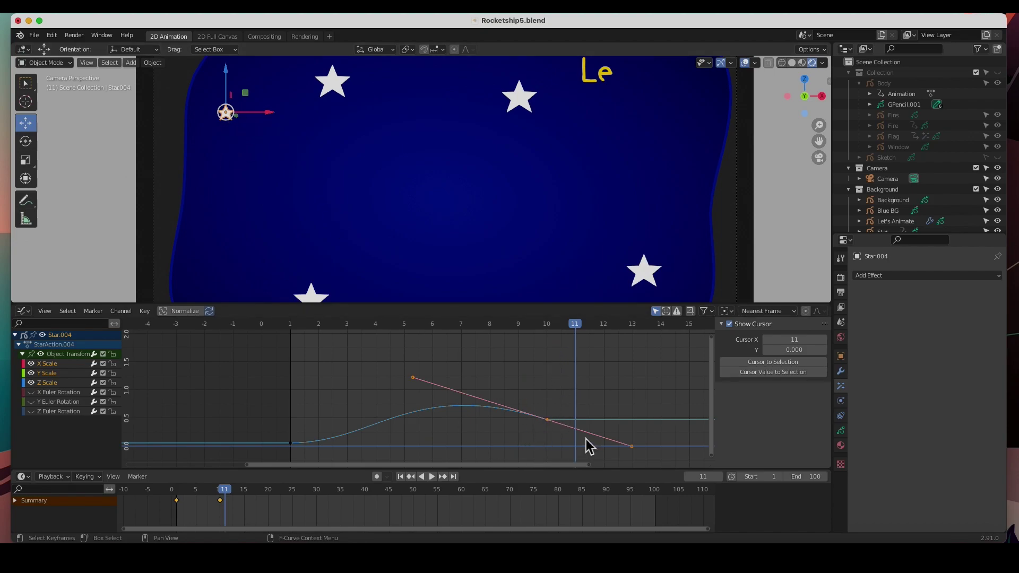
drag(348, 307, 339, 475)
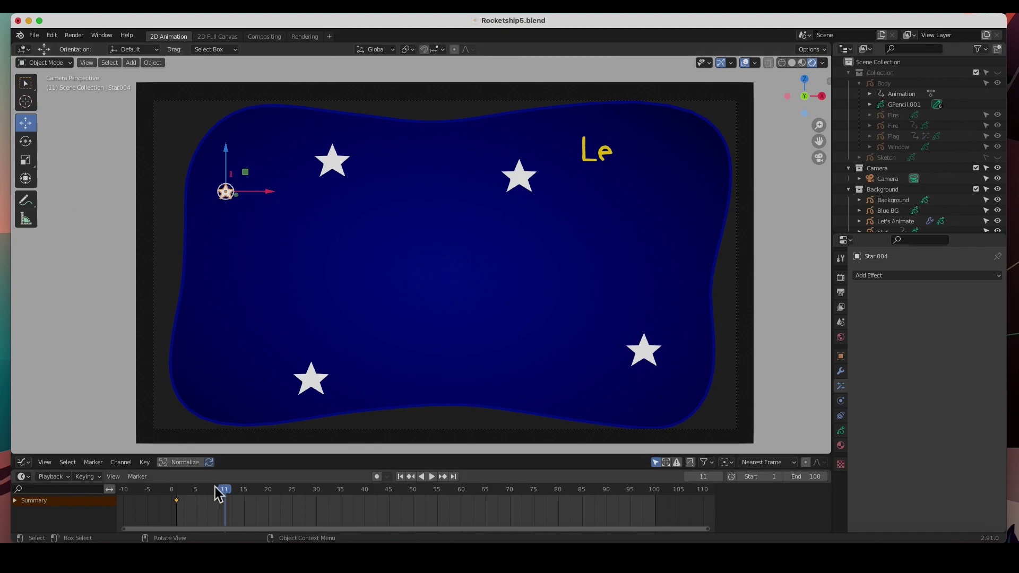
- At frames 1 and 10, add star copies near the top centre, right side and bottom centre
click(400, 477)
key(shift+d)
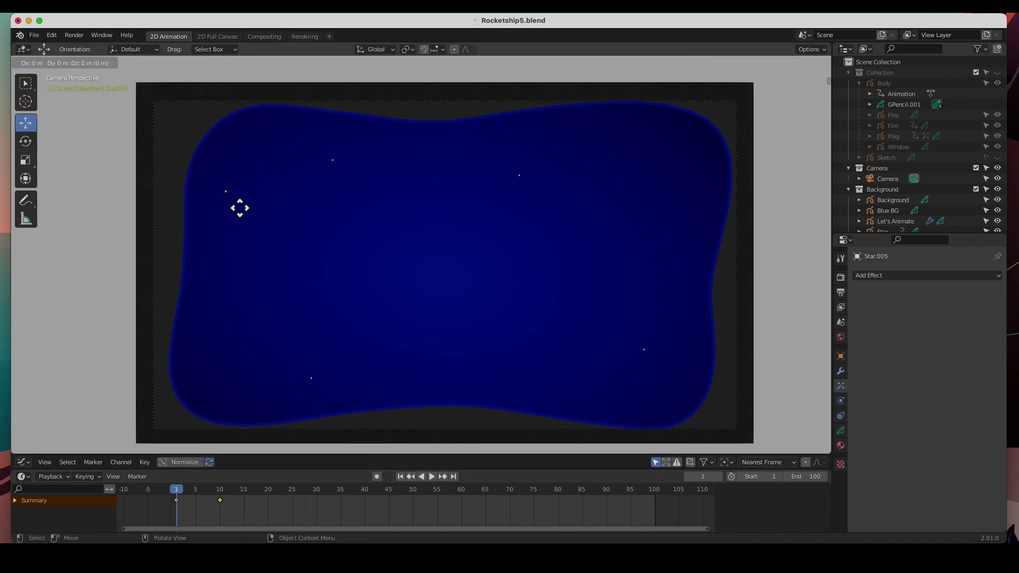
click(454, 175)
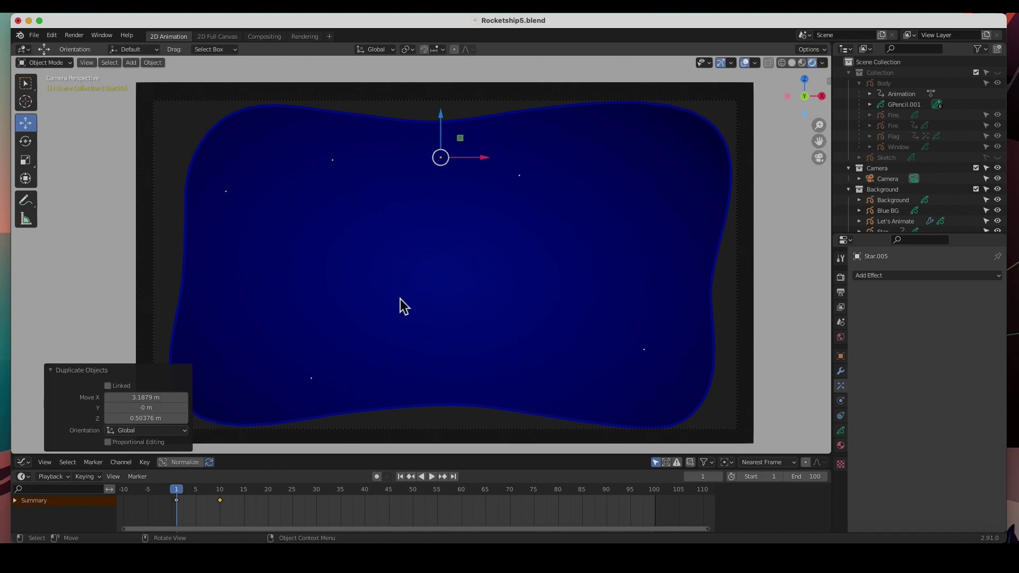
click(222, 498)
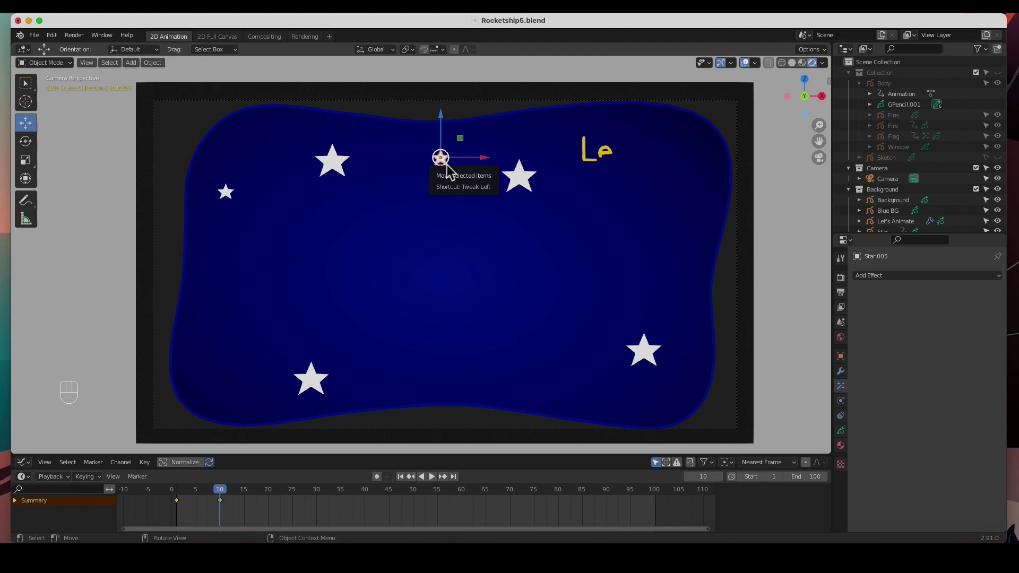
key(shift+d)
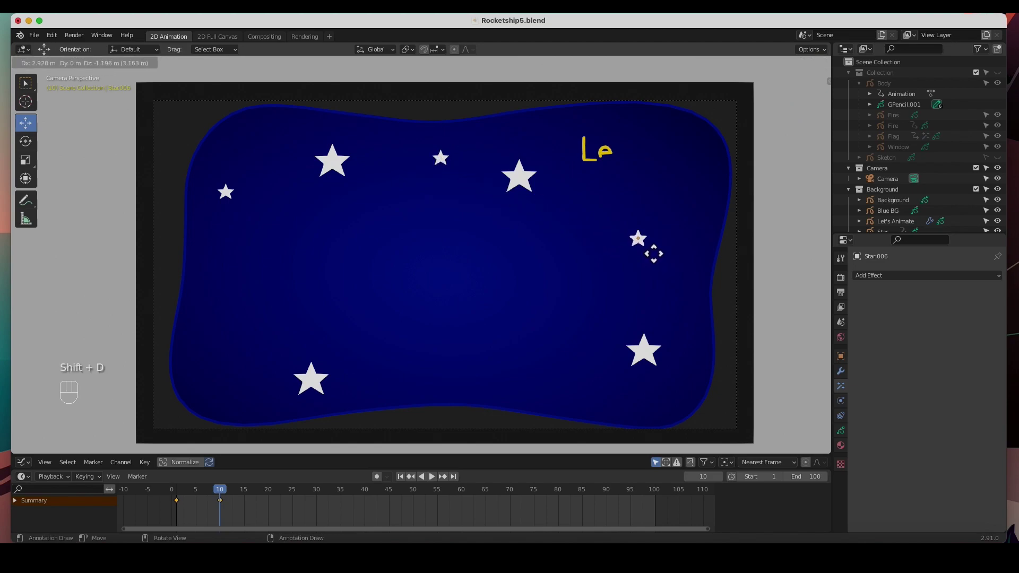
click(650, 254)
key(shift+d)
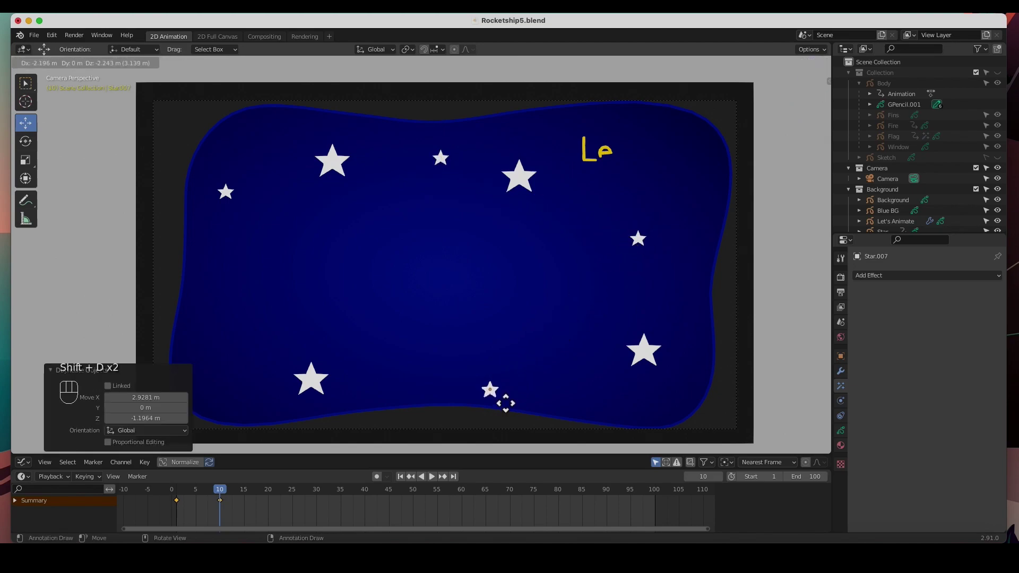
click(503, 405)
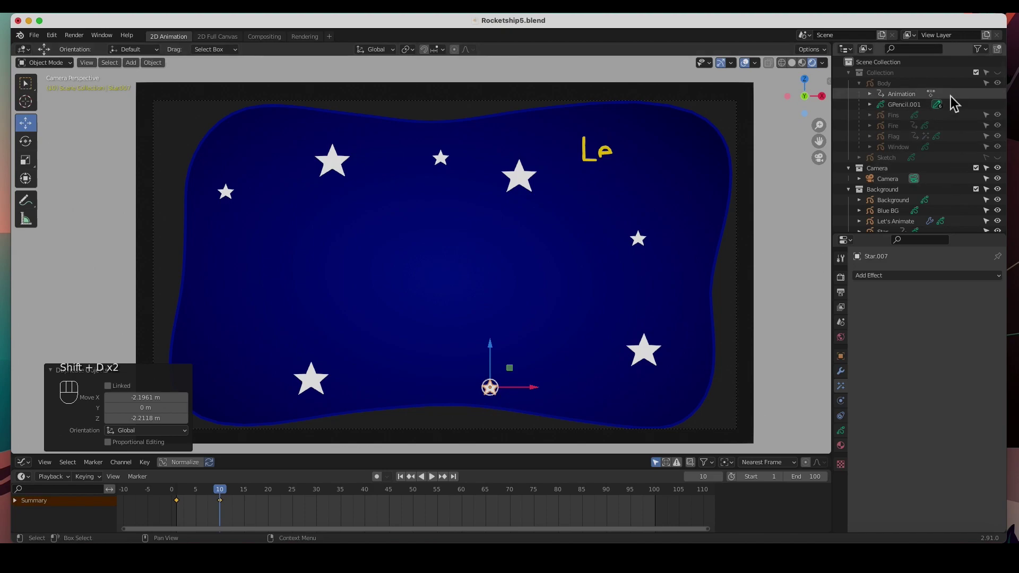
- Show the rocket collection at frame 30 and move the lower-left, nose-side and flag-side stars
click(1001, 74)
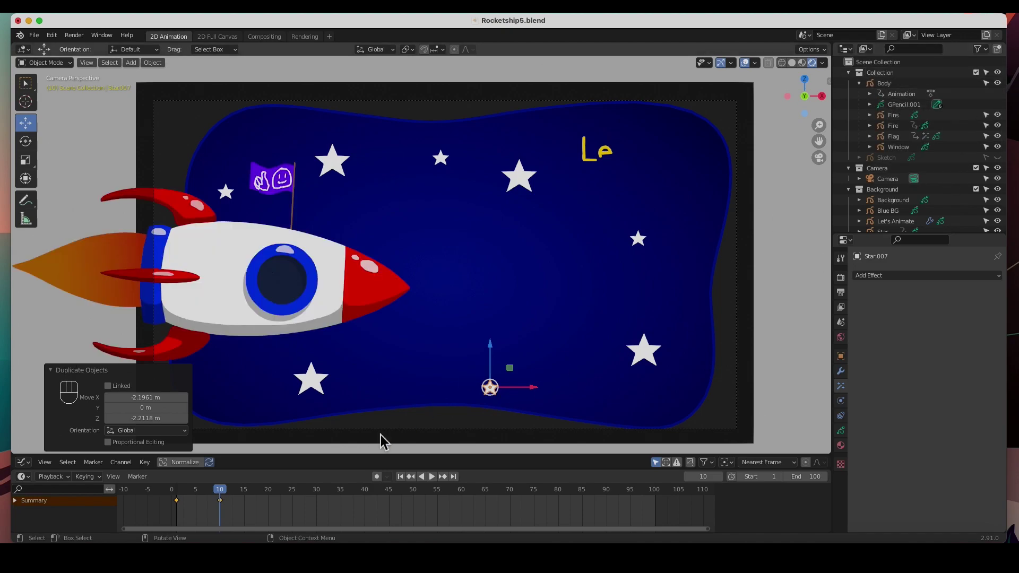
drag(220, 491, 316, 491)
drag(315, 379, 292, 408)
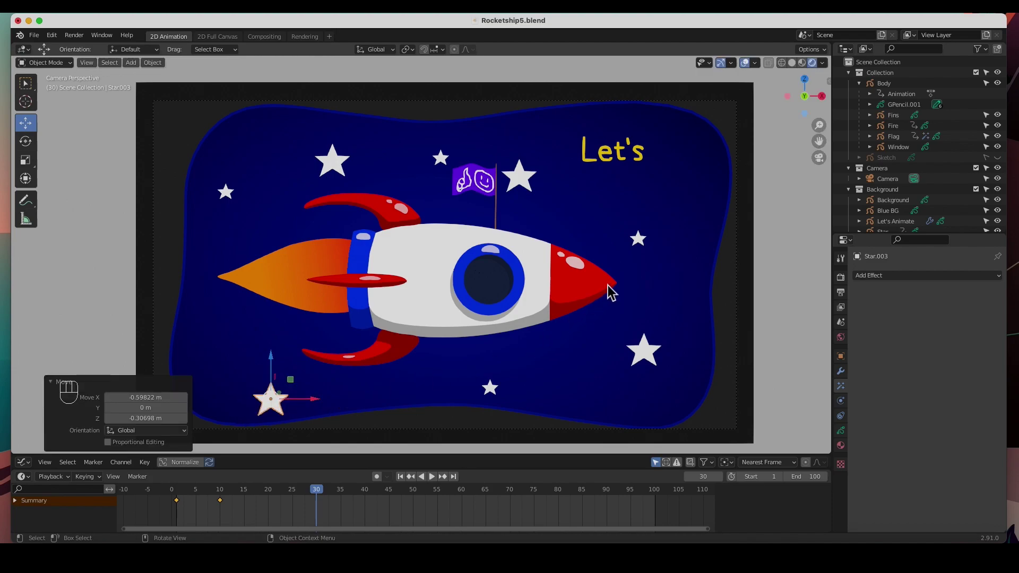
click(642, 246)
drag(643, 246, 665, 236)
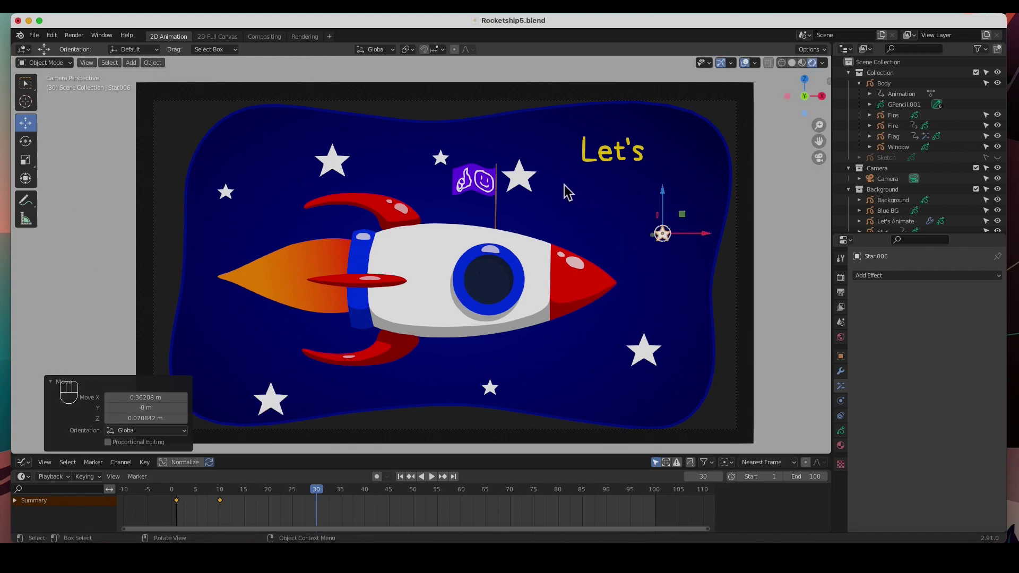
click(523, 183)
drag(524, 181, 536, 146)
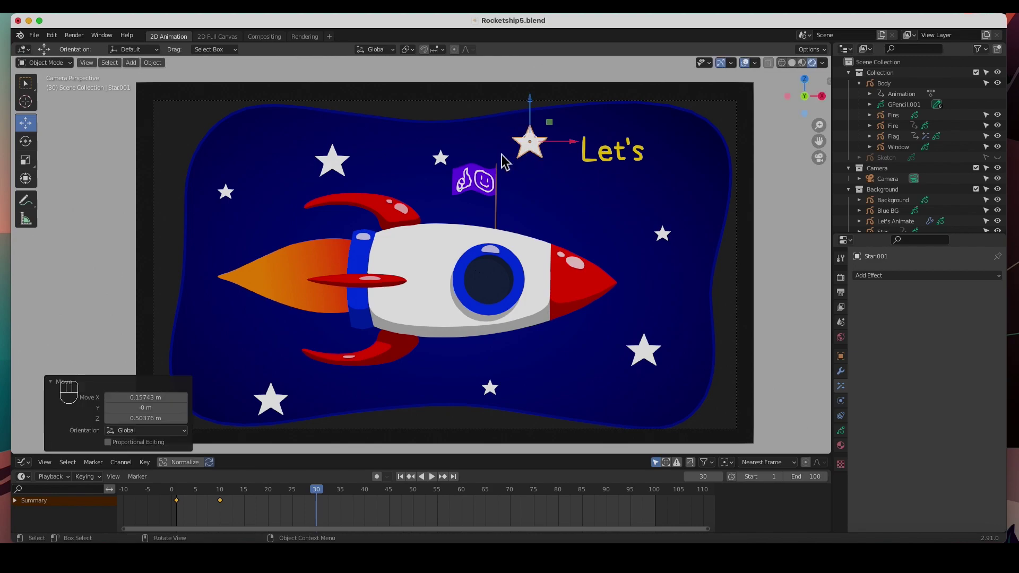
- Nudge the small flag star and the large top-left star up and left, then select the star below the rocket
click(444, 162)
drag(440, 155, 426, 147)
click(335, 164)
drag(337, 169, 306, 154)
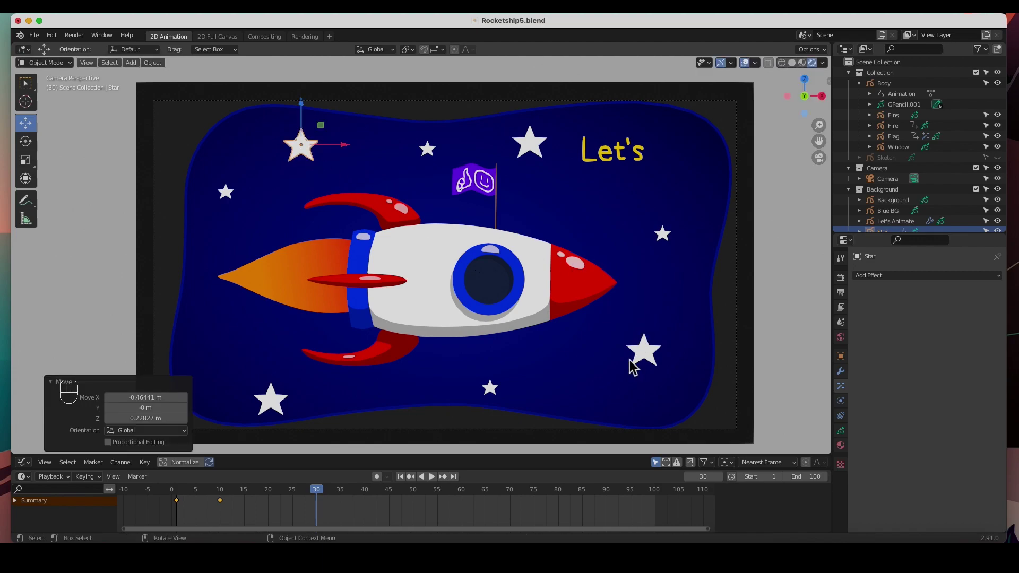
click(490, 389)
click(491, 388)
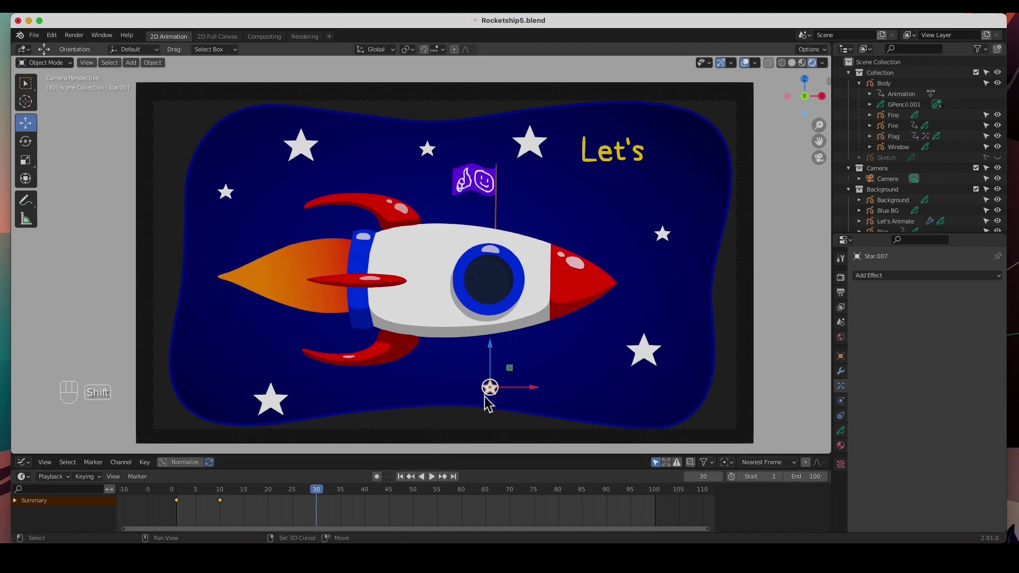
- Duplicate the bottom star to the lower left as Star.008, viewed at frame 10
key(shift+d)
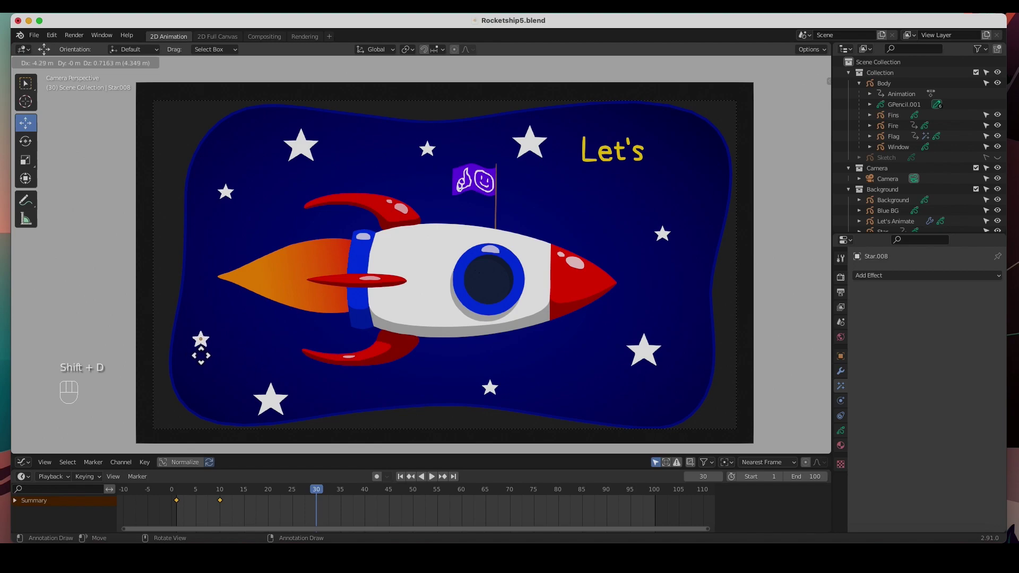
click(202, 353)
scroll(214, 359, up, 2)
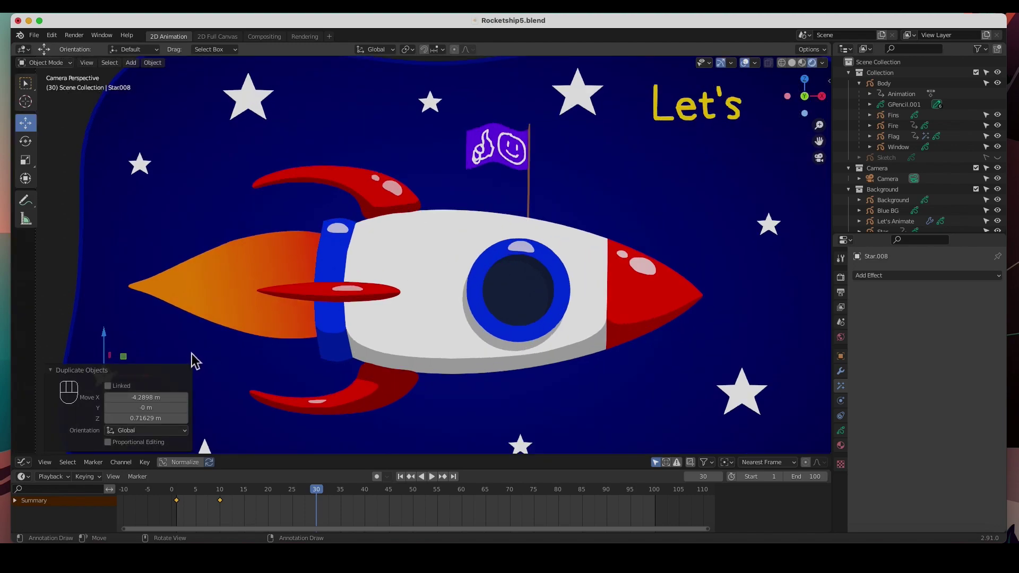
shift+middle_drag(186, 353, 482, 234)
scroll(451, 289, up, 4)
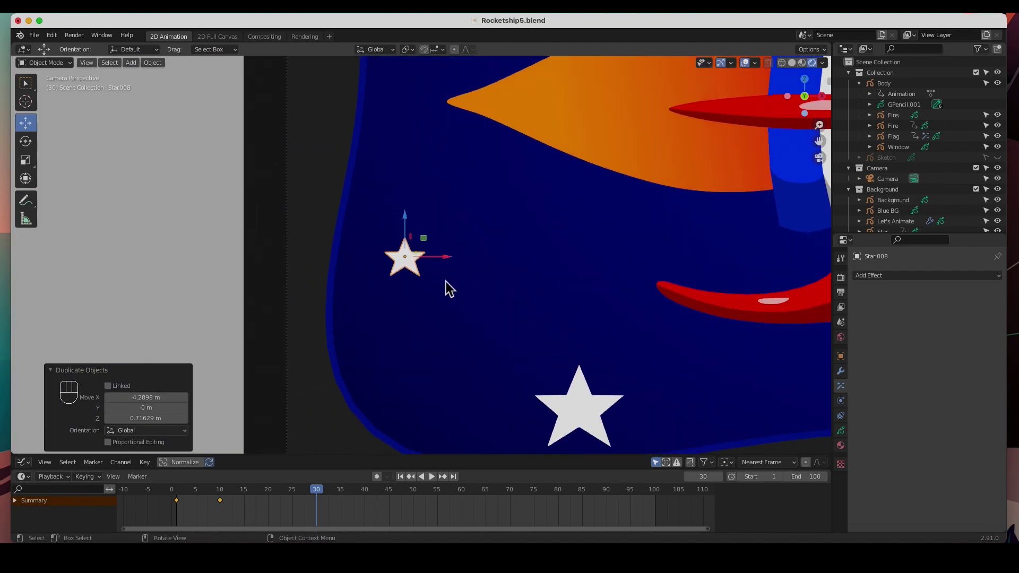
drag(317, 493, 220, 490)
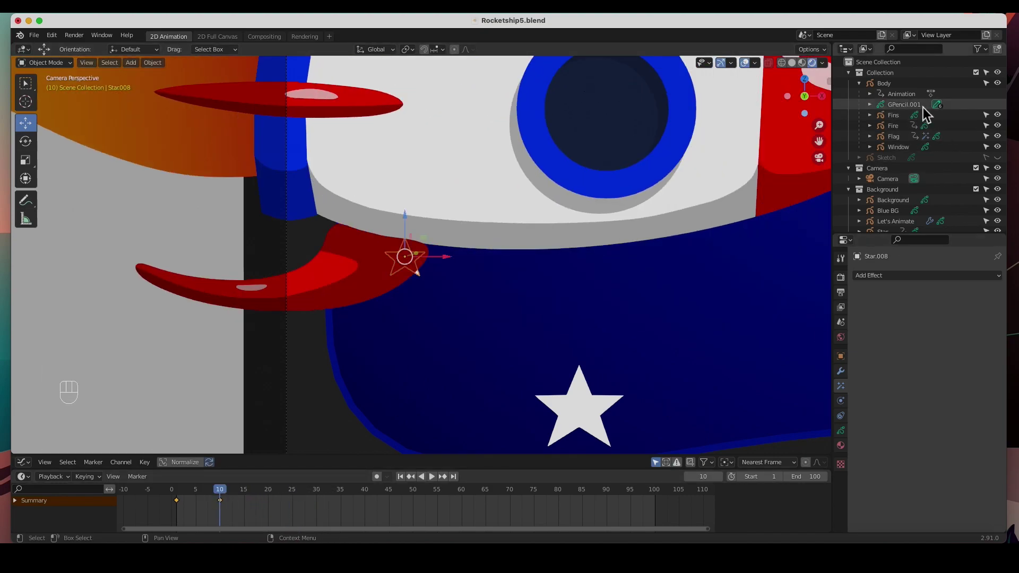
- Hide the rocket collection and delete Star.008's keyframes so it stays full size
click(998, 73)
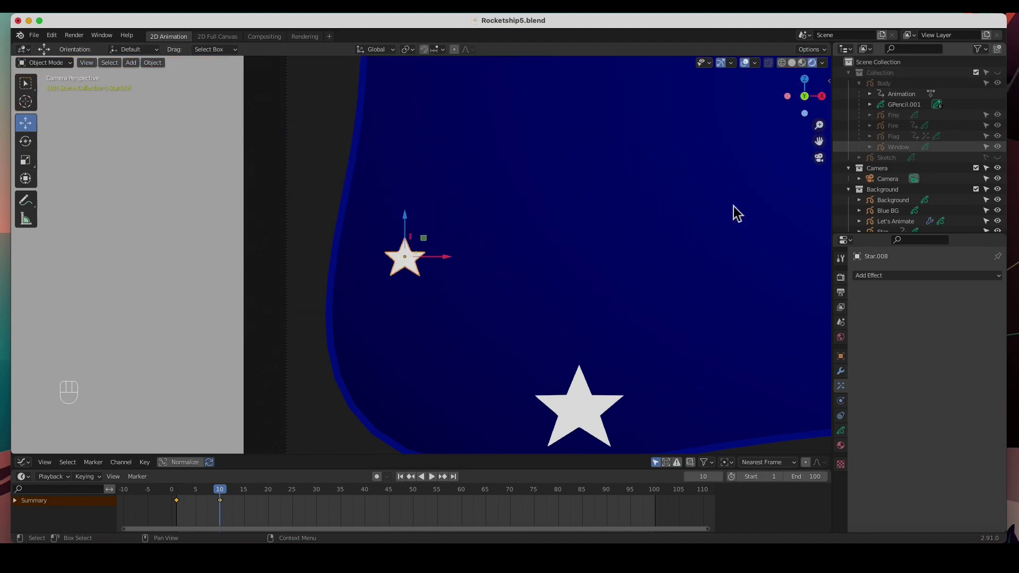
drag(234, 511, 166, 509)
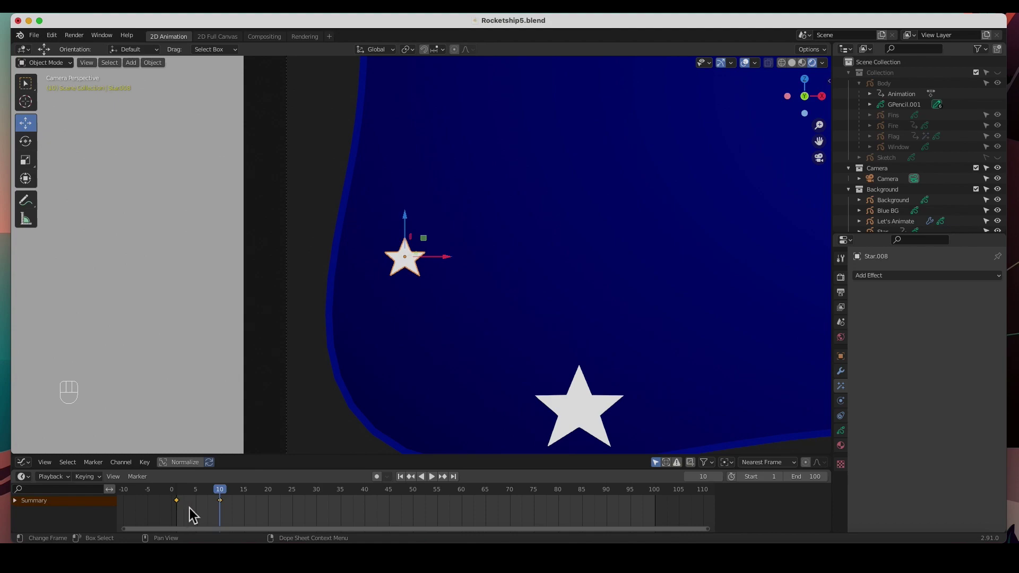
key(Delete)
click(190, 508)
drag(218, 489, 187, 496)
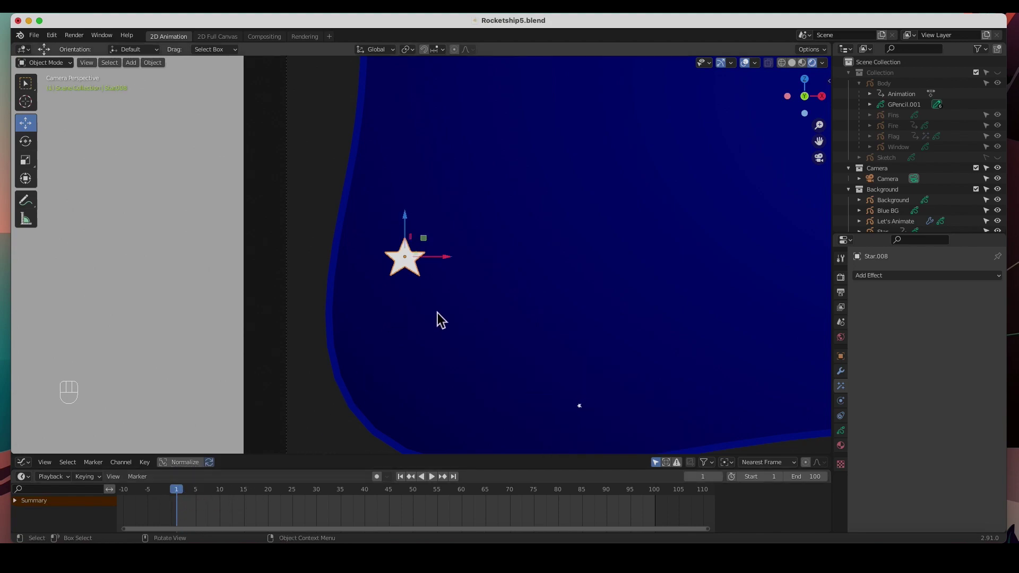
- Shrink Star.008 to about 0.457 scale and go to frame 10
key(s)
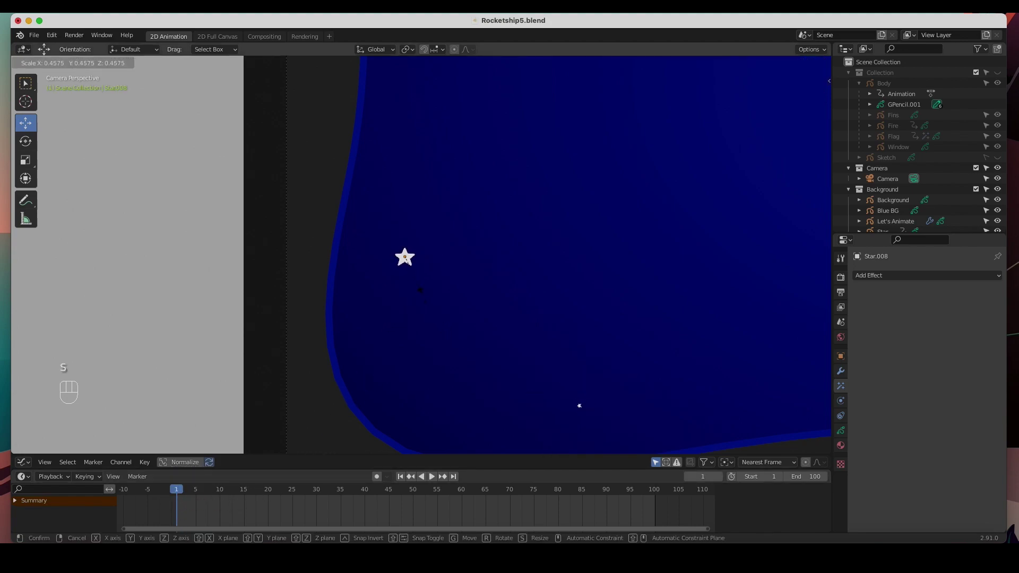
click(423, 302)
scroll(441, 296, down, 4)
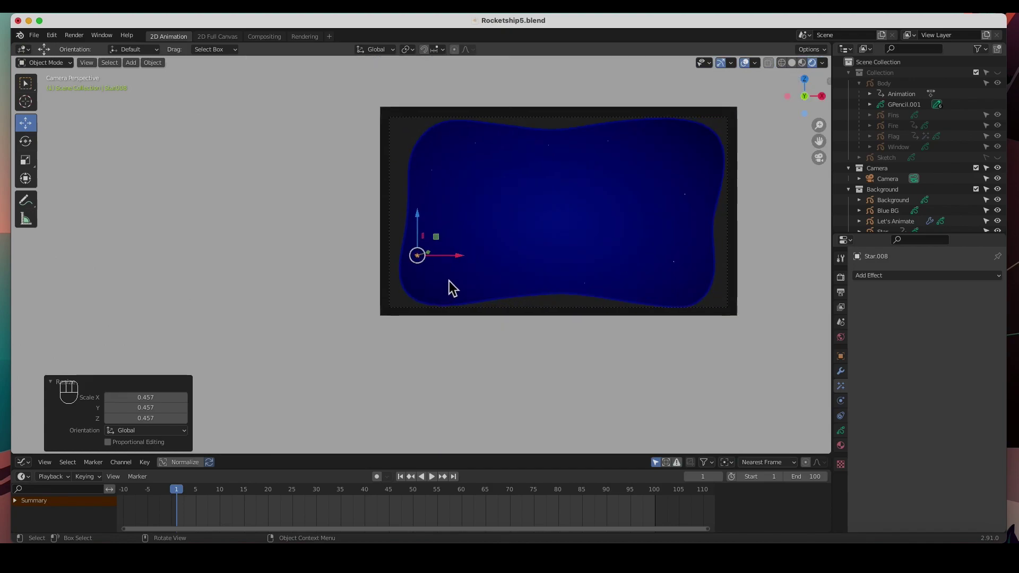
click(220, 488)
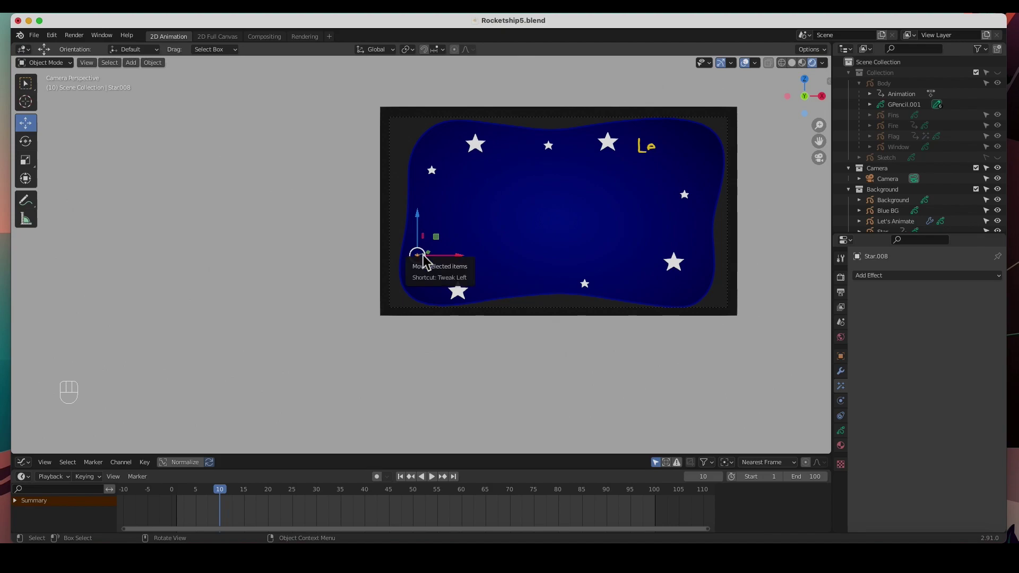
- Scatter five small star copies near the top-left, top, lower right, right side and bottom, then deselect
key(shift+d)
click(452, 157)
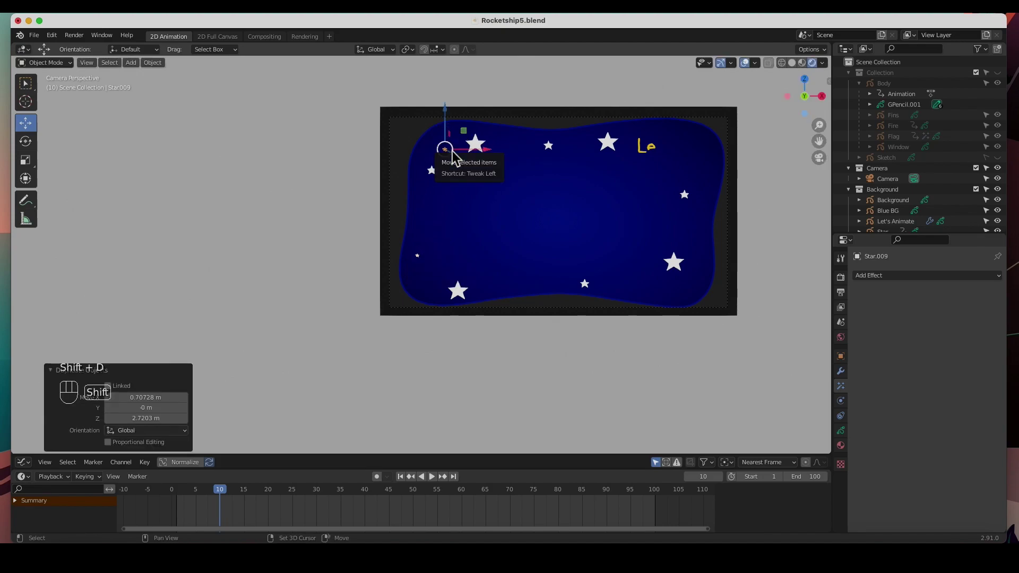
key(shift+d)
click(627, 134)
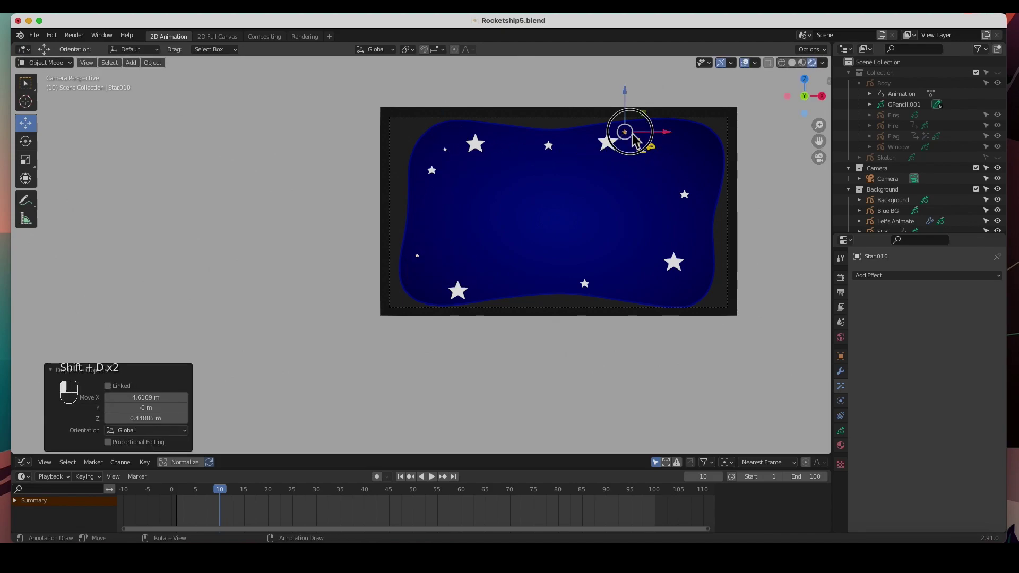
key(shift+d)
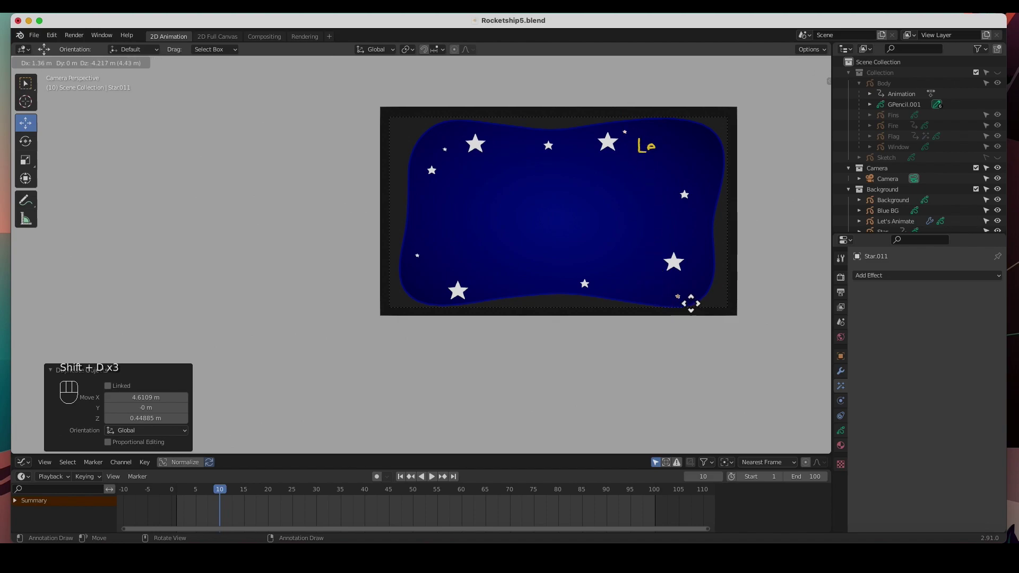
click(691, 303)
key(shift+d)
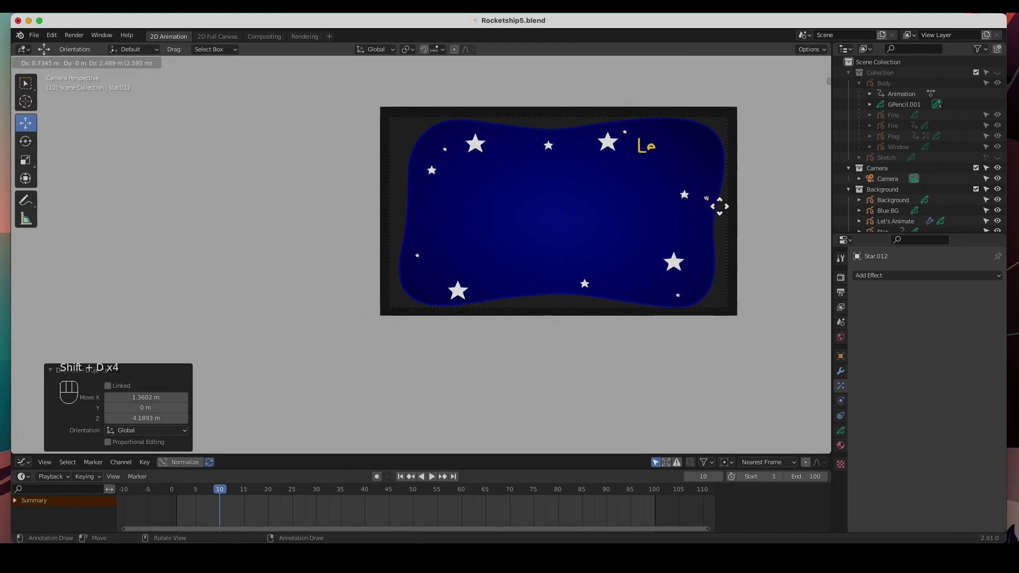
click(720, 207)
key(shift+d)
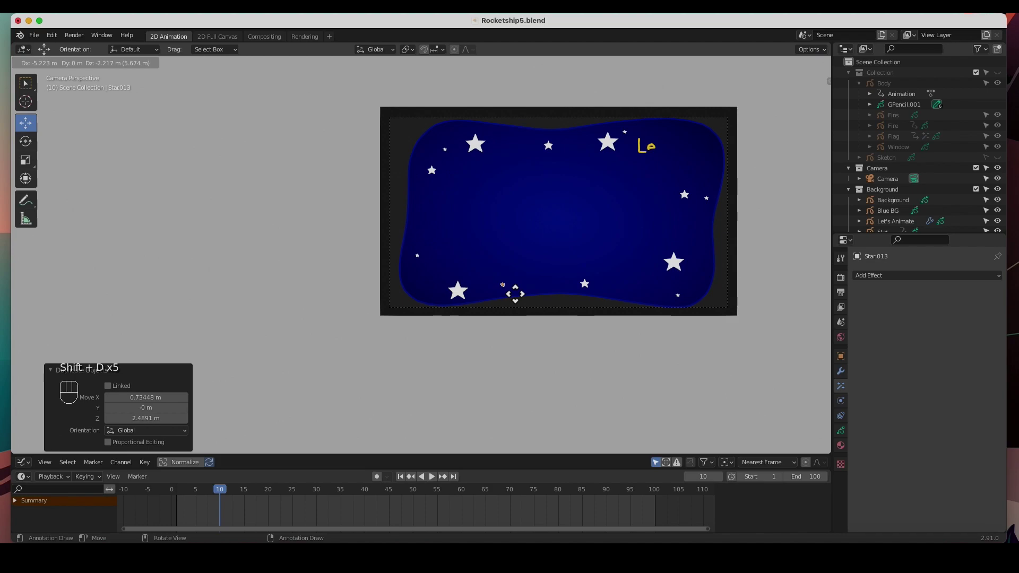
click(514, 292)
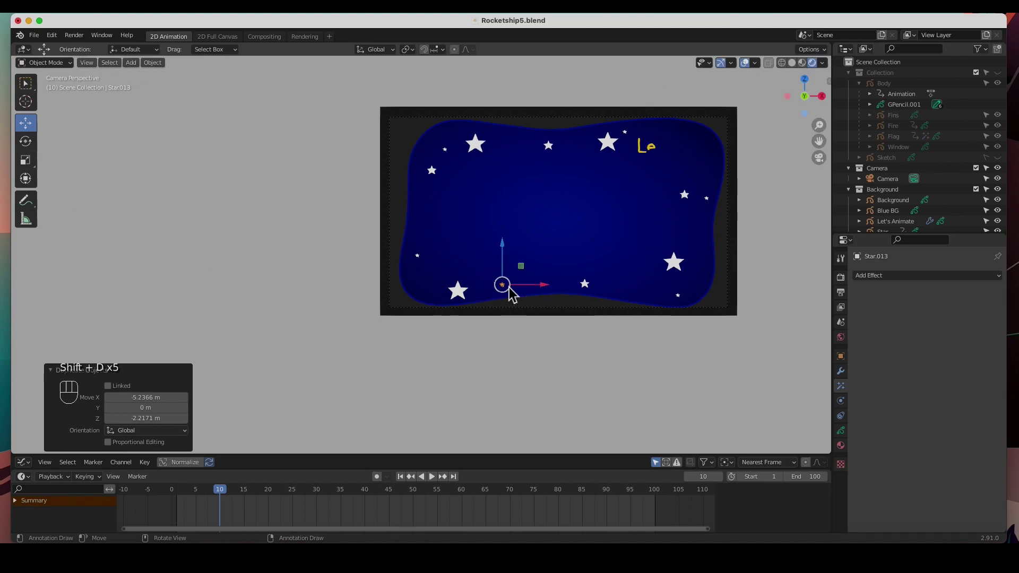
click(533, 344)
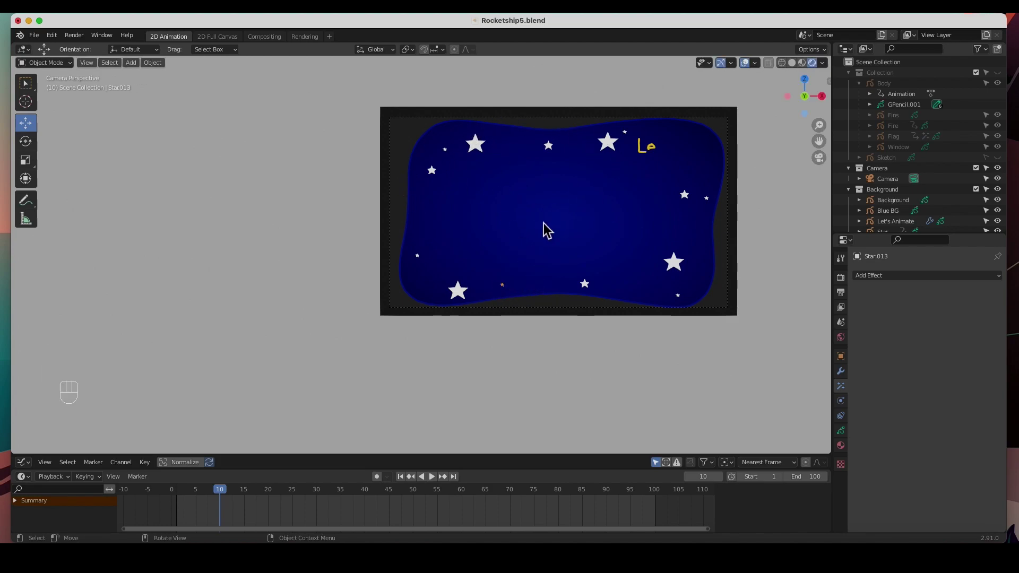
click(401, 476)
mouse_move(179, 493)
mouse_down()
mouse_move(220, 496)
mouse_move(183, 501)
mouse_up()
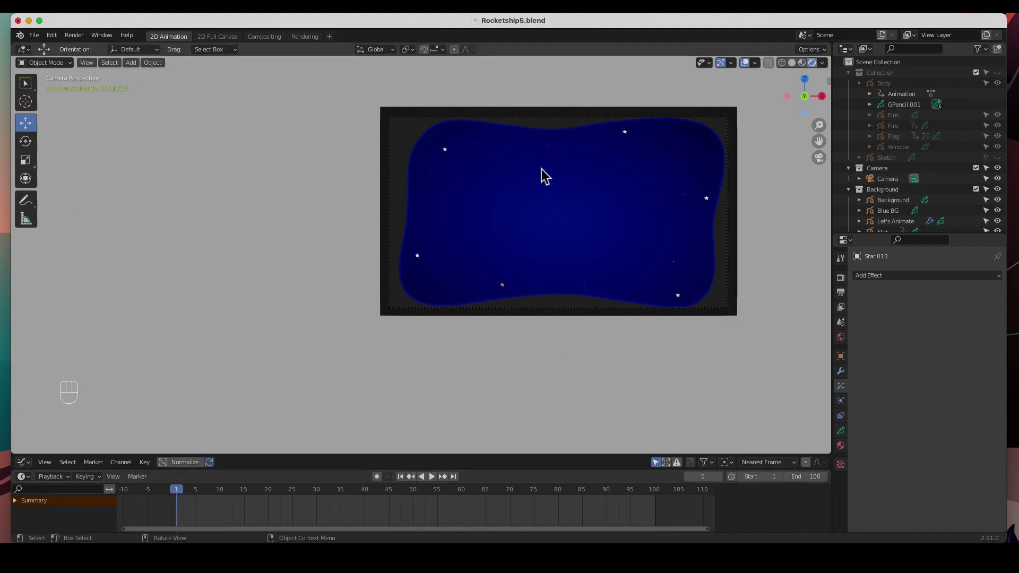
click(476, 144)
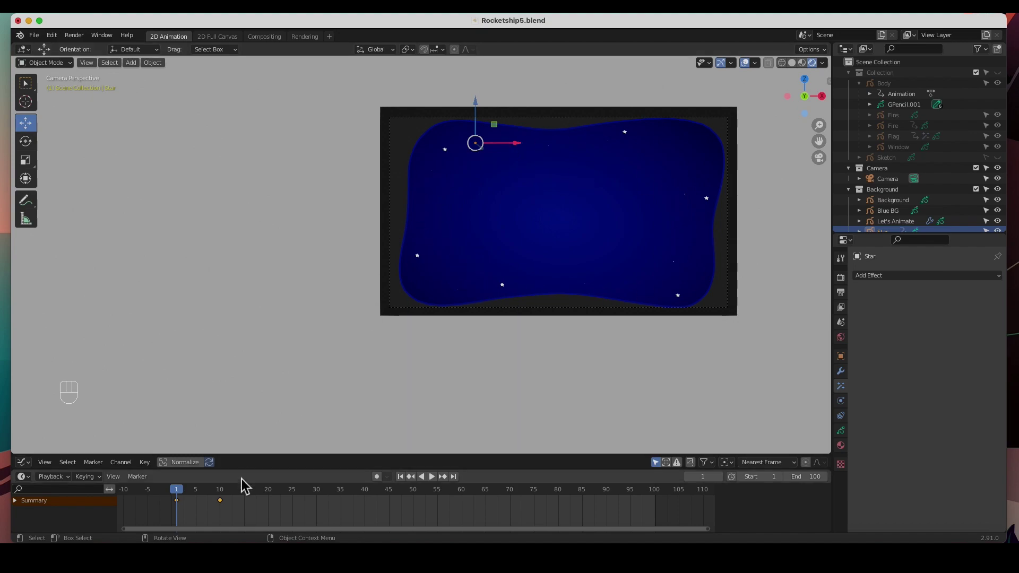
scroll(612, 233, up, 1)
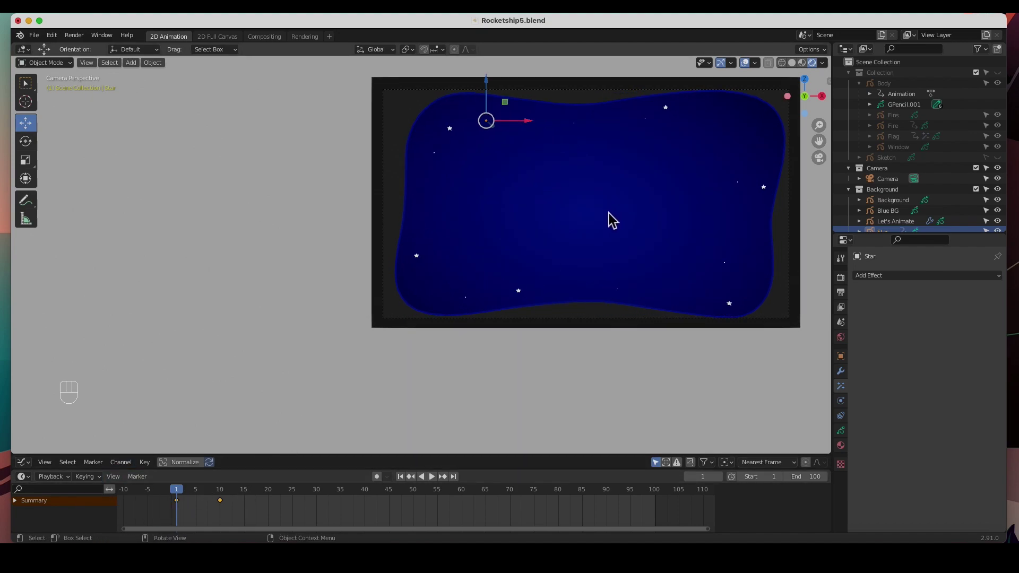
scroll(623, 218, up, 1)
shift+middle_drag(628, 218, 449, 273)
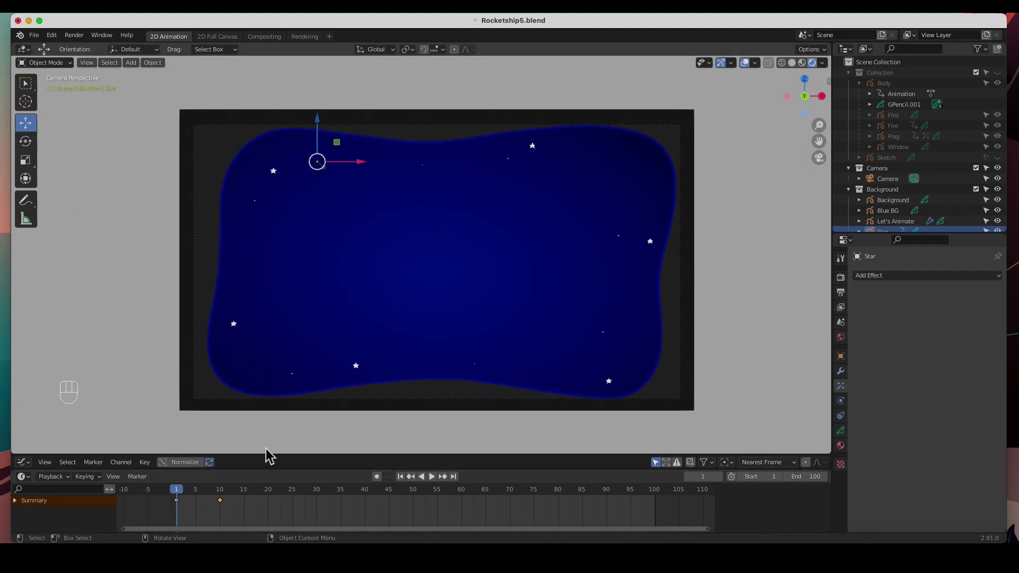
drag(182, 494, 219, 489)
- Delay the small top star's keyframes by three frames and select the big star's keys by the Let's text
key(i)
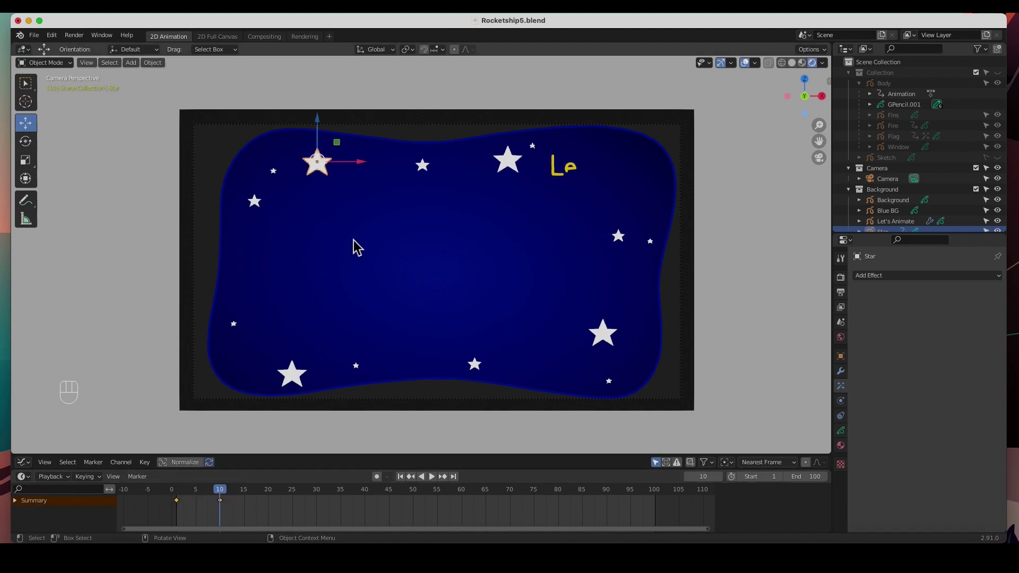
click(427, 166)
drag(249, 509, 177, 504)
key(g)
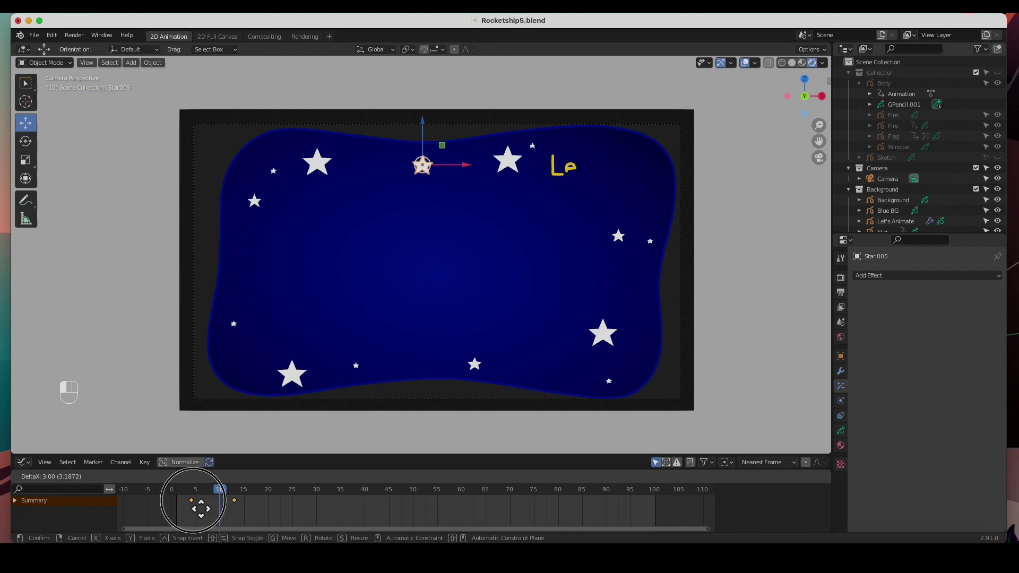
click(199, 504)
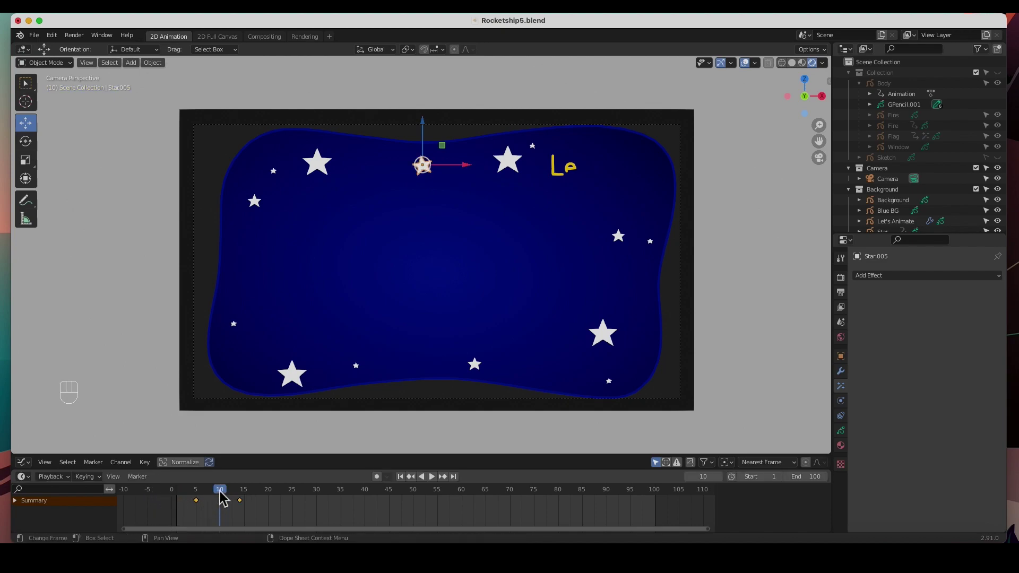
click(517, 169)
drag(238, 510, 215, 509)
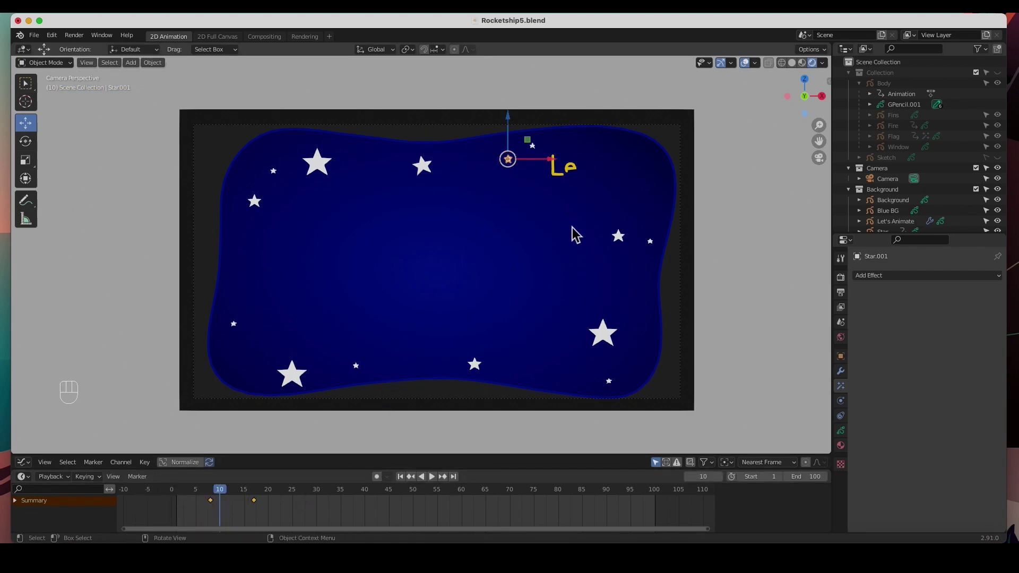
- Shift the right-side small star's keyframes about nine frames later
click(620, 239)
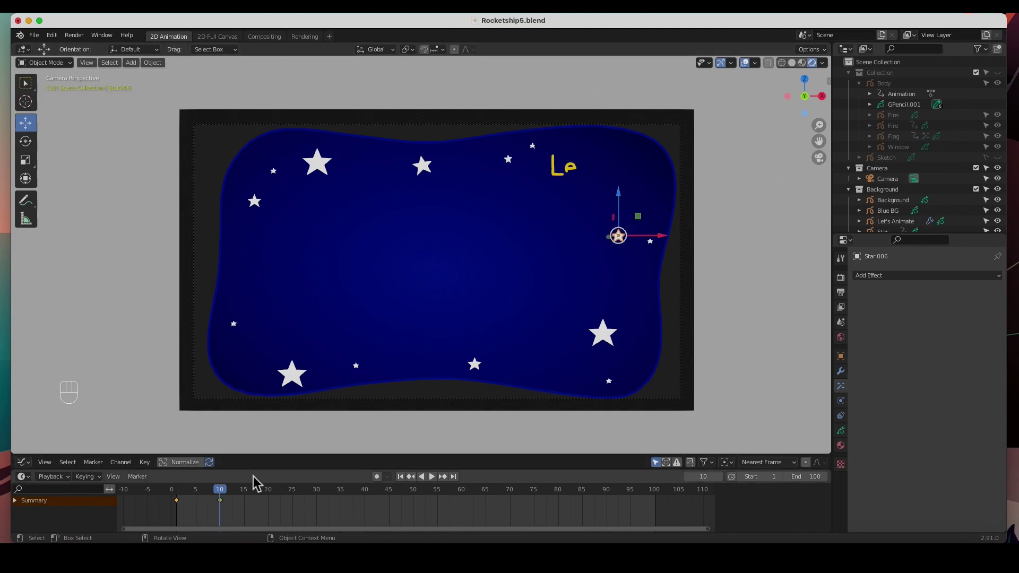
drag(224, 510, 284, 513)
click(175, 502)
key(super+z)
drag(180, 510, 246, 498)
click(220, 497)
- Delay the lower-right big star's keys by 12 frames and the bottom small star's by 16
click(603, 337)
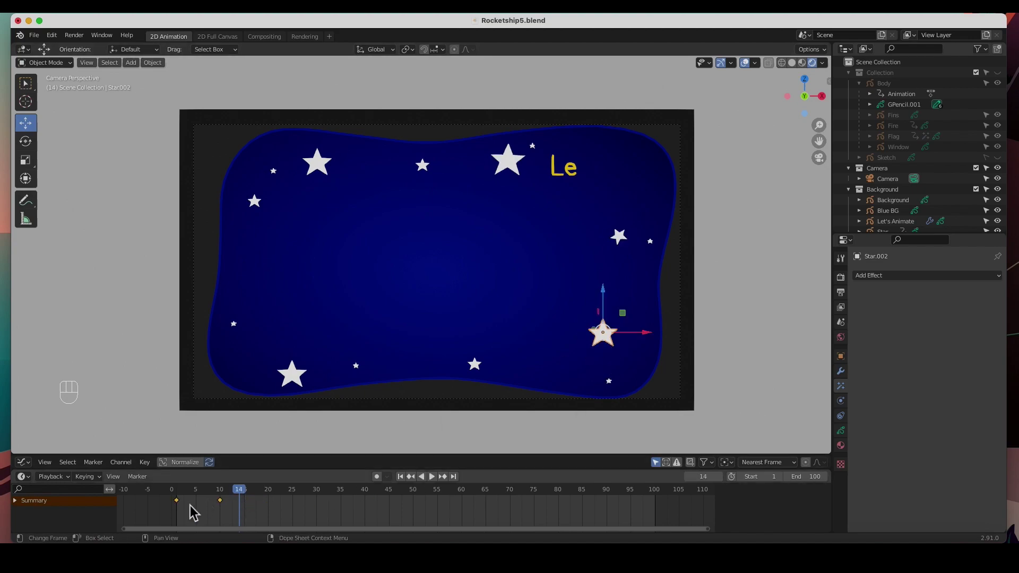
drag(187, 505, 245, 510)
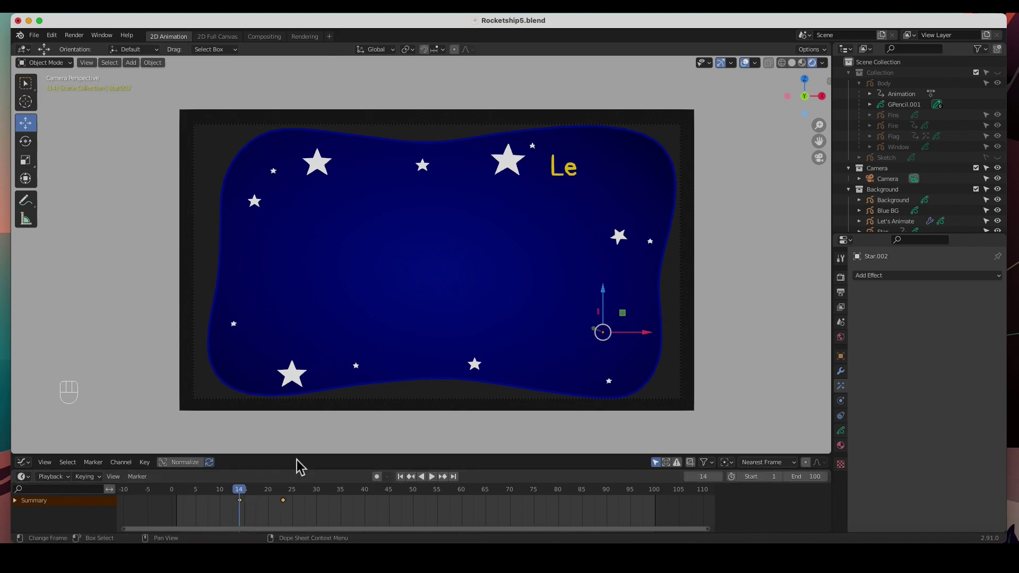
click(475, 365)
key(space)
drag(236, 491, 259, 496)
key(space)
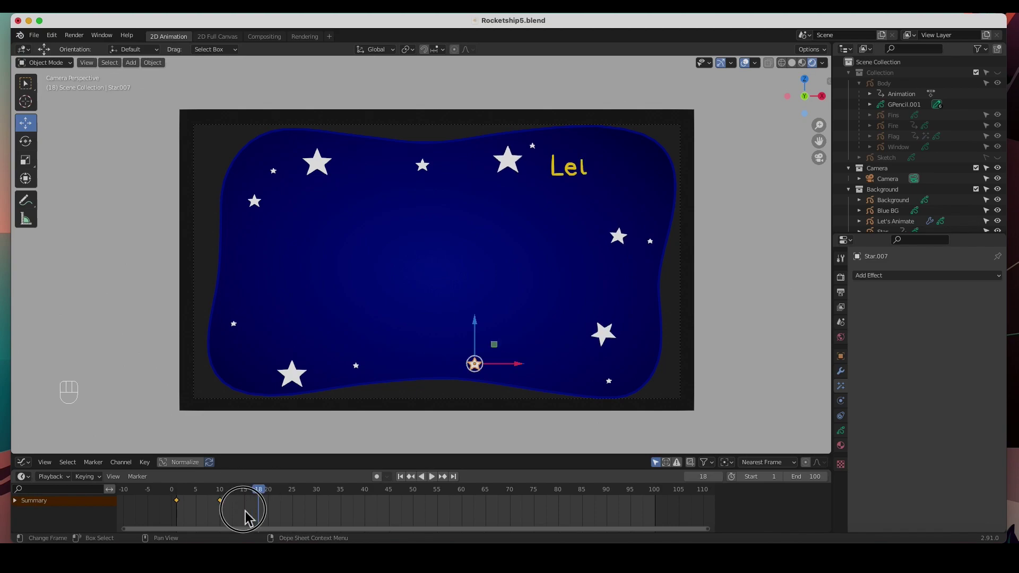
drag(177, 506, 264, 508)
- Move the bottom-left star's keys to frames 22 and 31 and delay the left-edge star by 15 frames
click(302, 379)
drag(259, 492, 139, 482)
drag(183, 510, 284, 505)
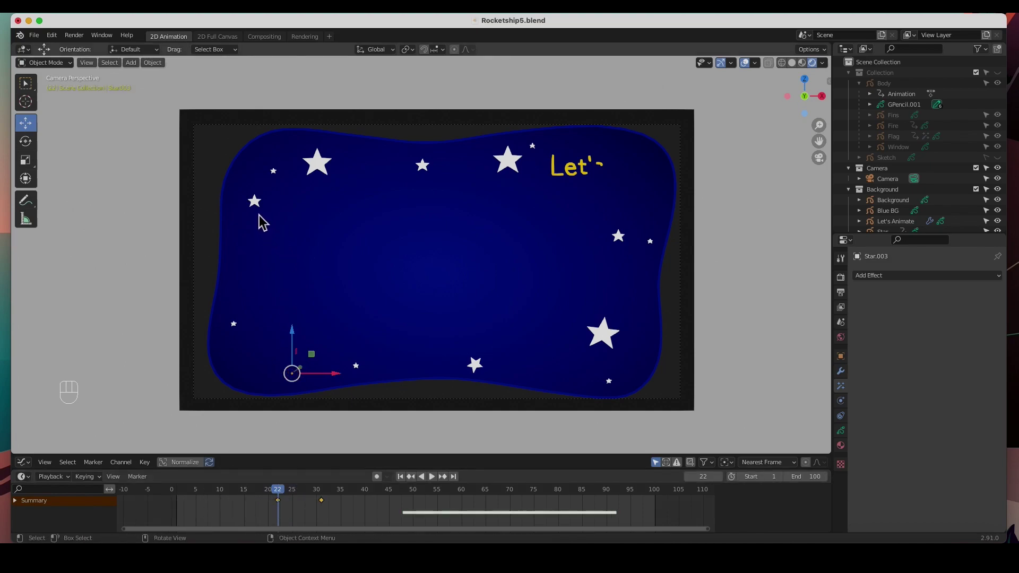
click(255, 201)
click(293, 494)
key(space)
key(space)
drag(251, 520, 177, 494)
key(space)
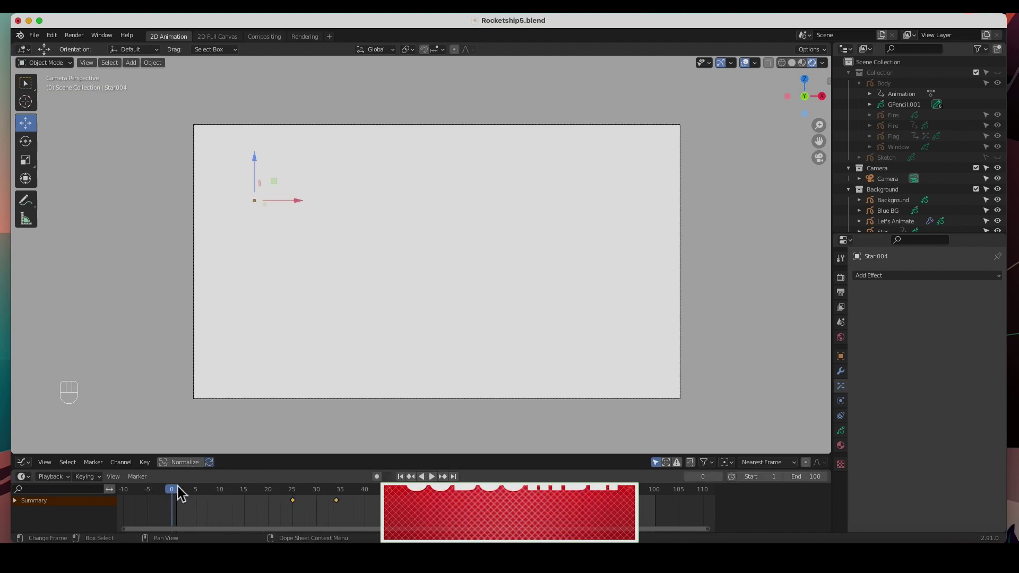
- Make the rocket collection visible again and play back the animation to check its timing
key(space)
key(space)
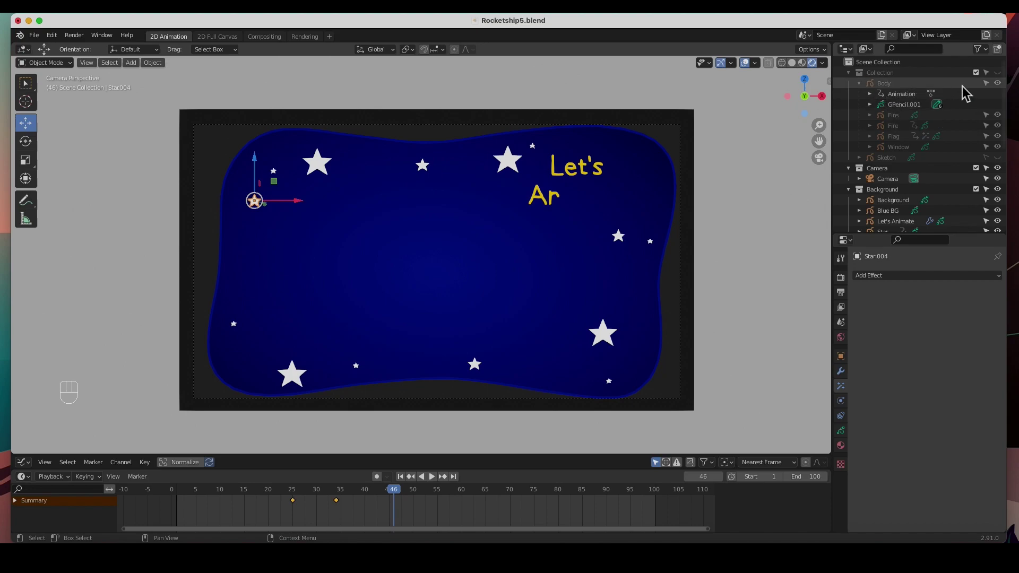
click(997, 73)
key(space)
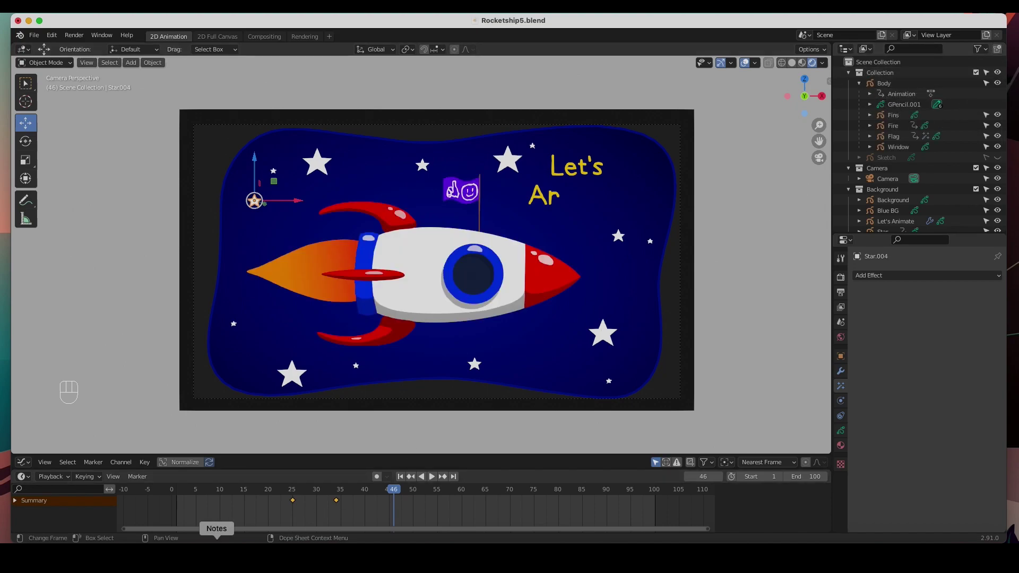
click(293, 494)
drag(293, 494, 366, 499)
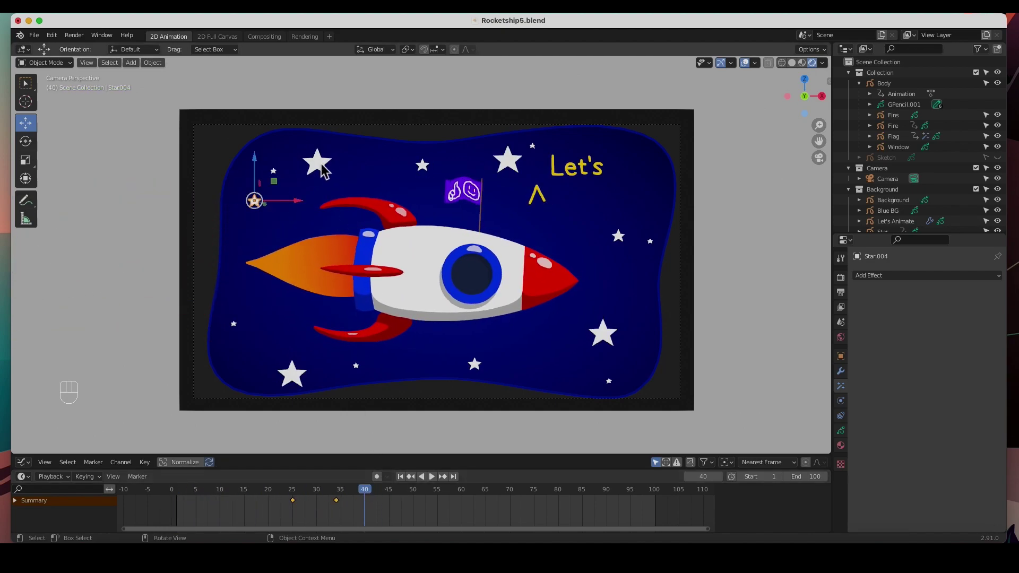
- Select all seven stars, shift their keyframes 24 frames later, then deselect everything
shift+click(323, 168)
shift+click(427, 168)
shift+click(504, 166)
shift+click(617, 237)
shift+click(604, 335)
shift+click(478, 367)
shift+click(294, 376)
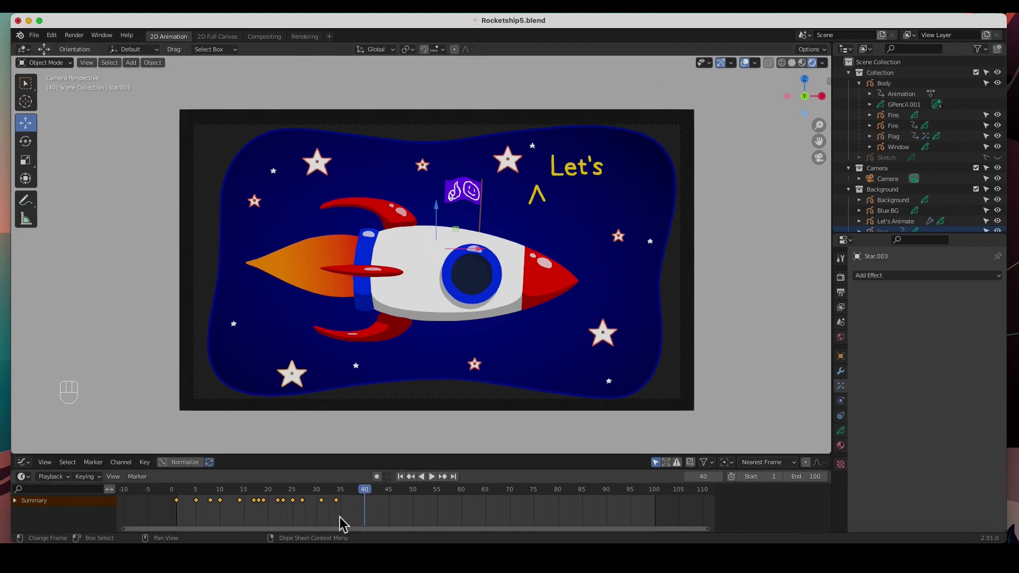
mouse_move(179, 503)
mouse_down()
mouse_move(300, 511)
mouse_move(160, 484)
mouse_move(171, 489)
mouse_up()
click(157, 421)
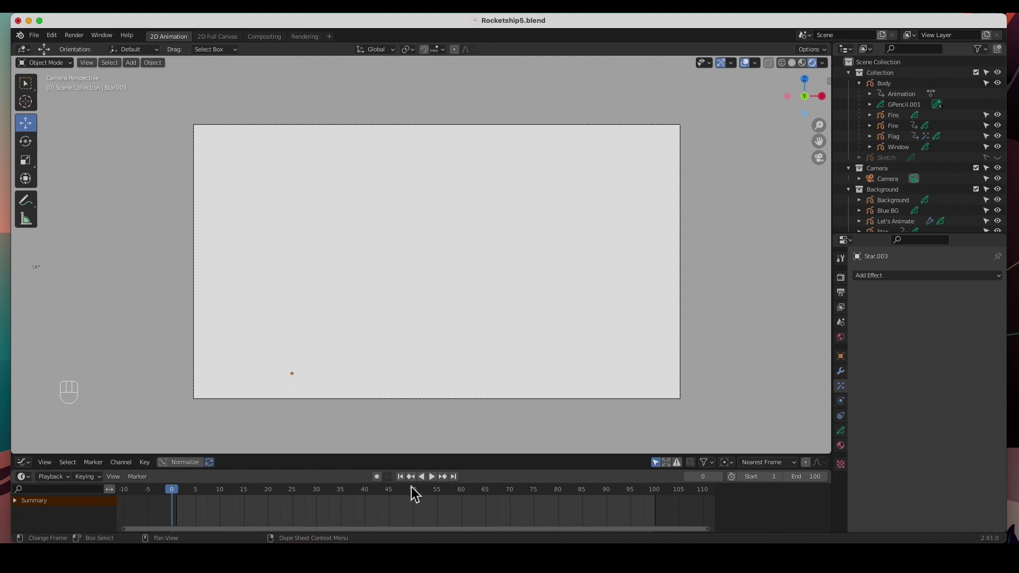
key(space)
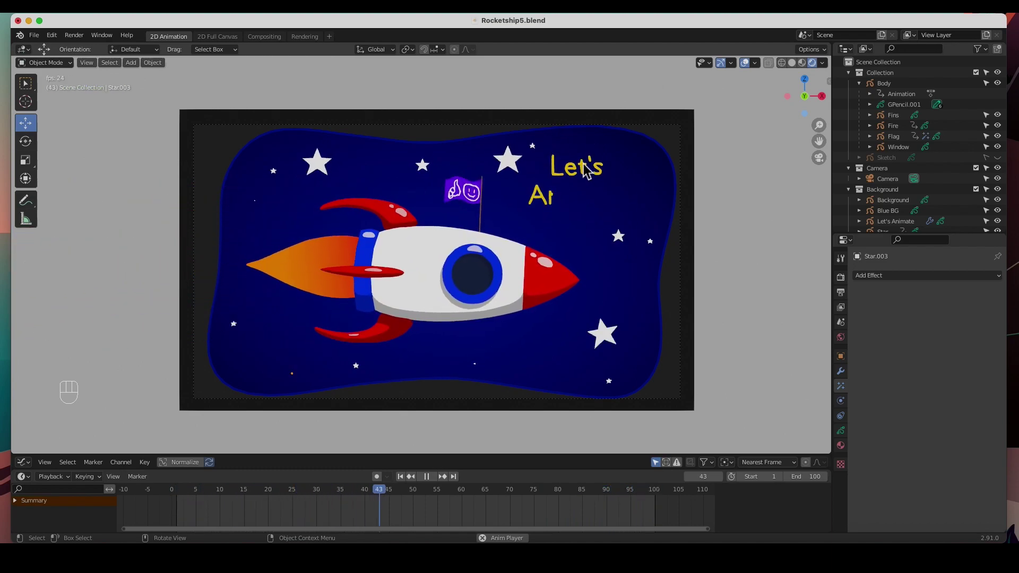
key(space)
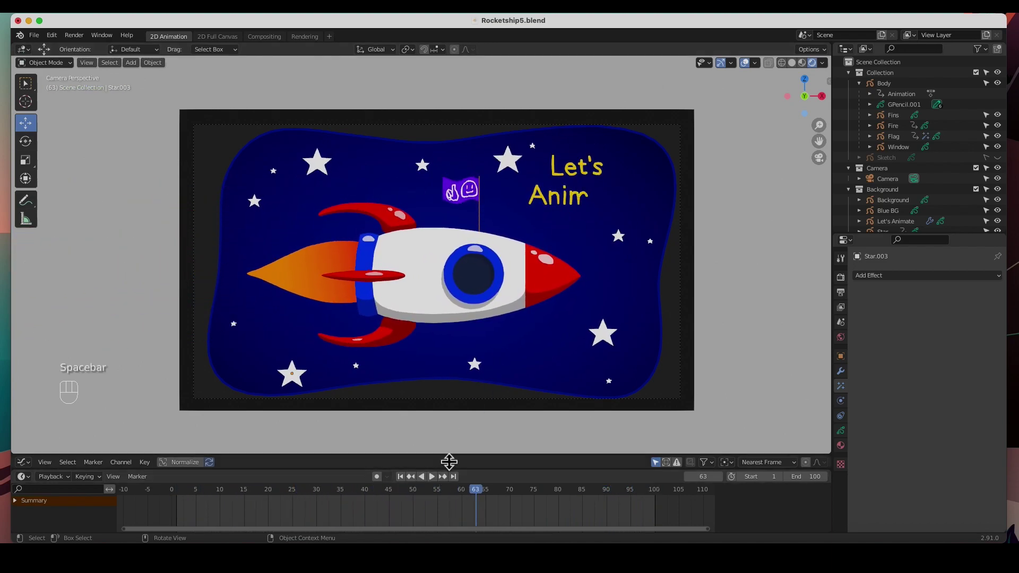
- Select the upper-left star, scrub back to frame 58, then select the Let's Animate text
click(254, 202)
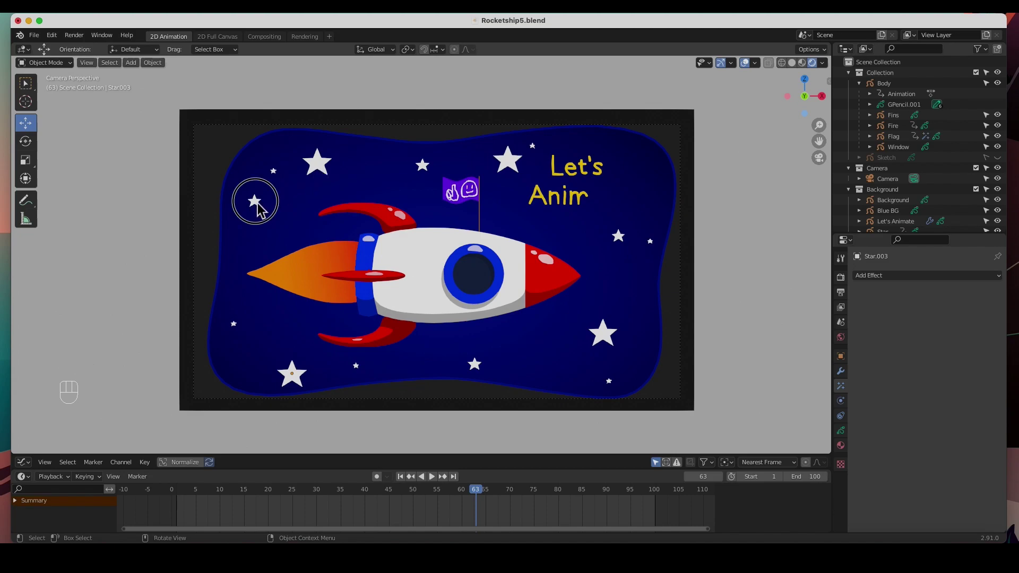
drag(479, 493, 417, 496)
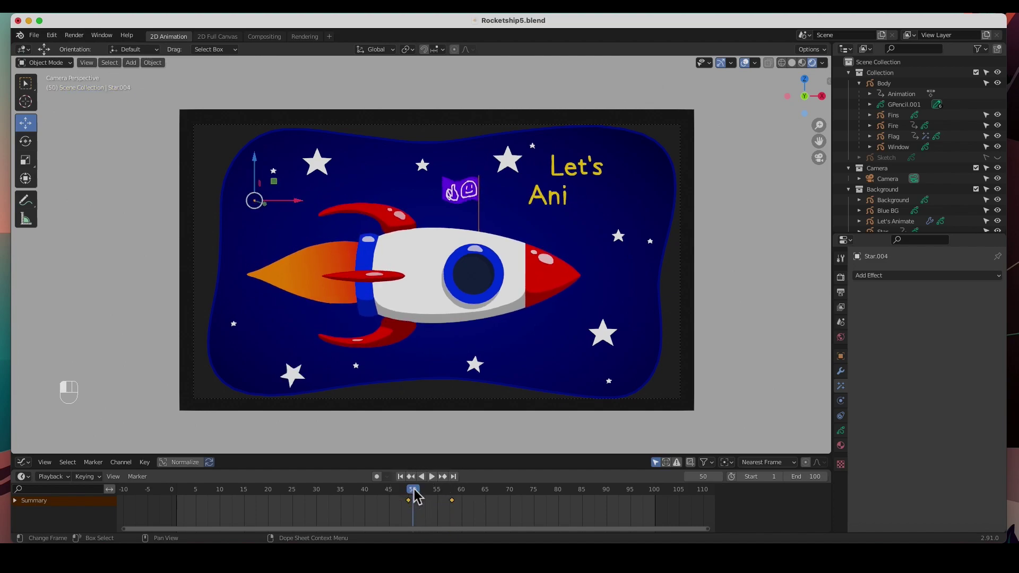
click(568, 186)
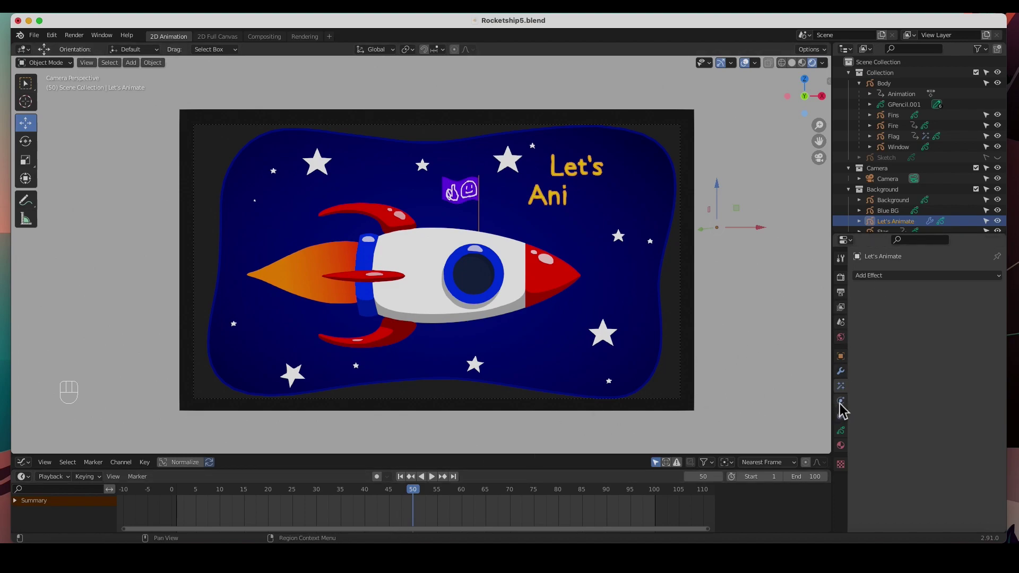
- Set the title text's Build modifier Start Delay to 50 and Frames to 75
click(841, 372)
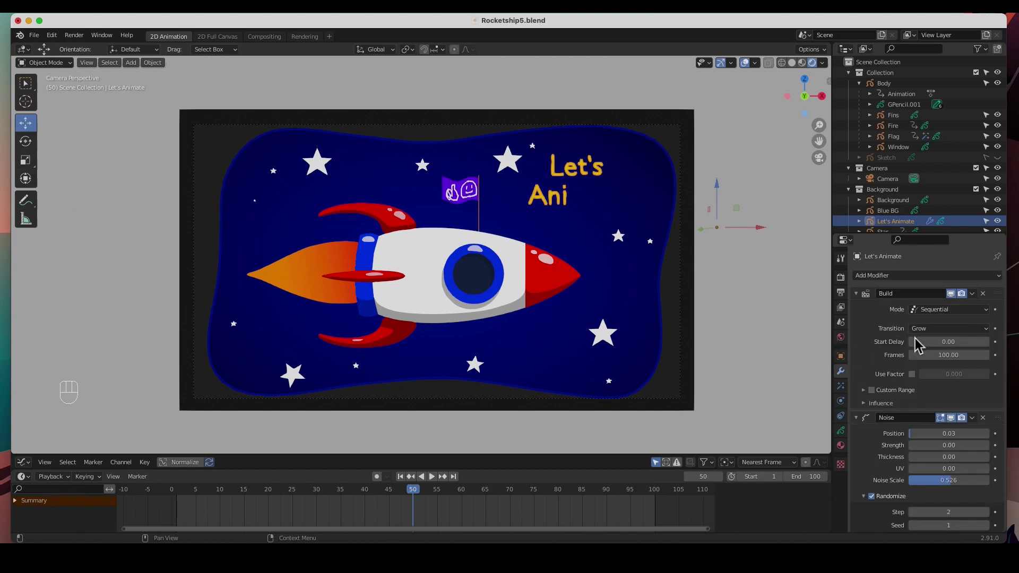
click(954, 346)
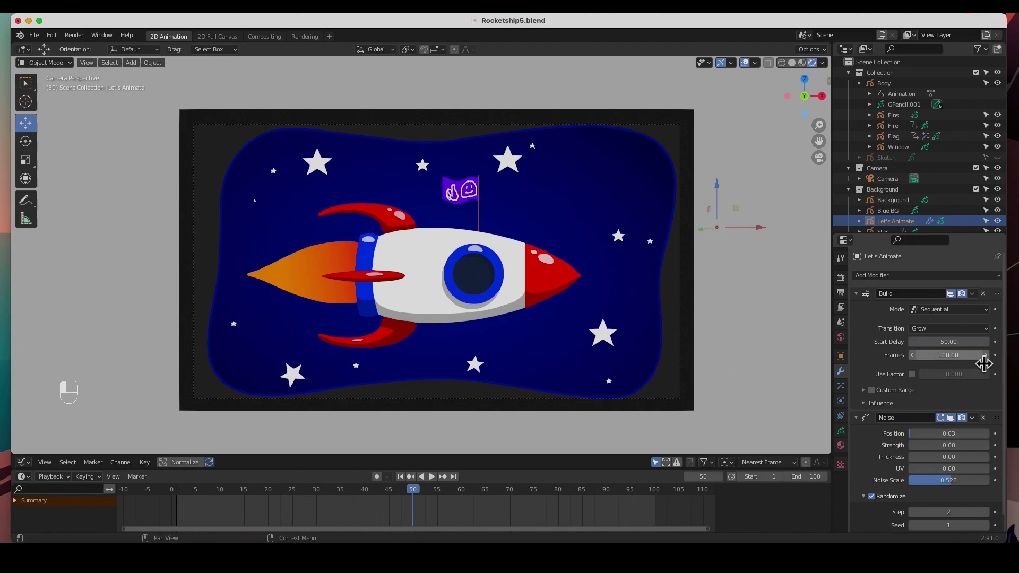
key(Return)
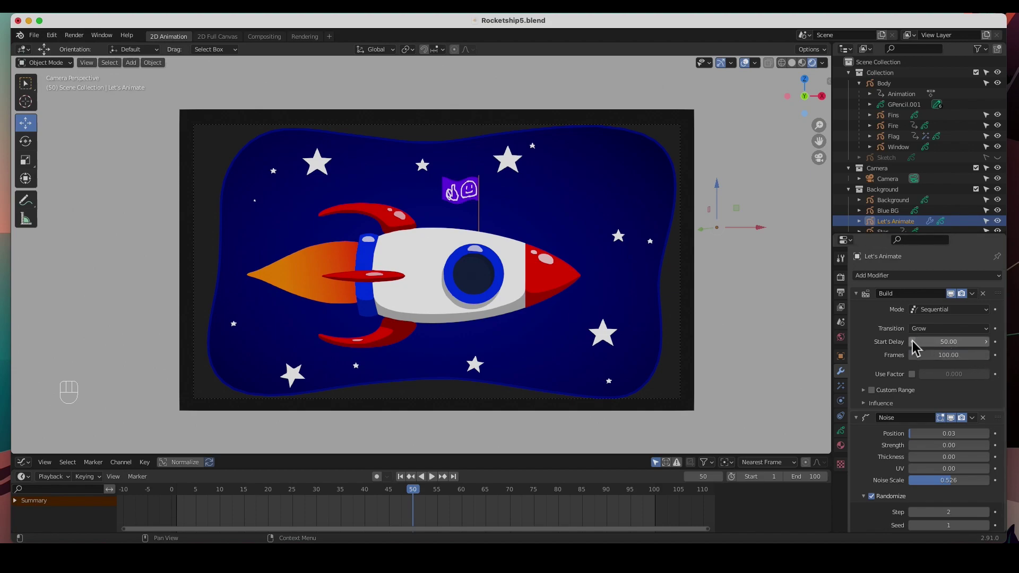
click(944, 356)
drag(951, 357, 890, 361)
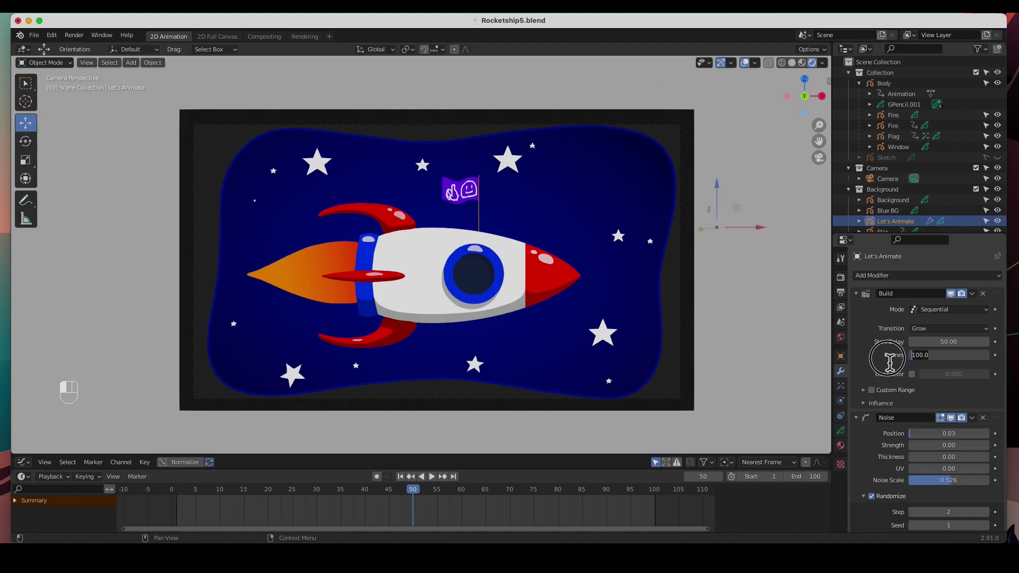
text(75)
key(Return)
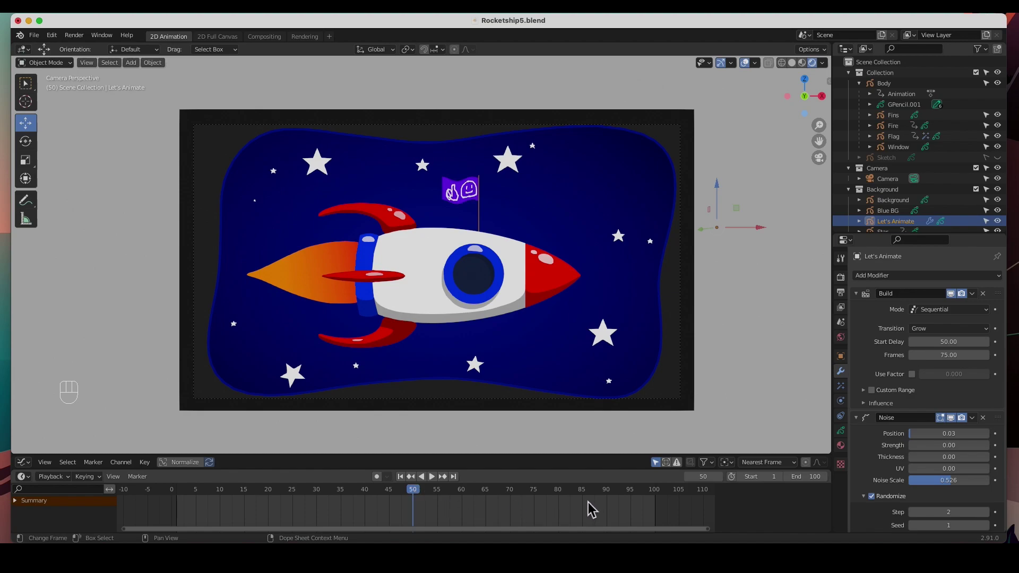
- Set the scene end frame to 200 and play the animation from frame 1
click(806, 476)
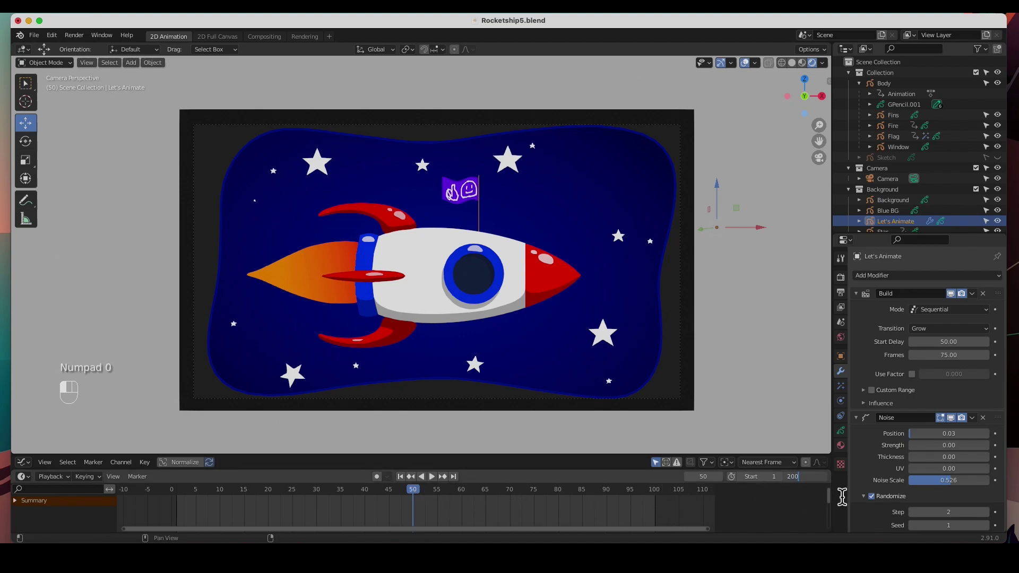
key(Return)
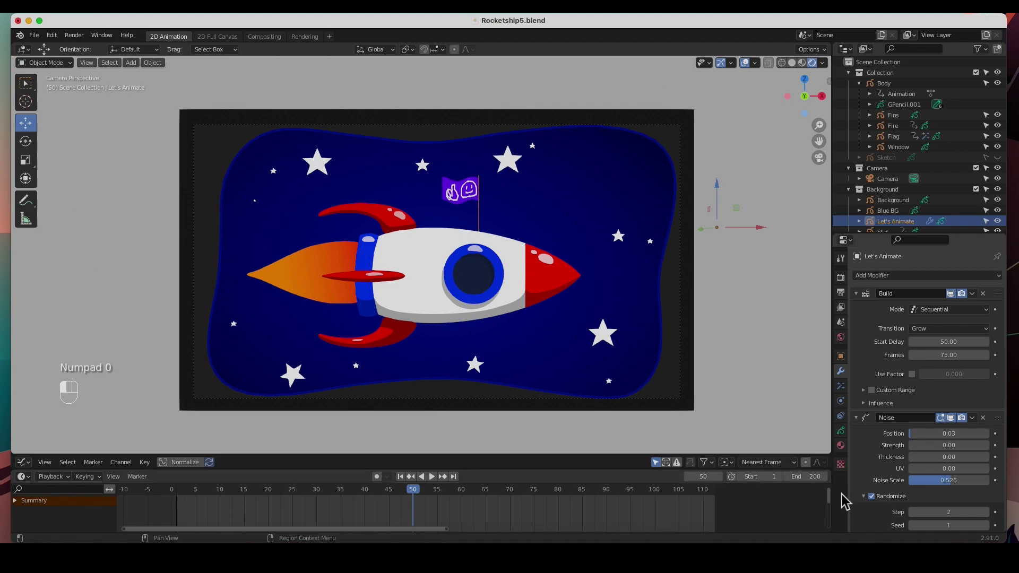
click(401, 477)
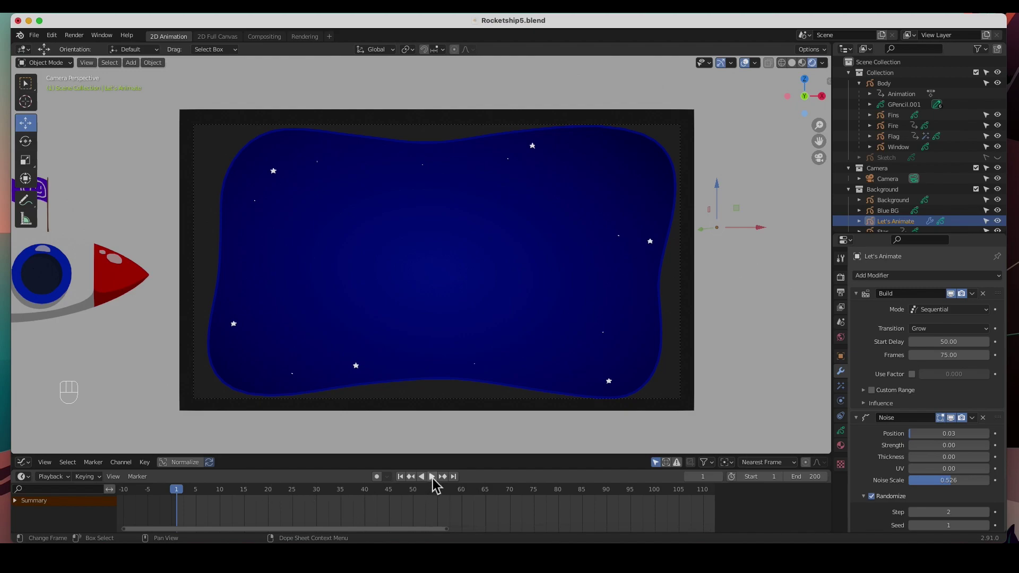
click(432, 477)
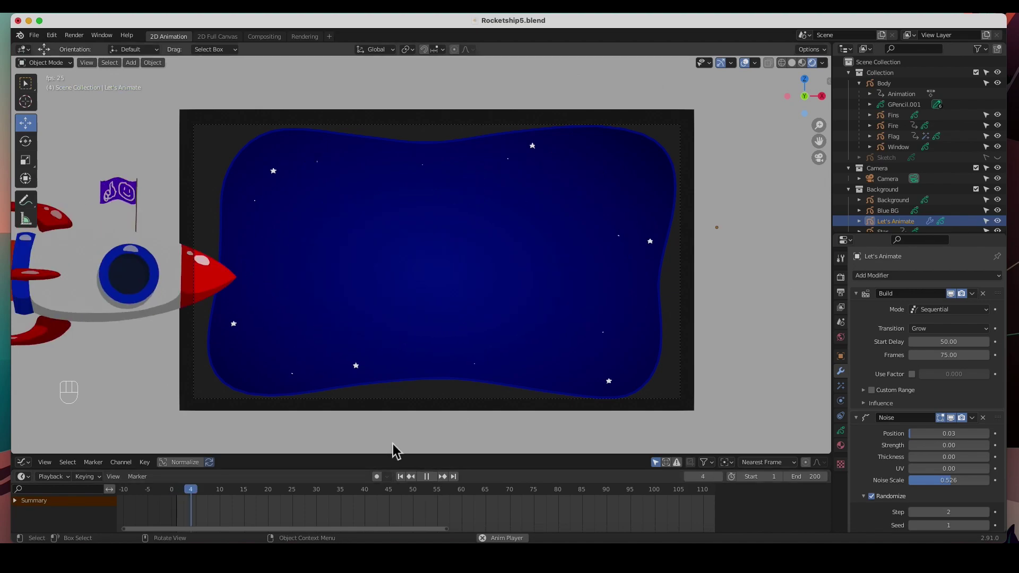
key(space)
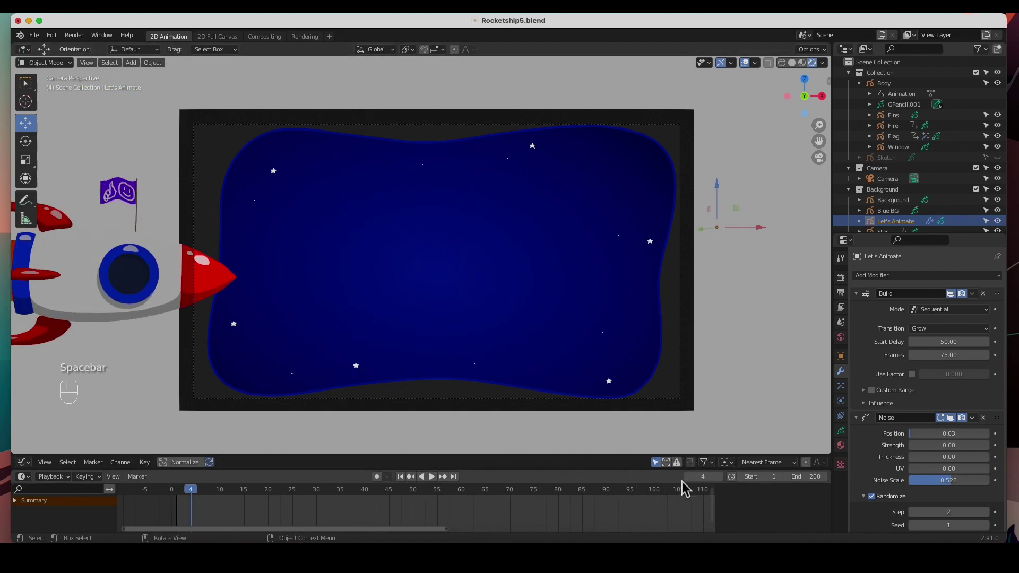
- Scrub the full timeline to watch the title write itself in, reselecting the Let's Animate text
drag(617, 489, 645, 492)
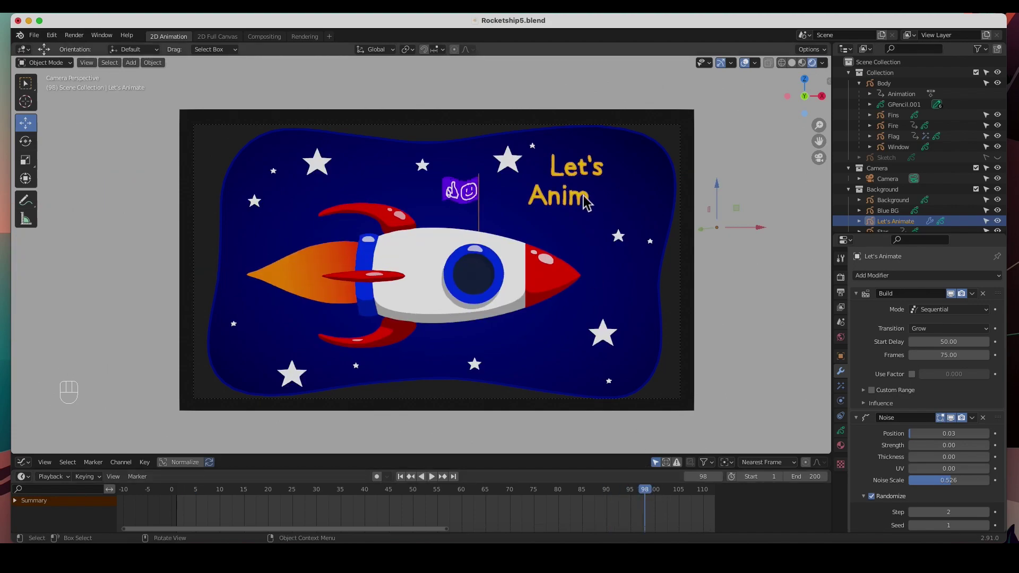
click(584, 174)
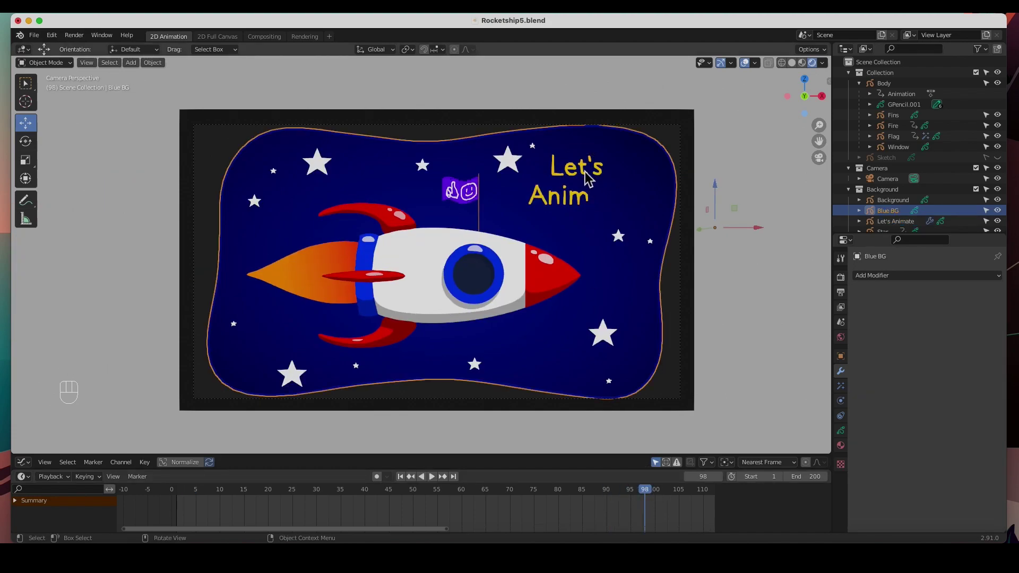
click(584, 176)
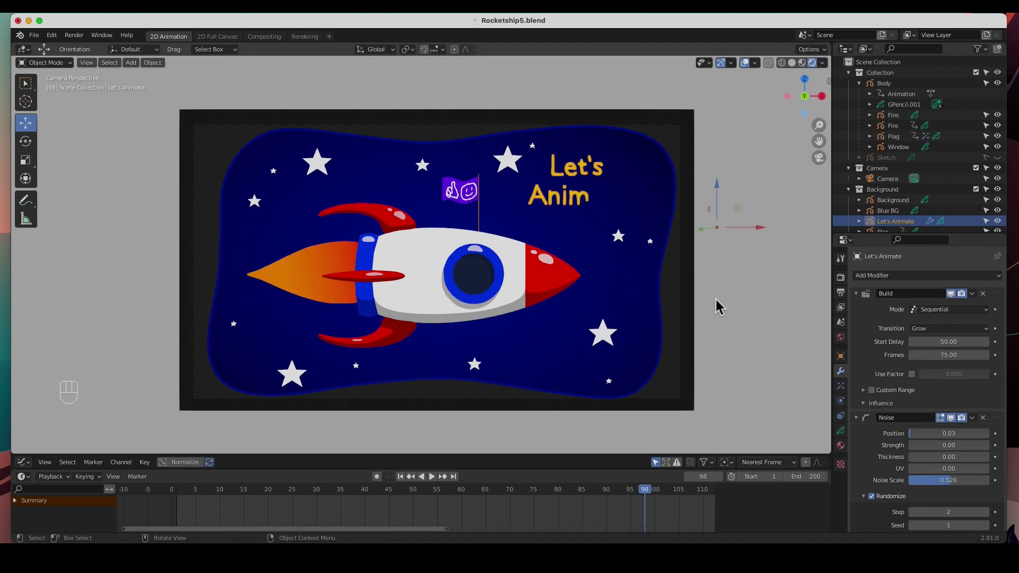
drag(644, 491, 711, 496)
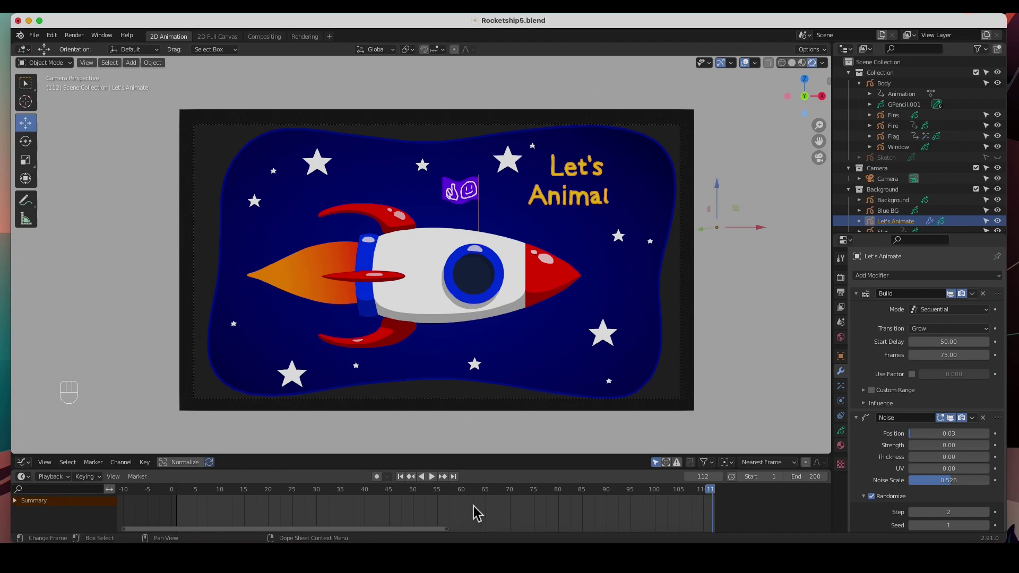
key(Home)
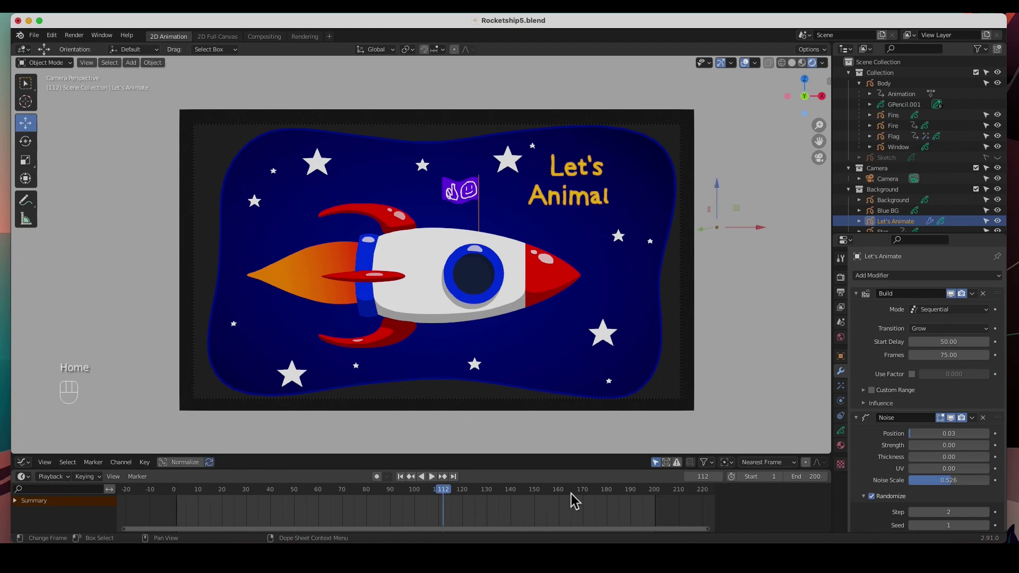
drag(448, 499, 510, 494)
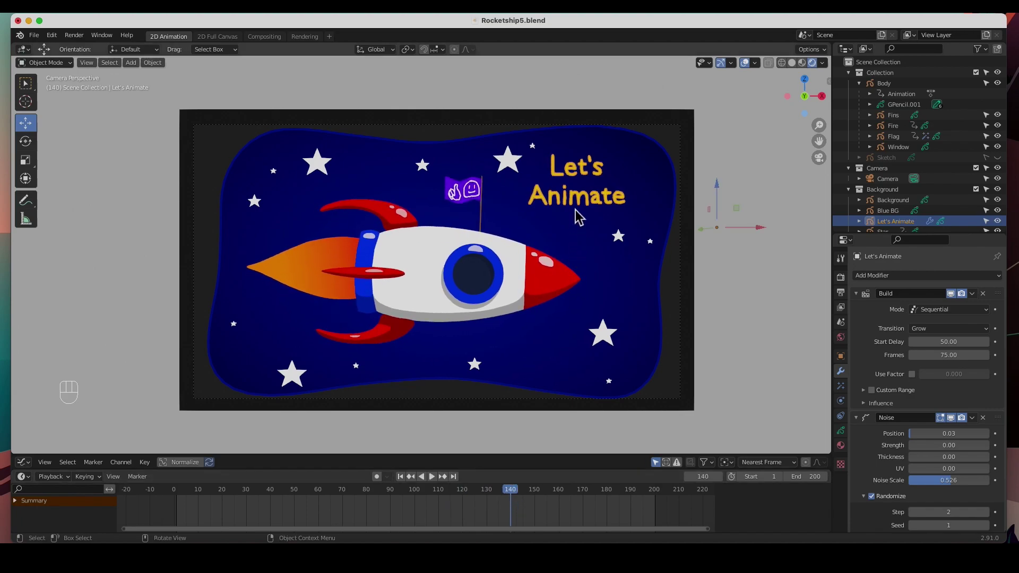
click(583, 204)
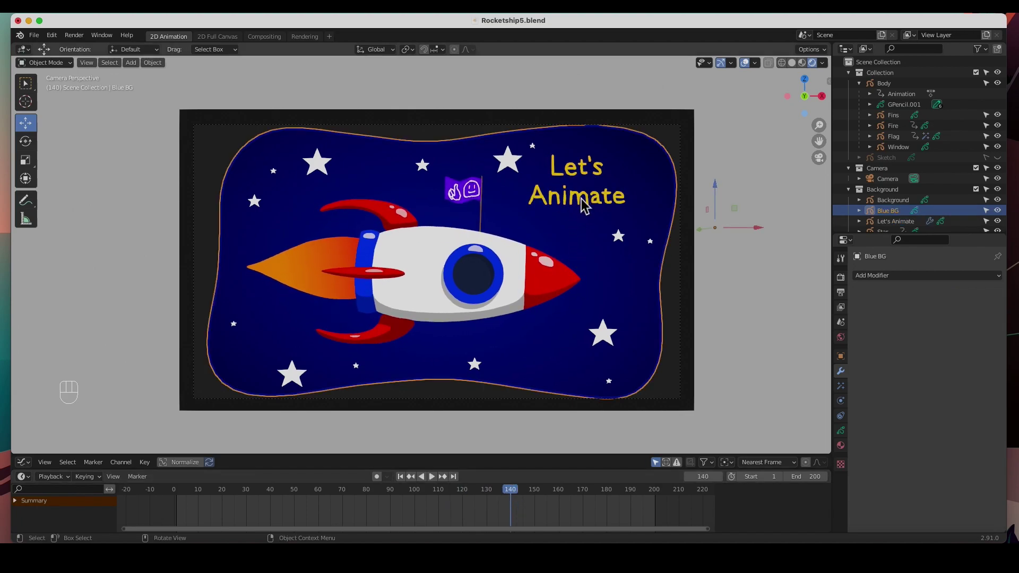
click(583, 205)
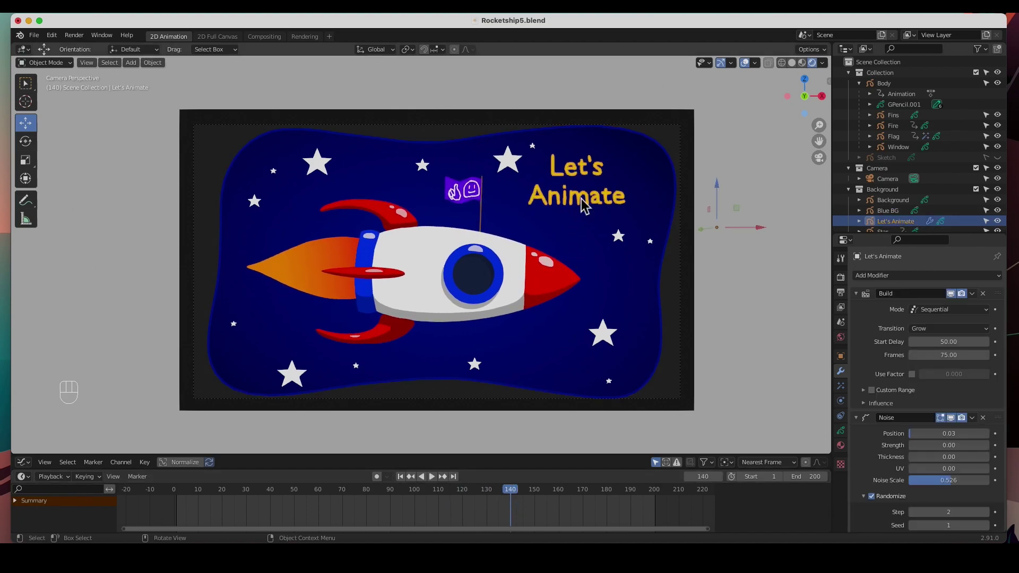
- Set the Let's Animate text's origin to its geometry
click(155, 64)
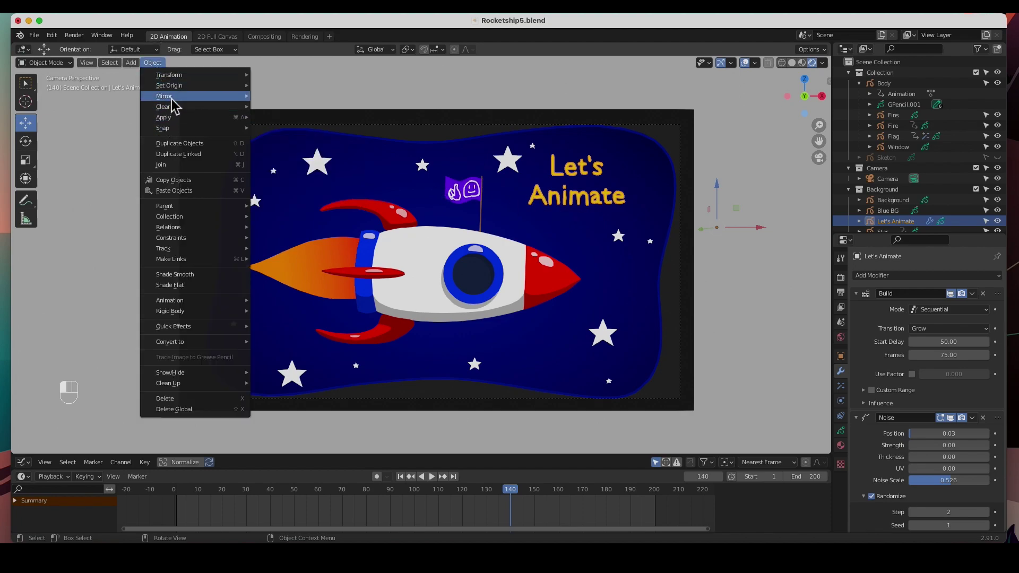
mouse_move(171, 87)
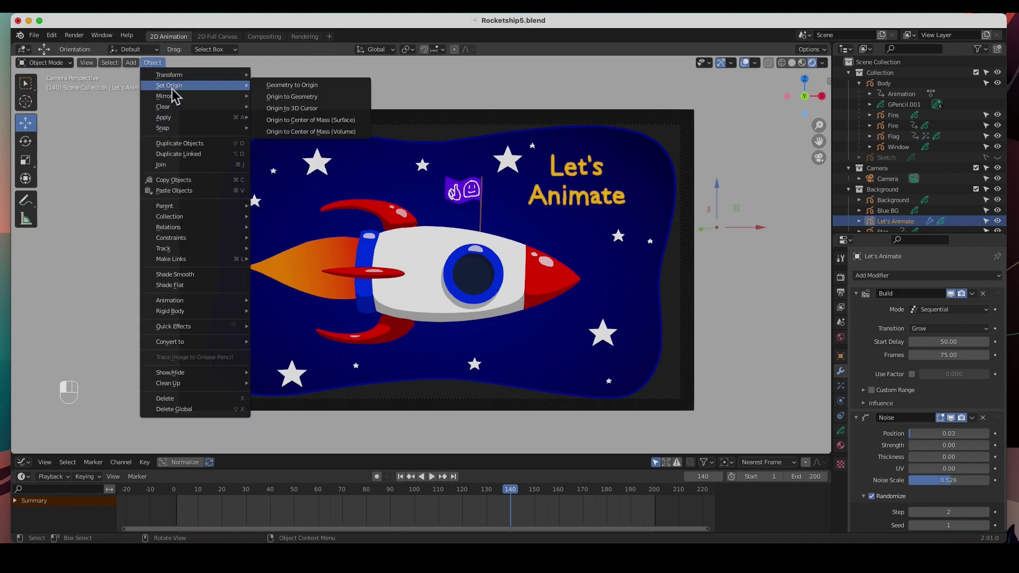
click(291, 98)
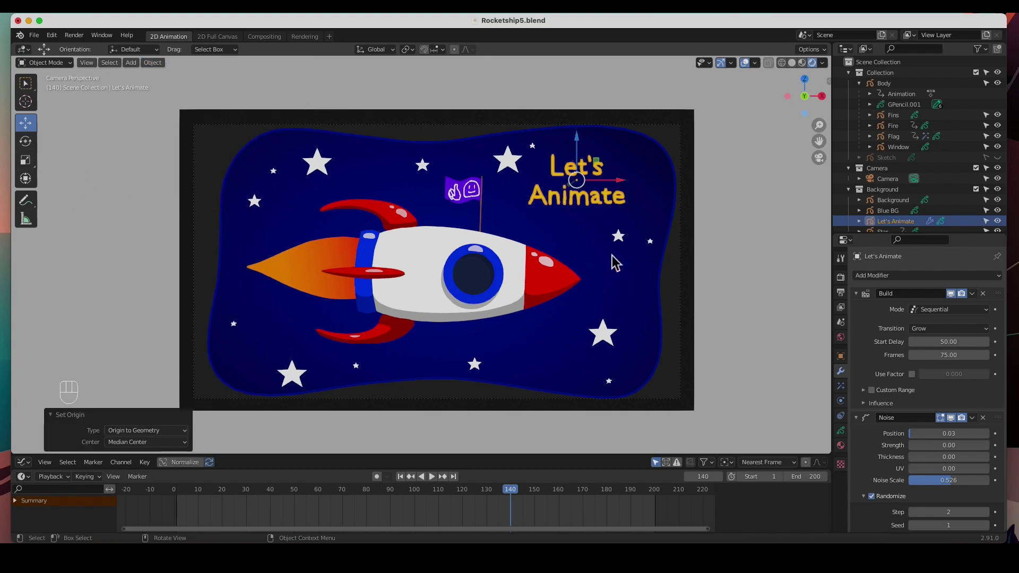
- Scale the title to 1.225, rotate it -16.9°, reposition it, and move Star.006 lower
key(s)
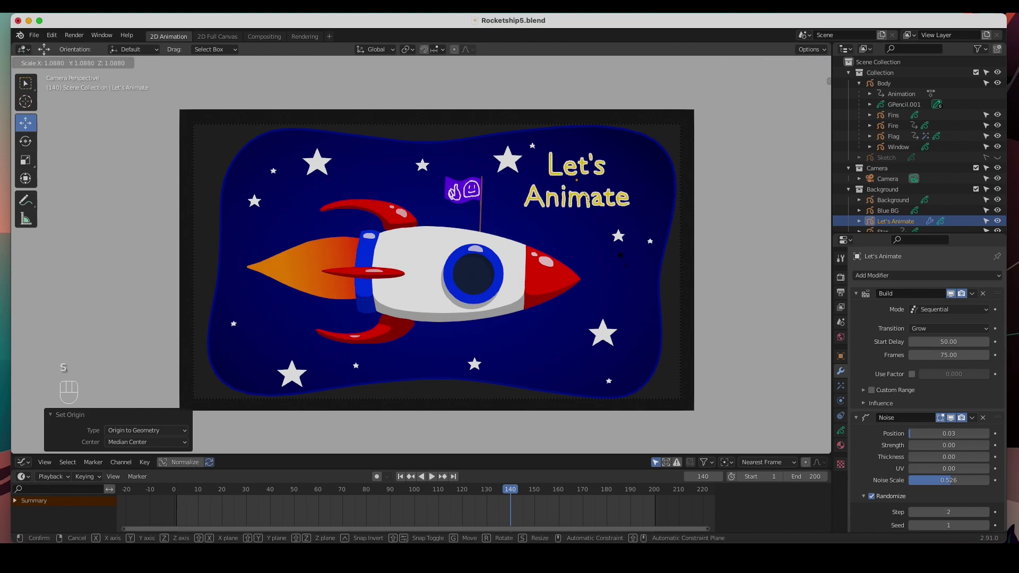
click(634, 270)
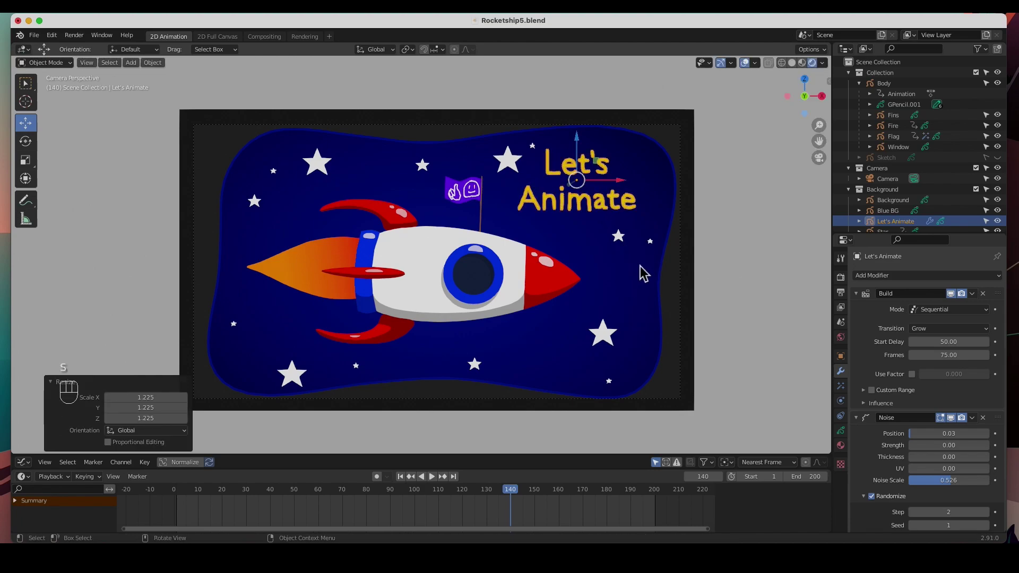
key(r)
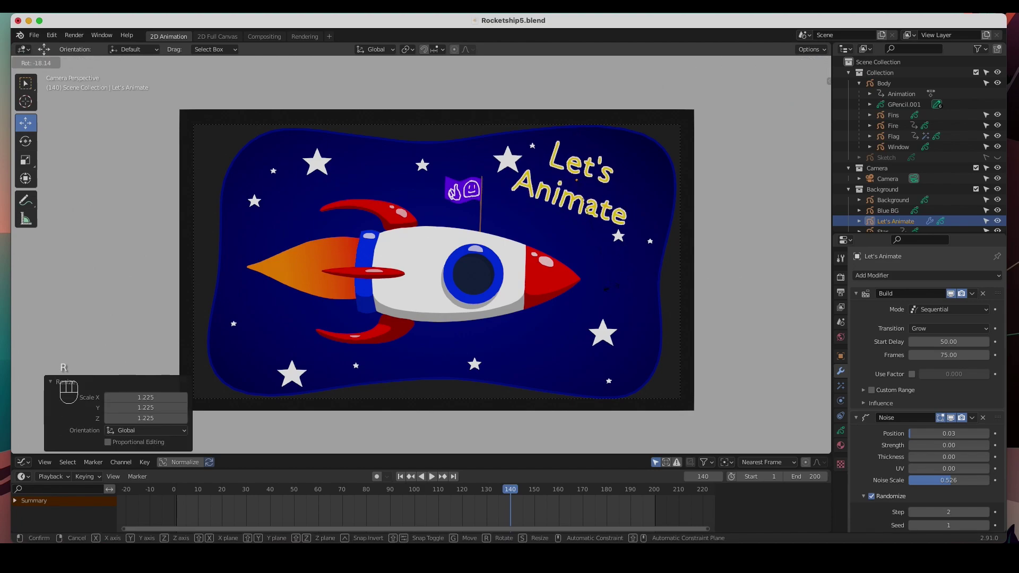
click(609, 288)
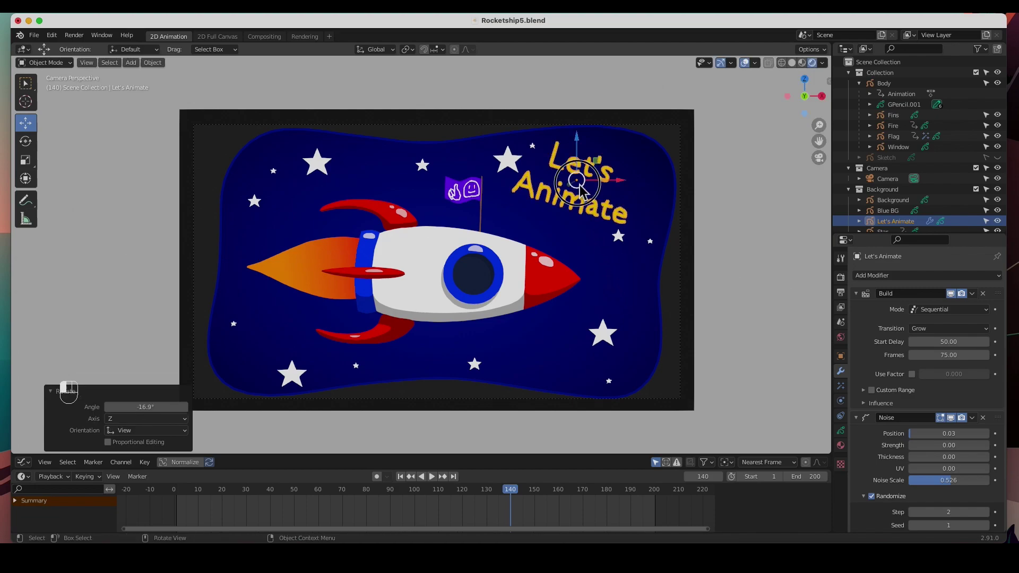
key(g)
click(600, 199)
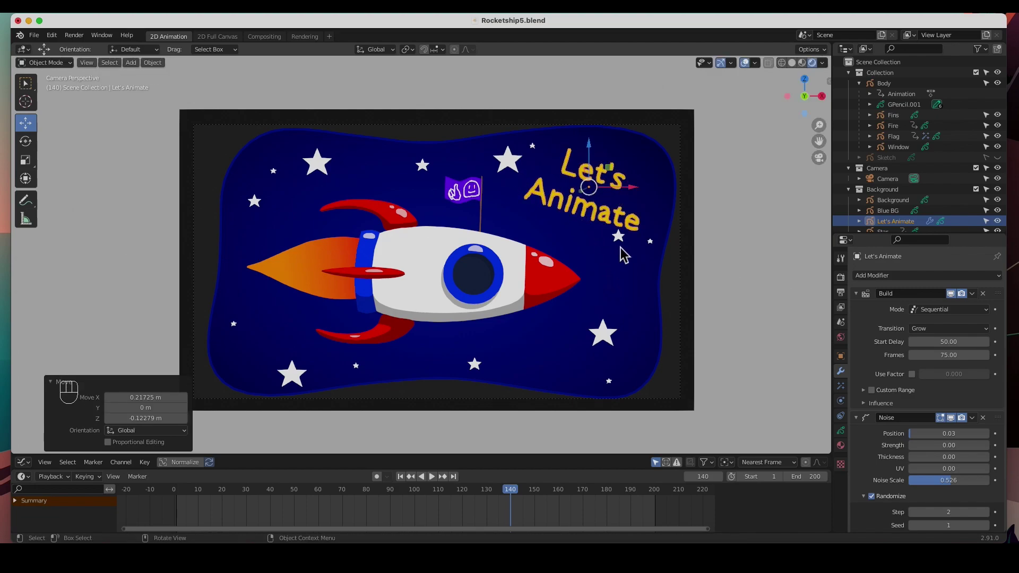
click(619, 238)
drag(622, 248, 619, 268)
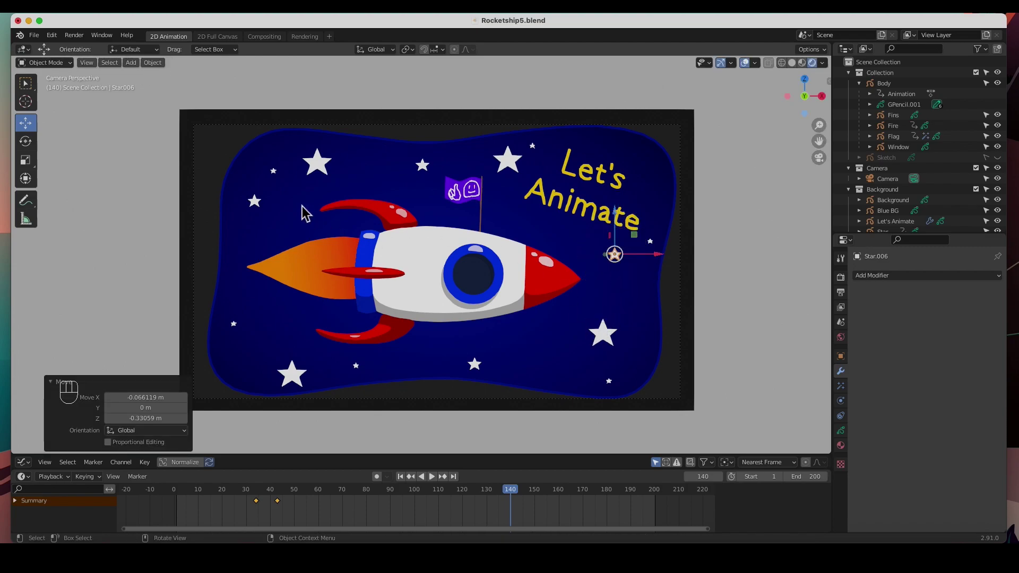
- Set the Background object's fill base colour value to 0, making it pure black
click(351, 119)
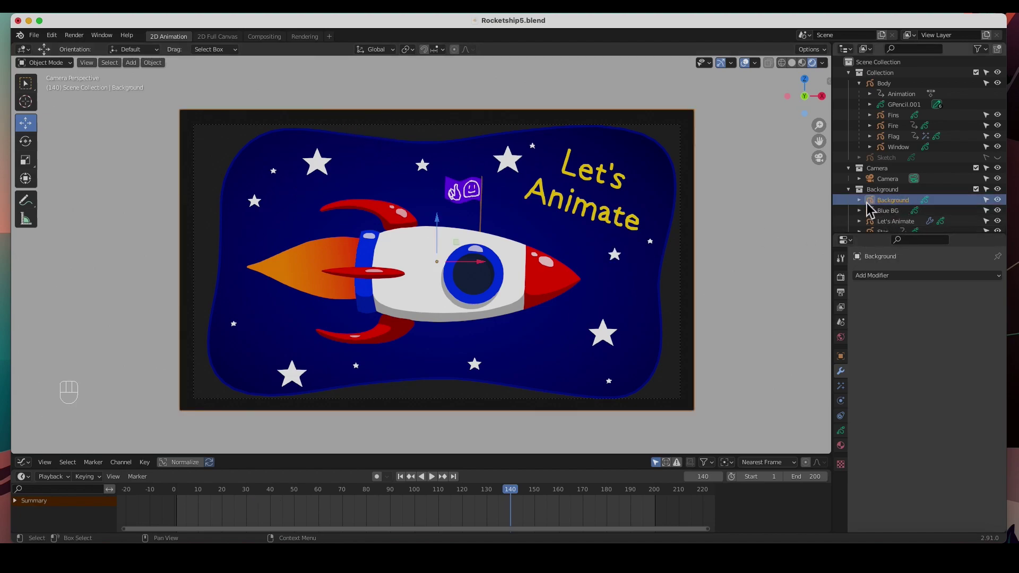
click(841, 445)
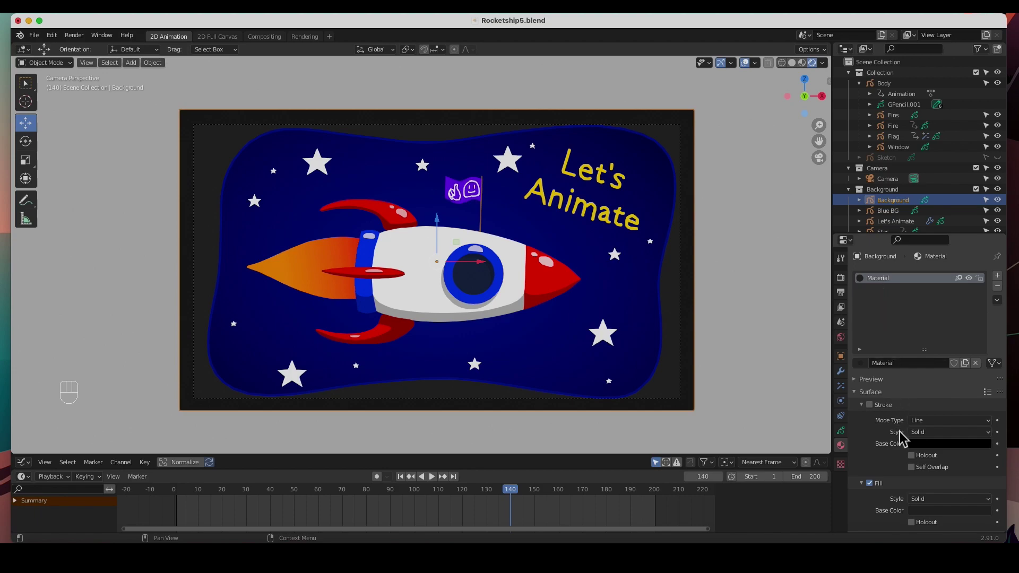
click(932, 512)
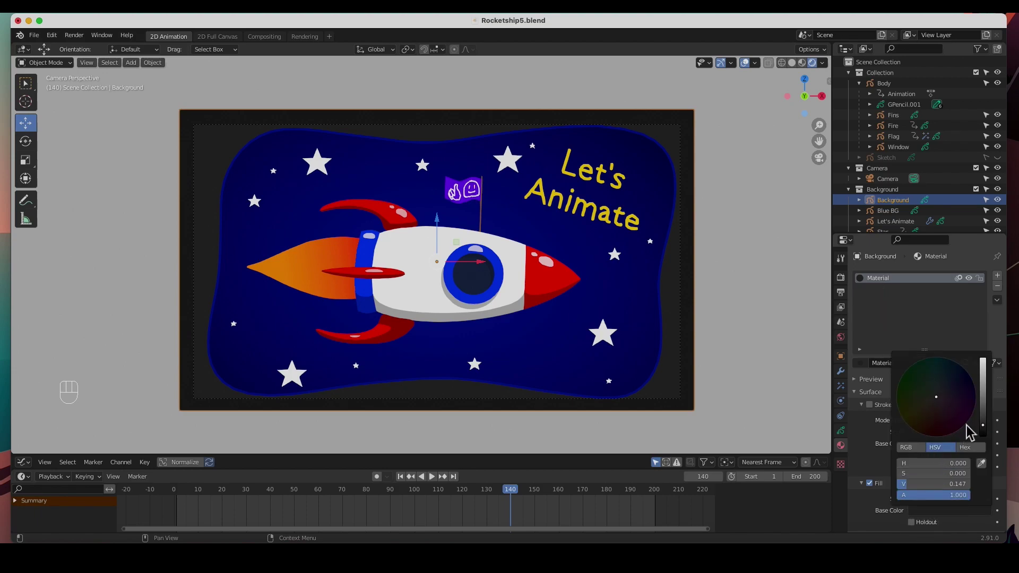
click(964, 512)
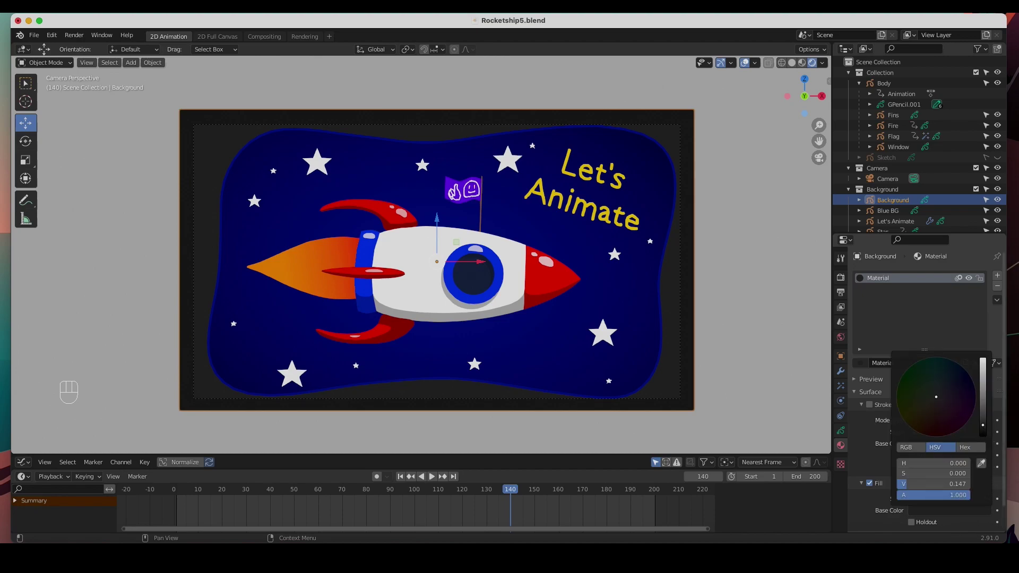
drag(983, 425, 983, 437)
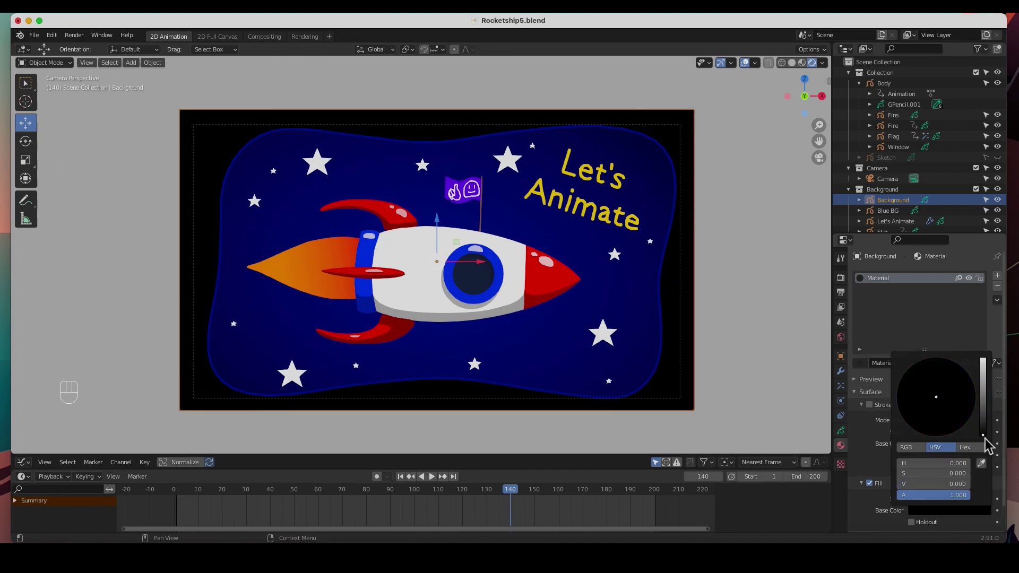
- Play the animation from the first frame, then scrub around frame 118 to check the text
scroll(609, 300, up, 2)
key(shift+Left)
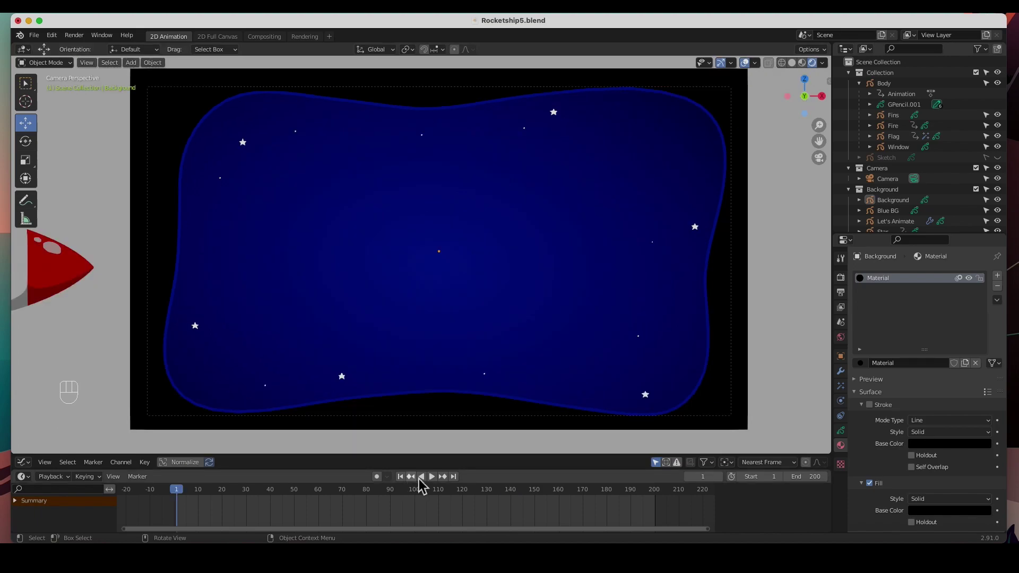
click(432, 477)
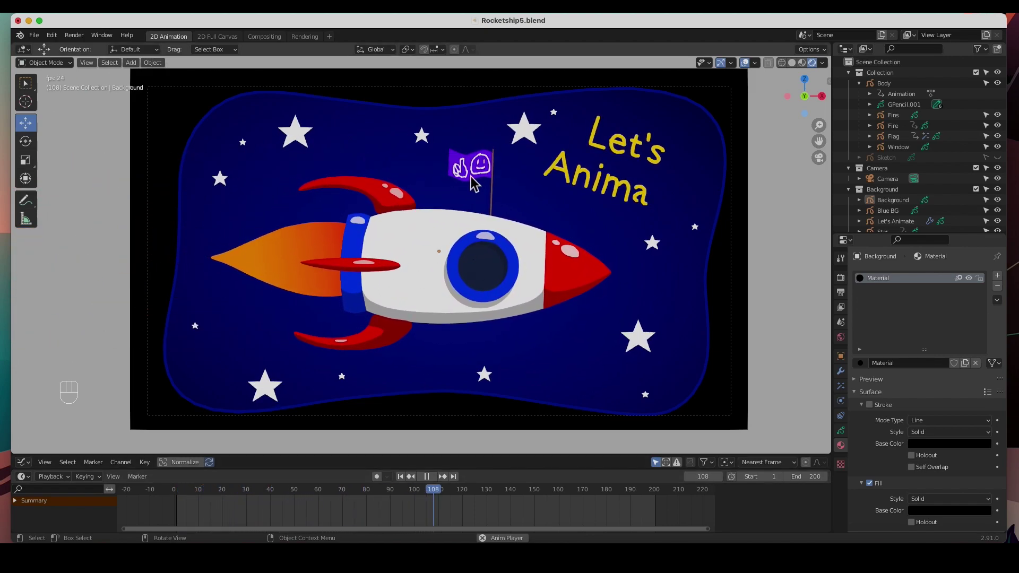
key(space)
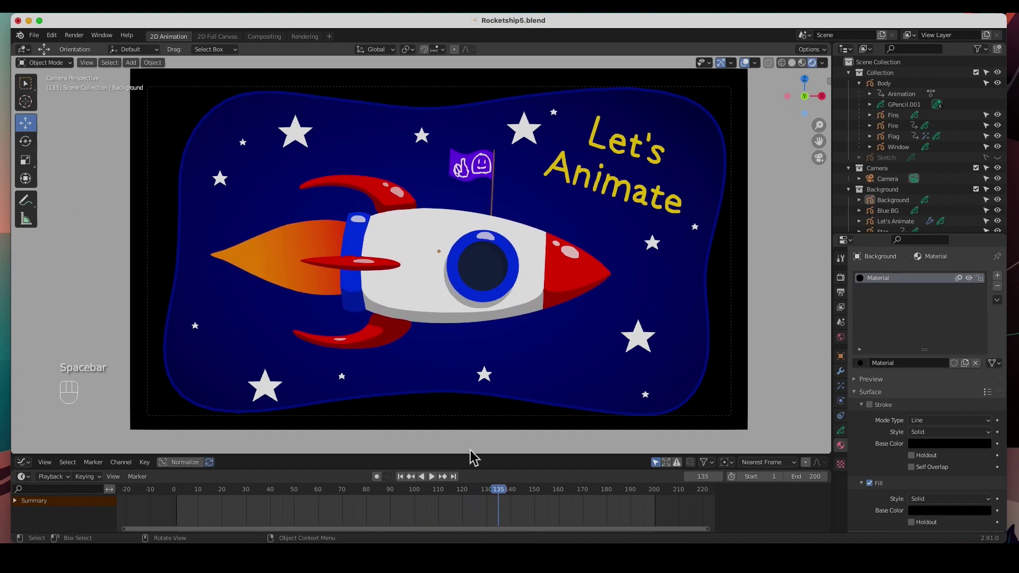
click(455, 490)
drag(455, 490, 414, 481)
- Select the Flag and move its frame-99 wave keyframe to frame 200
click(477, 175)
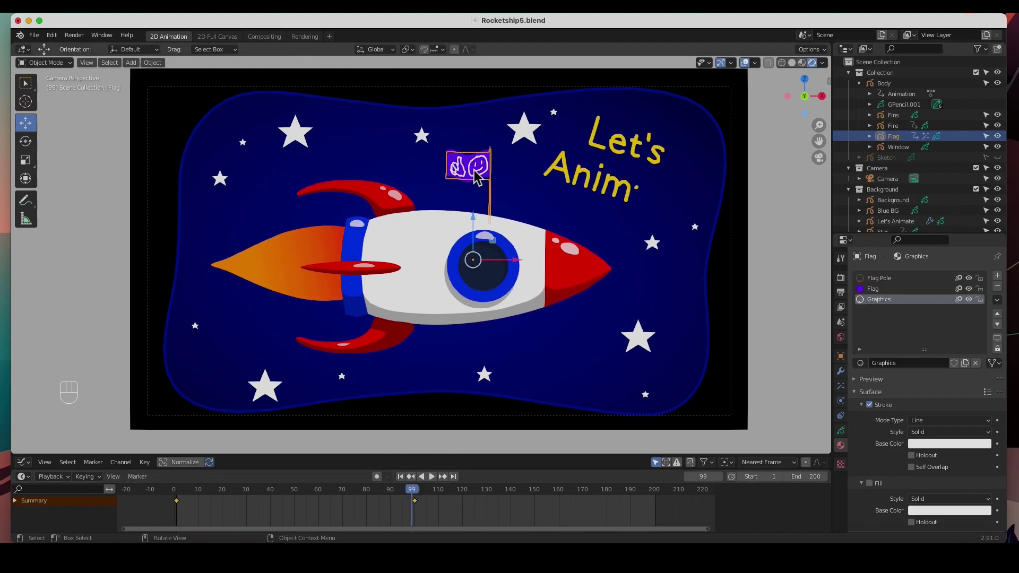
click(844, 388)
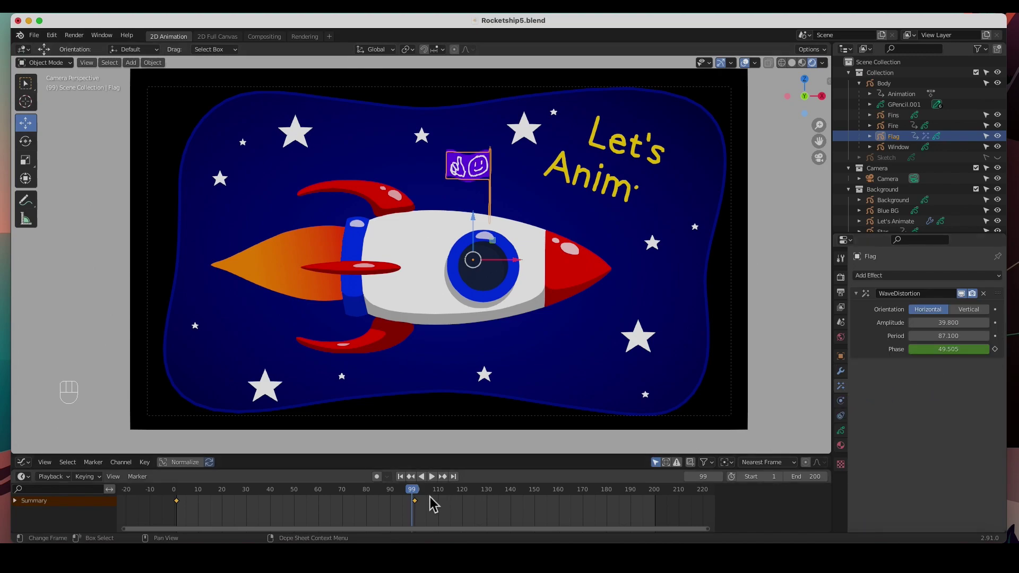
drag(419, 503, 608, 523)
key(super+z)
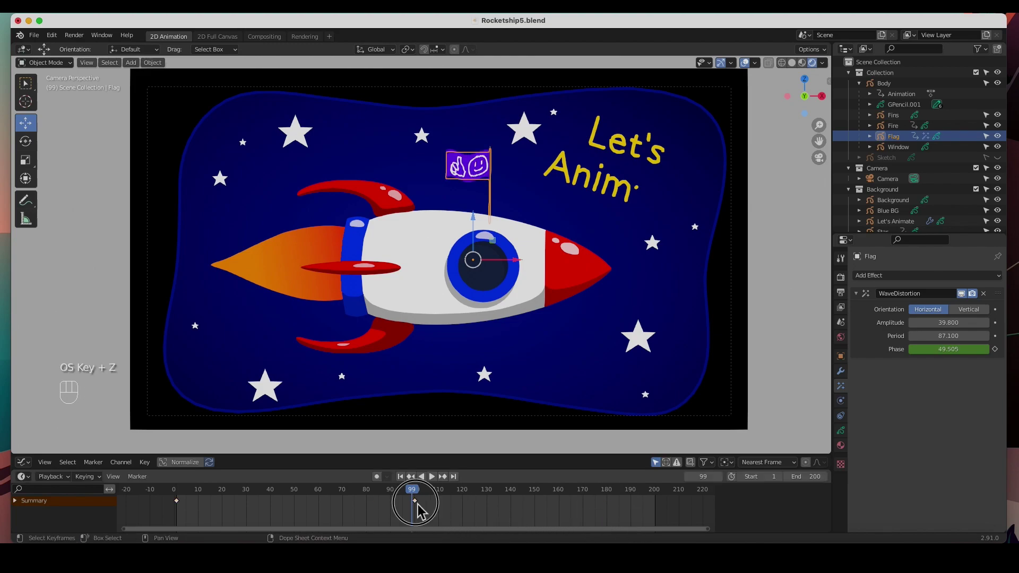
drag(418, 511, 663, 531)
drag(416, 494, 171, 492)
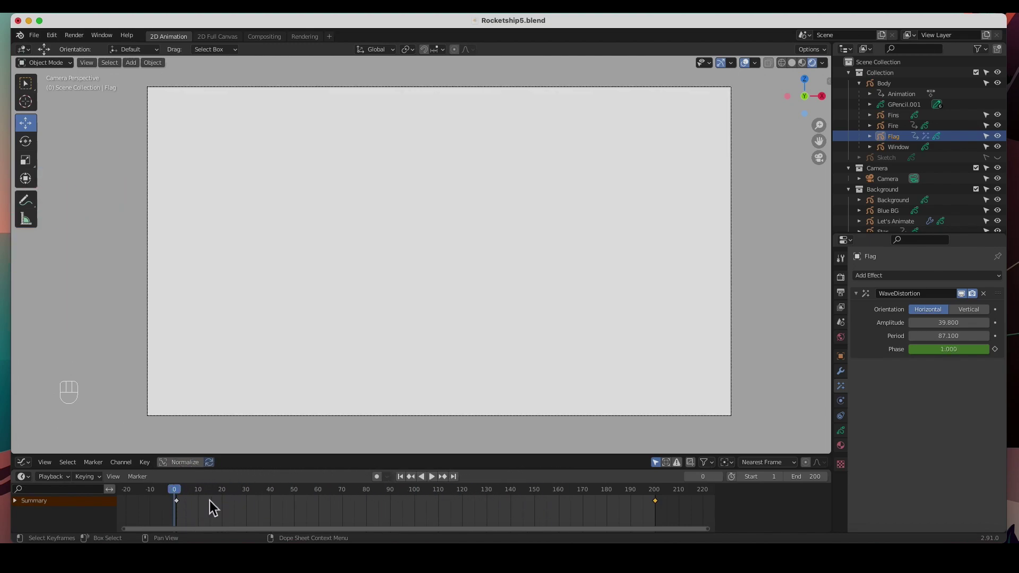
- Preview the animation, then at frame 200 set the flag's Phase to 100 and keyframe it
key(space)
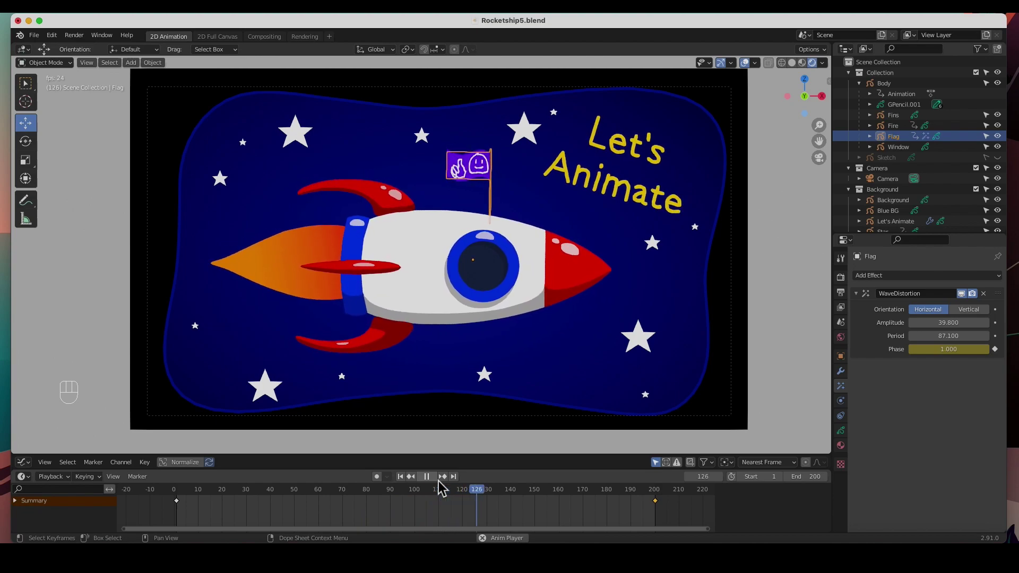
key(space)
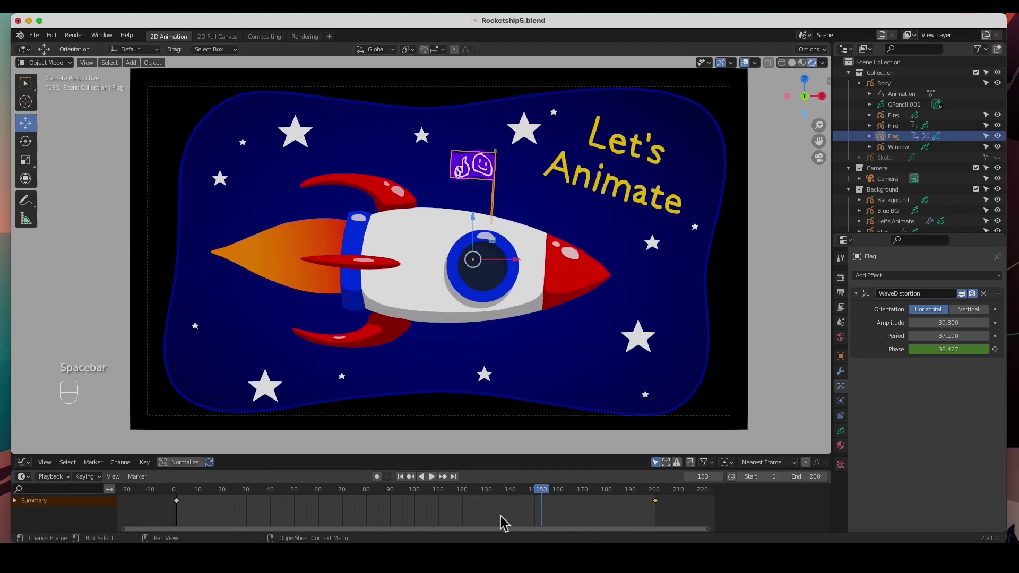
drag(538, 489, 653, 491)
click(949, 349)
text(100)
click(977, 389)
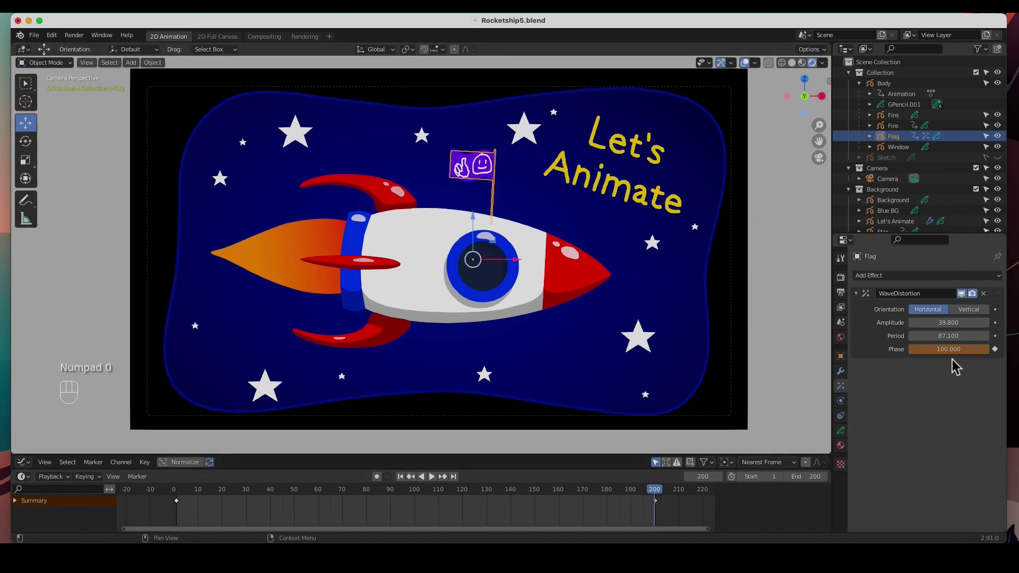
click(996, 349)
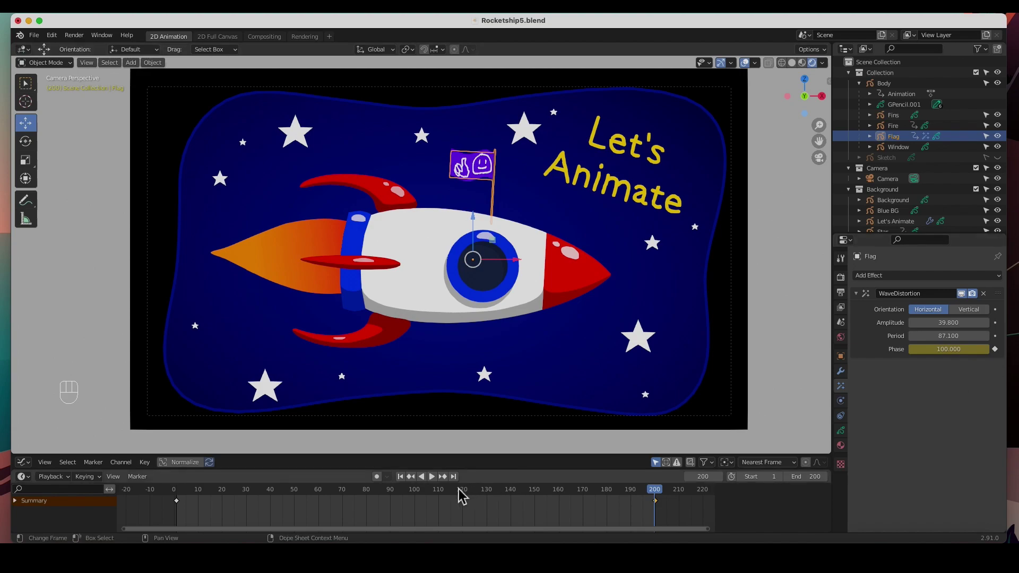
- Play the animation to check the flag waving, then select the top-left star
click(433, 477)
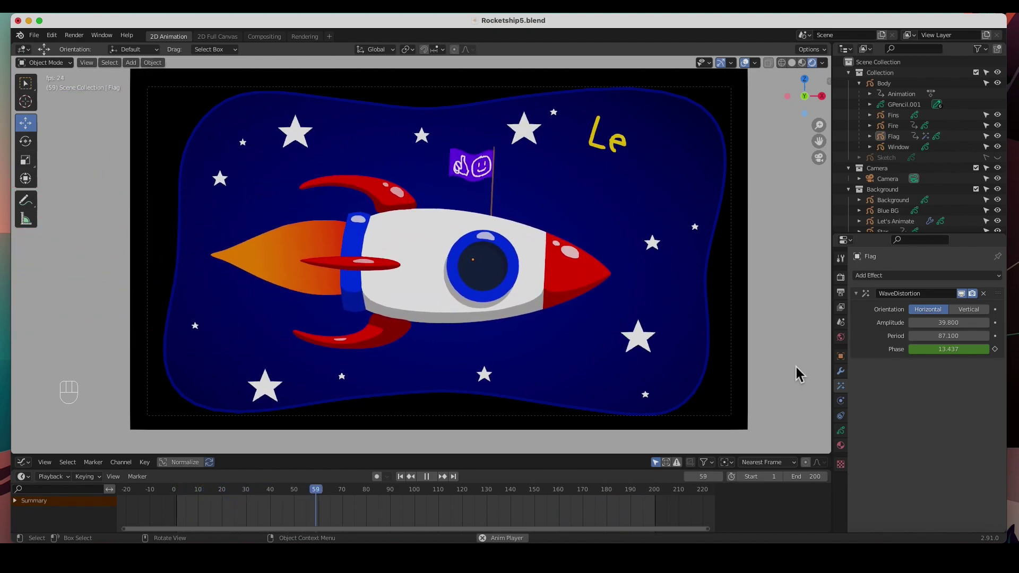
click(430, 476)
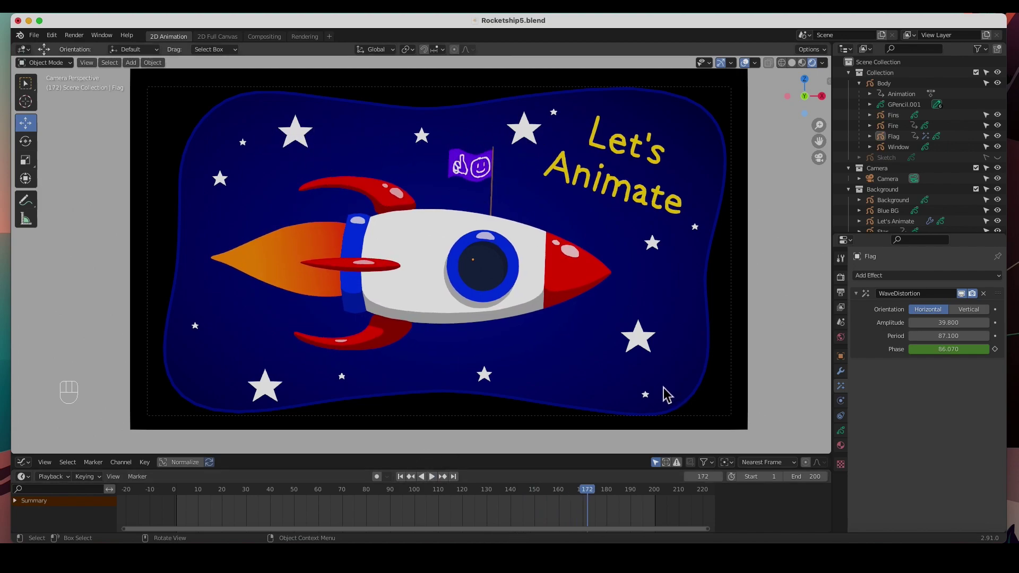
click(294, 140)
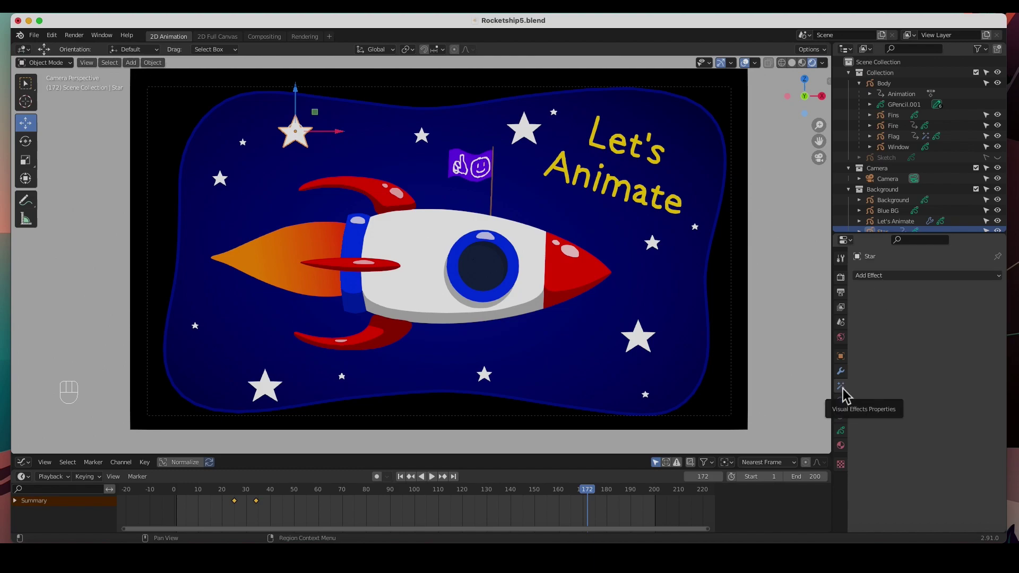
- Add a Glow effect to the star with size 30 by 30, 20 samples and opacity about 0.36
click(882, 276)
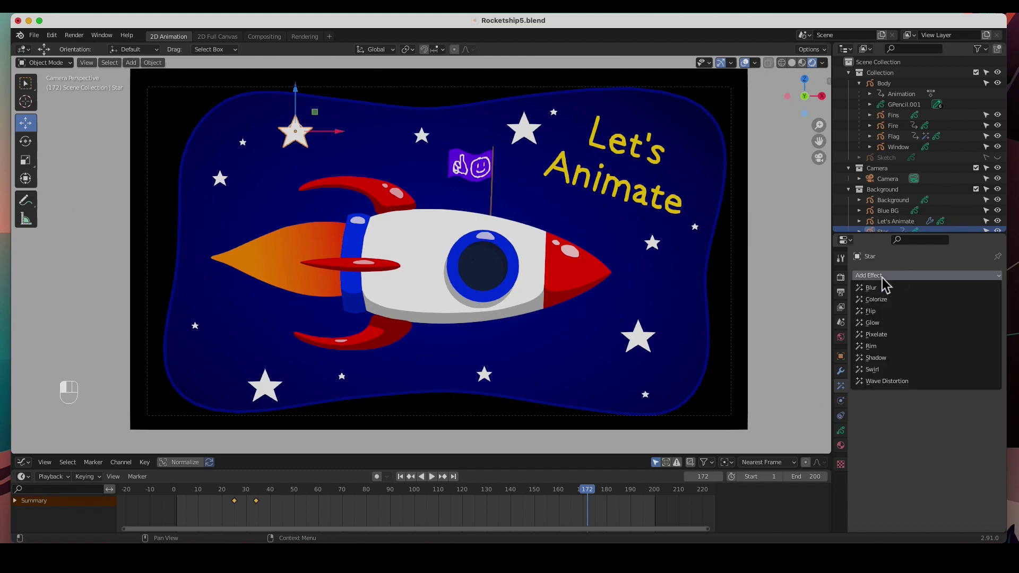
click(876, 323)
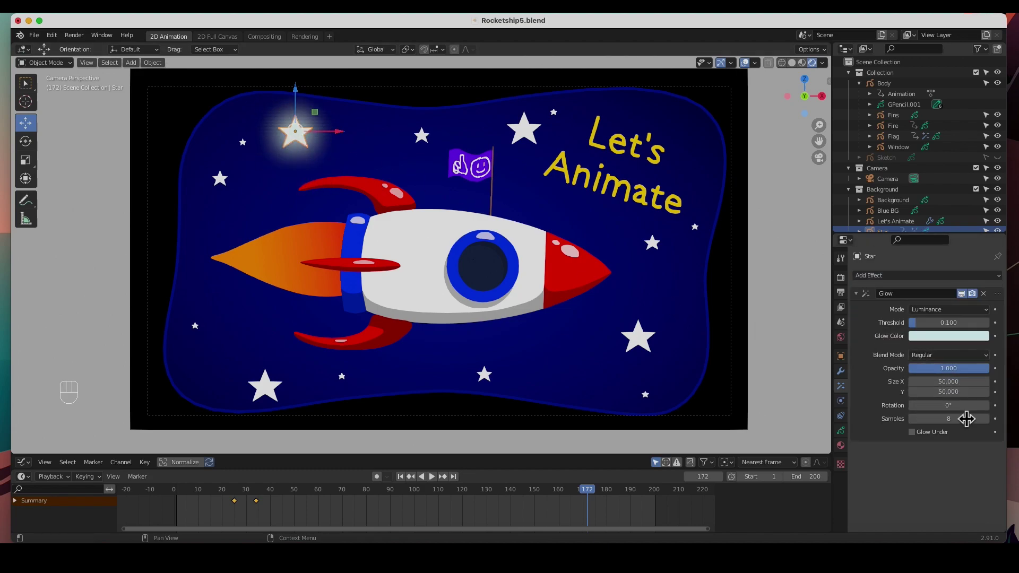
drag(965, 382, 934, 382)
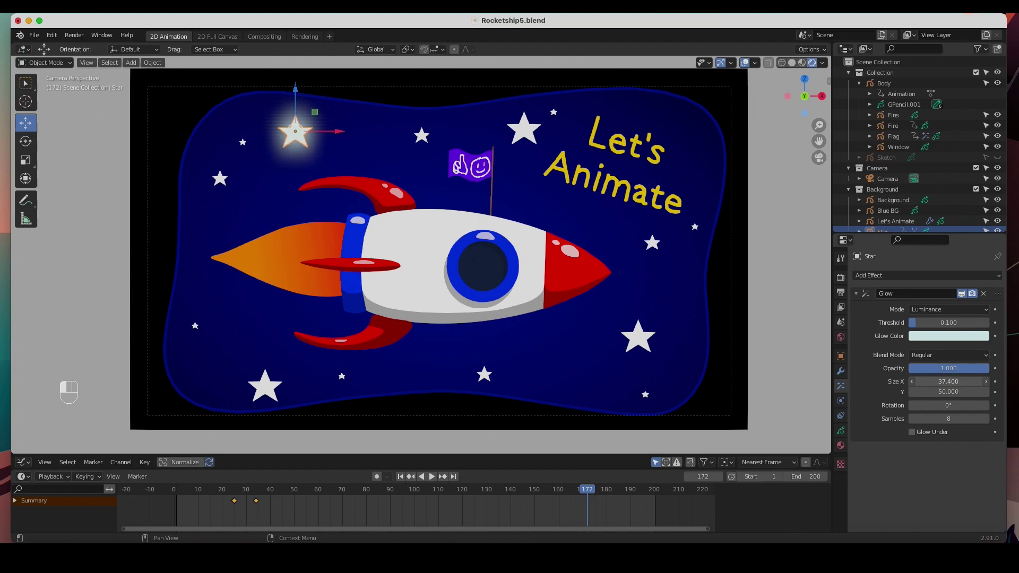
click(962, 384)
key(Tab)
key(Tab)
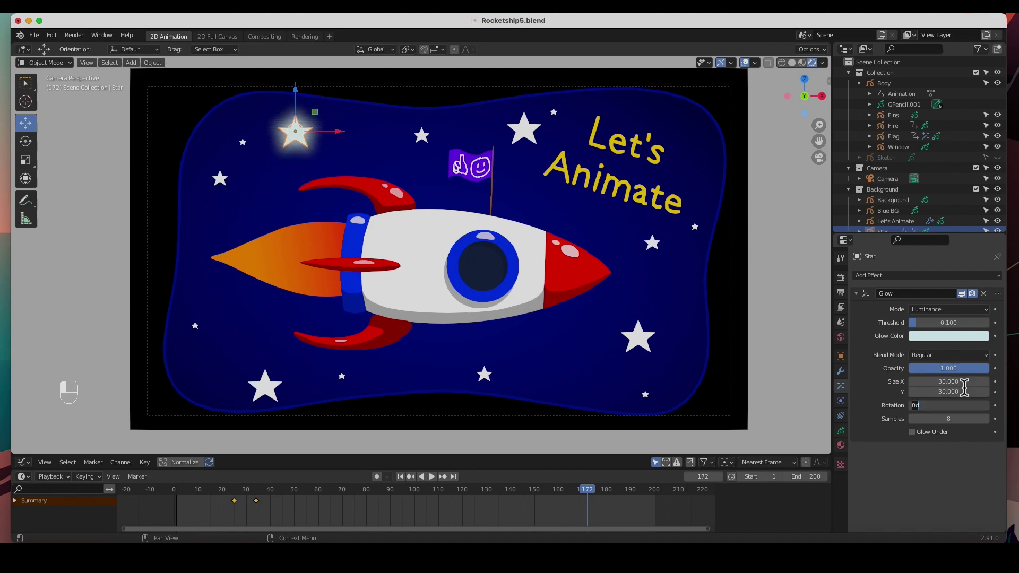
click(951, 425)
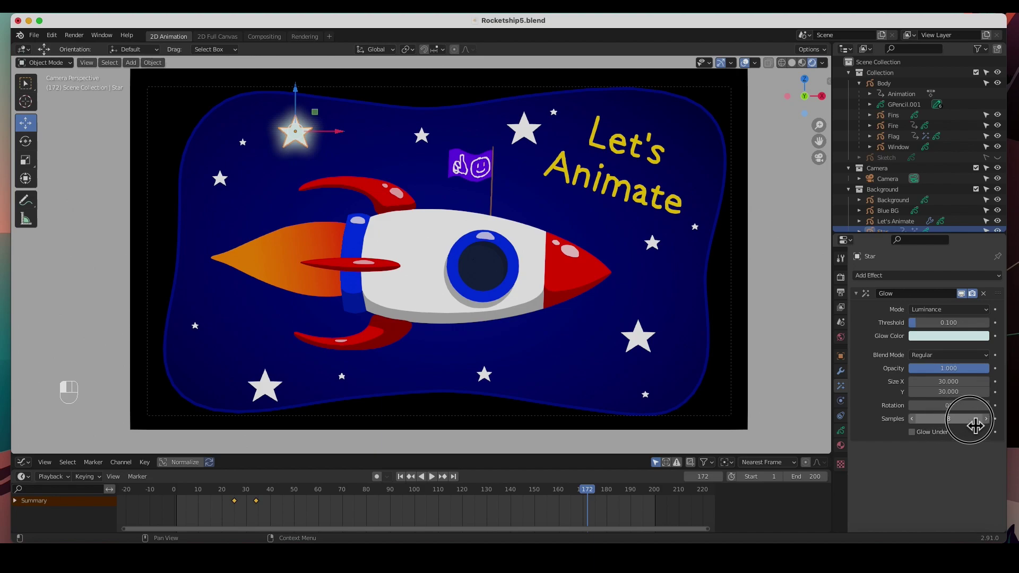
drag(990, 425, 987, 424)
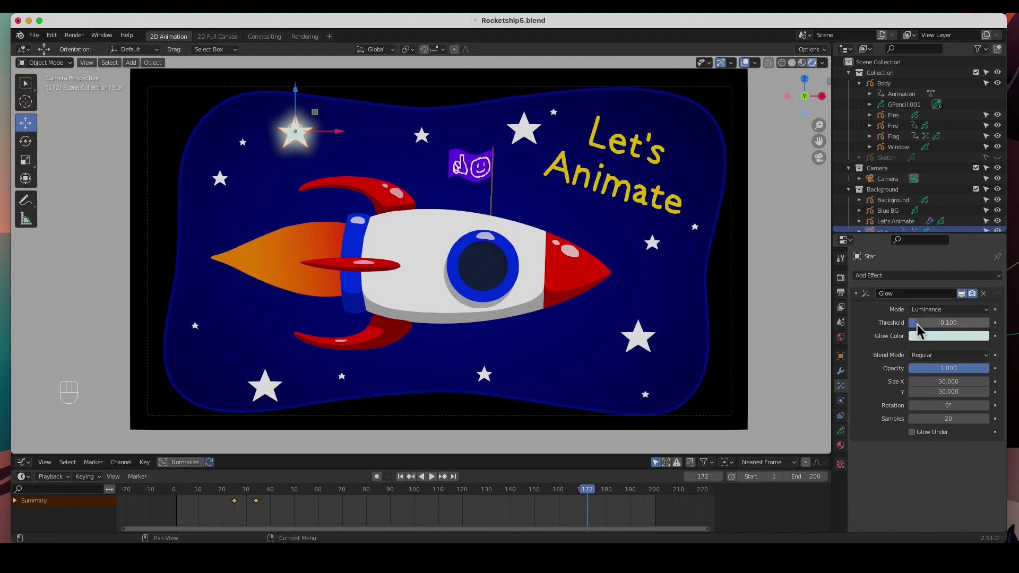
drag(970, 369, 916, 368)
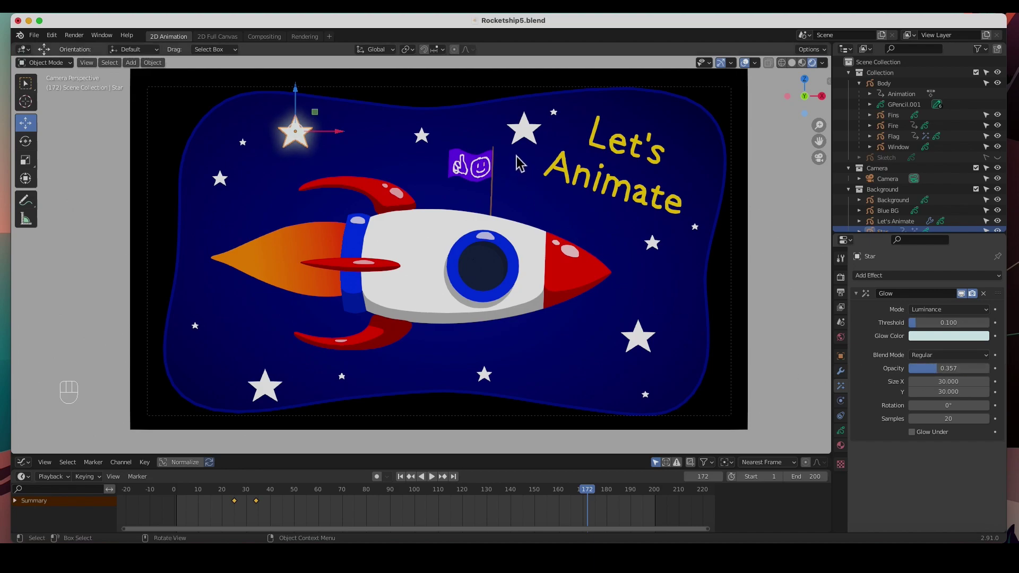
- Add a size-50 Glow to the star beside Let's, dim it, then undo it
click(527, 139)
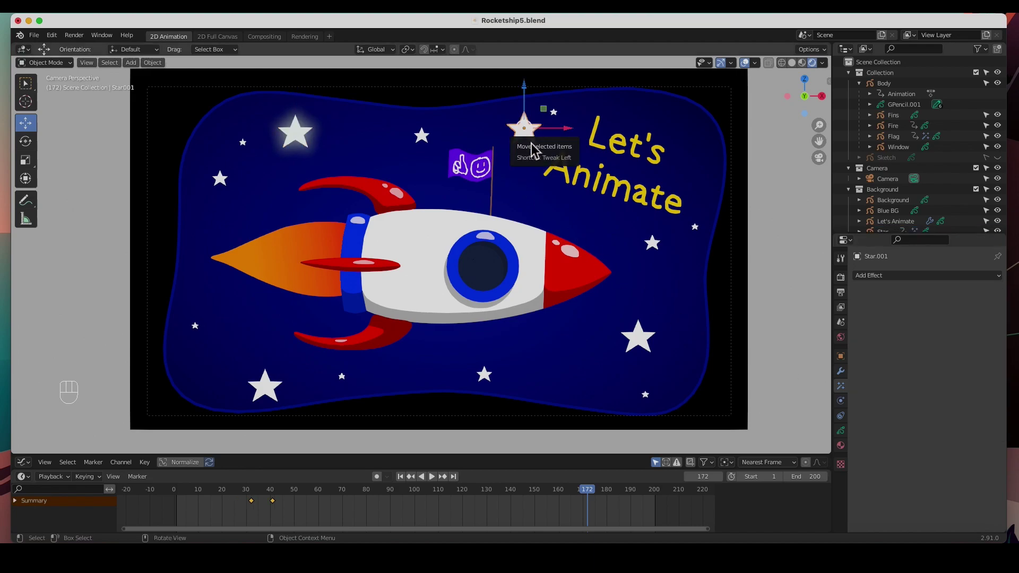
click(892, 278)
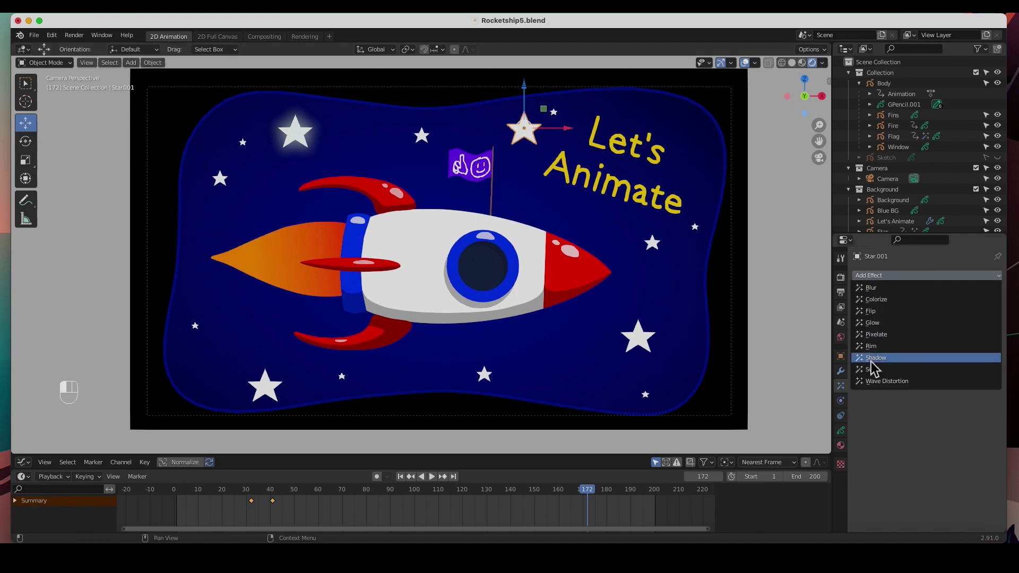
click(880, 332)
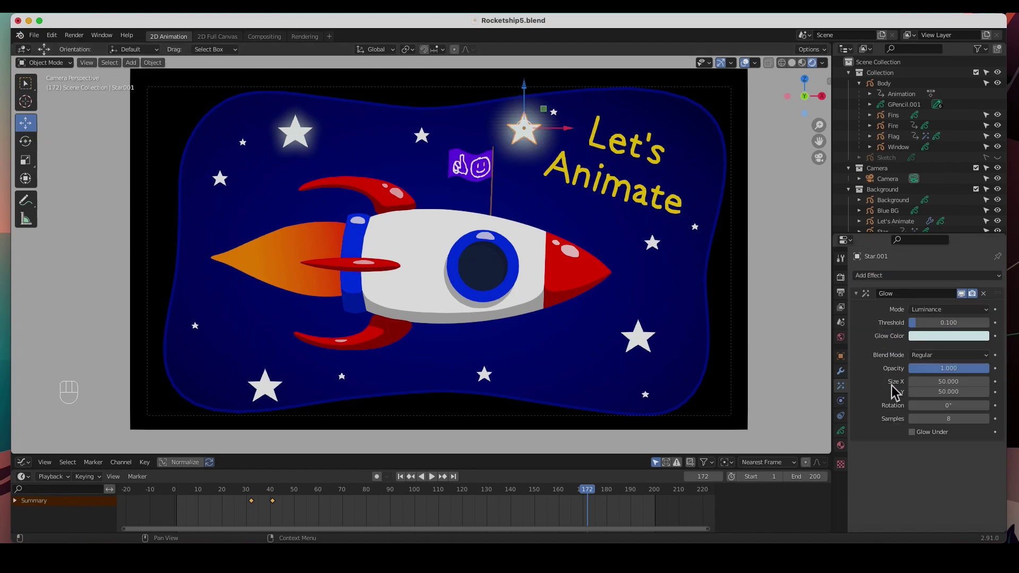
click(967, 382)
click(963, 369)
drag(963, 371, 905, 371)
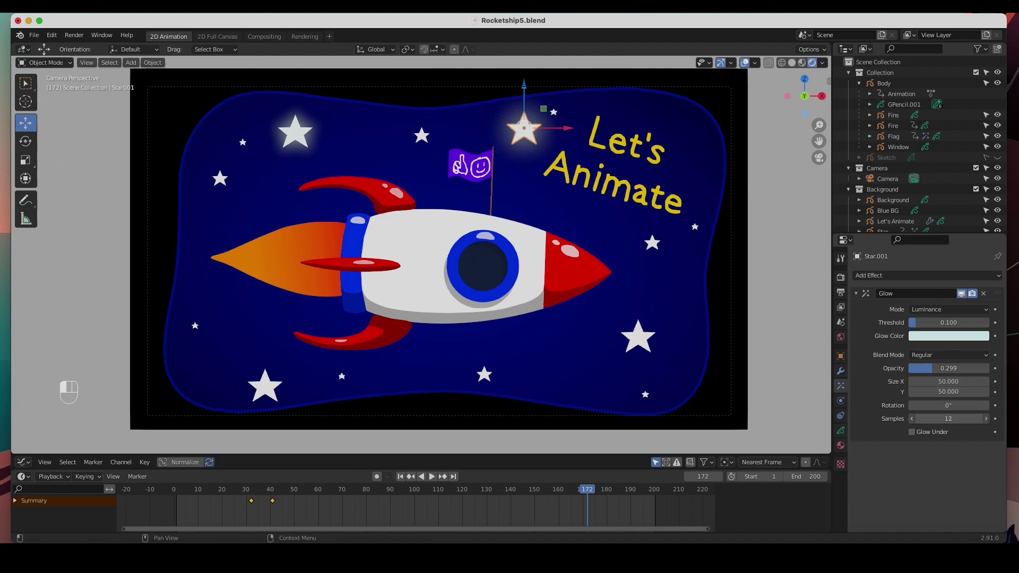
key(super+z)
key(super+z)
key(super+z)
key(super+z)
key(super+z)
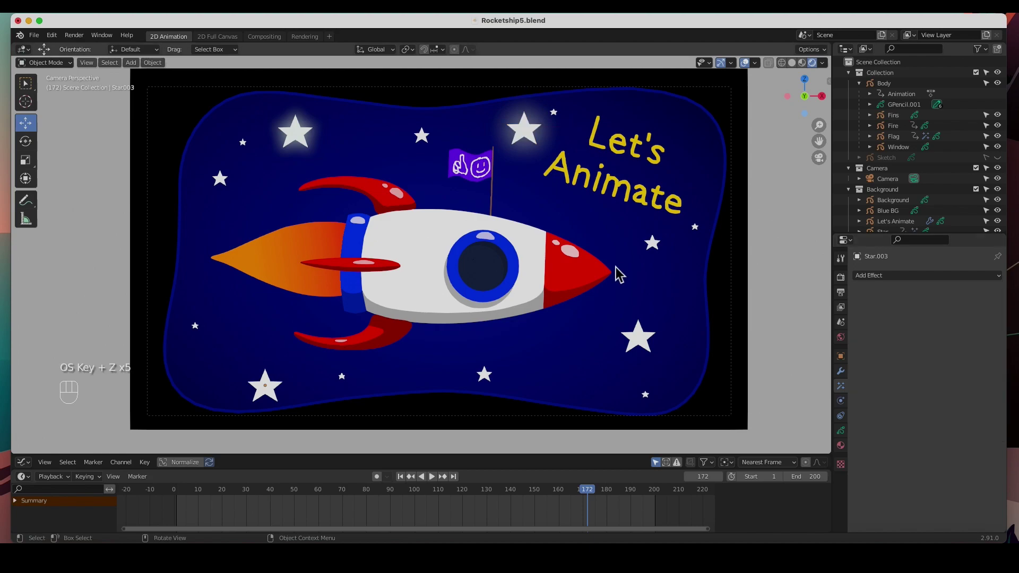
- Add a Glow to the lower-right star and lower its opacity to about 0.253
click(636, 344)
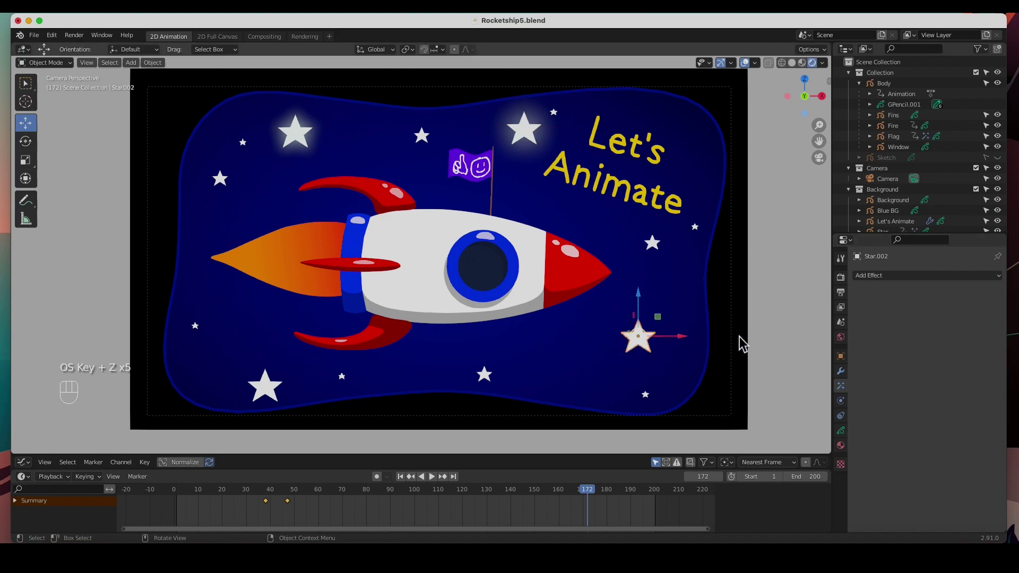
click(887, 276)
click(884, 323)
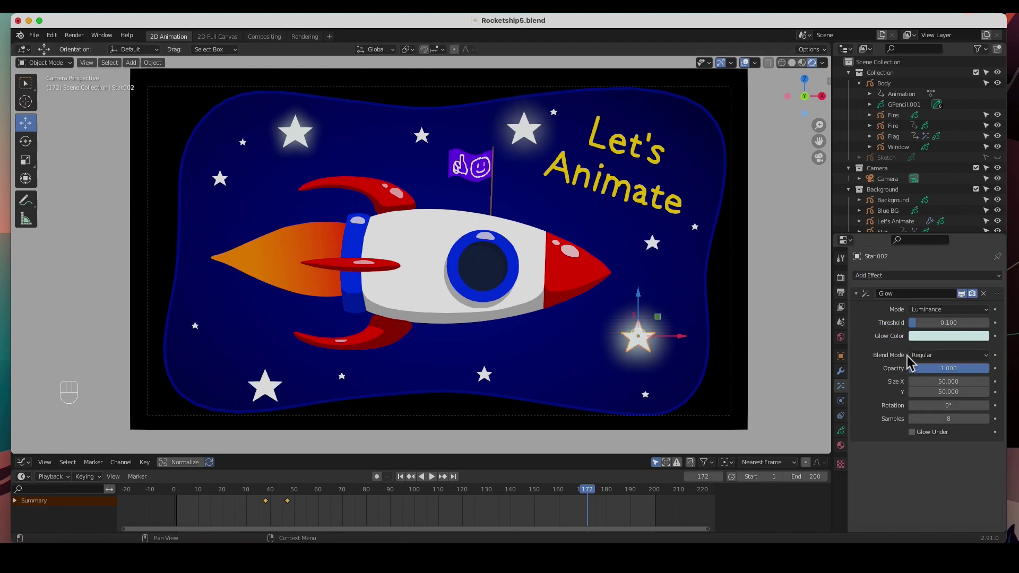
drag(986, 368, 929, 369)
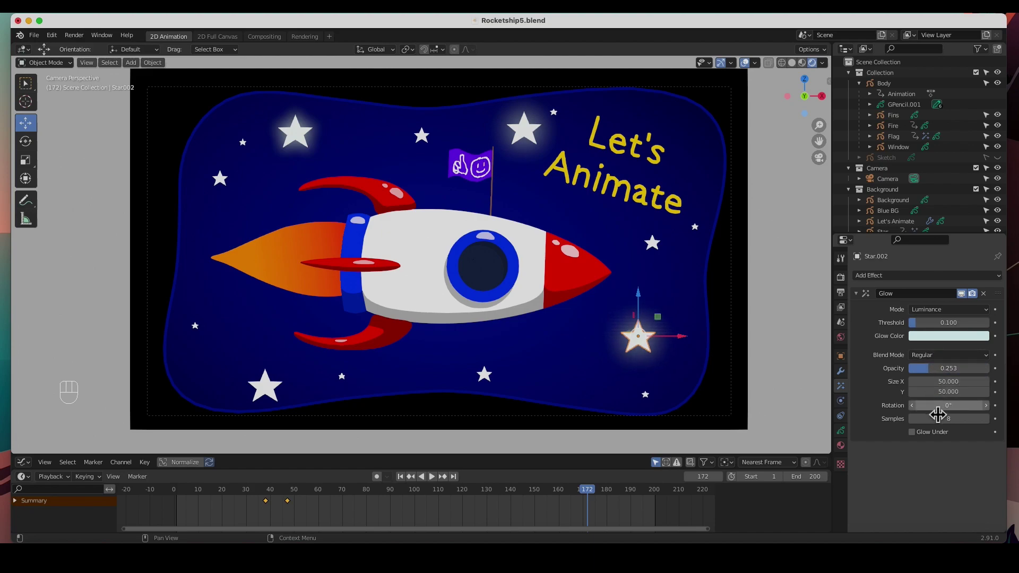
drag(935, 419, 942, 419)
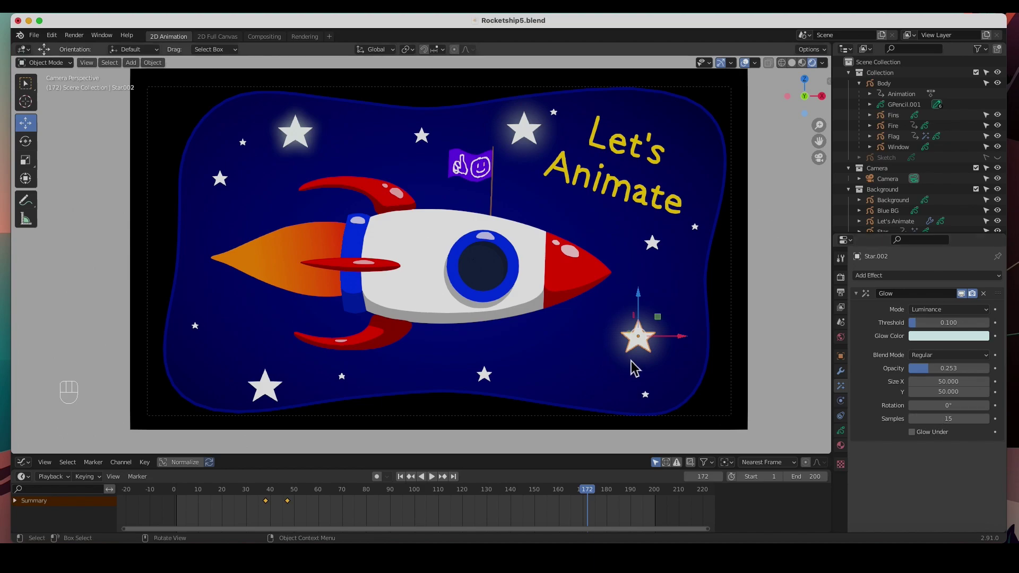
- Add a Glow to the large bottom-left star with 0.143 opacity and 16 samples
click(272, 396)
click(876, 276)
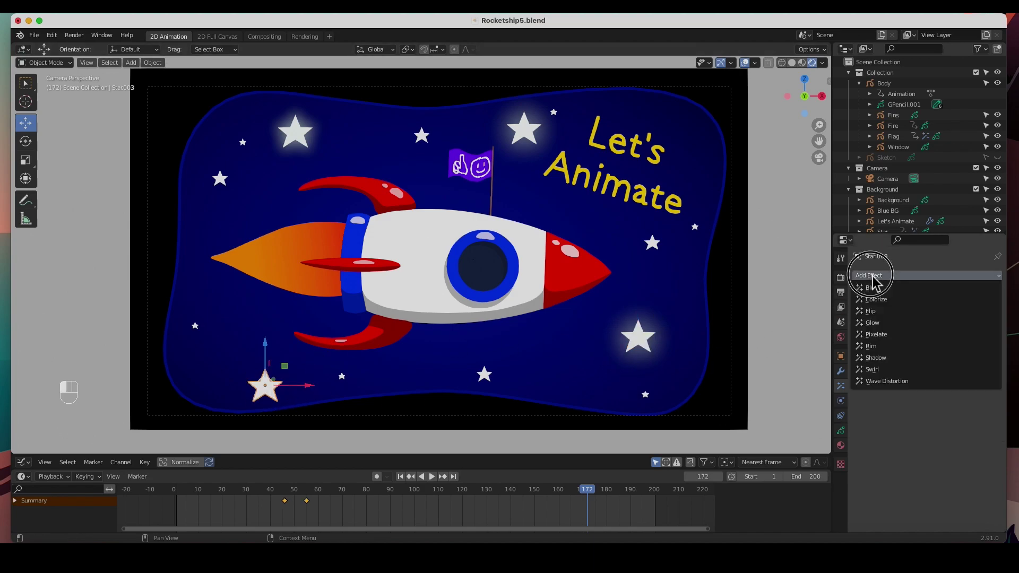
click(884, 326)
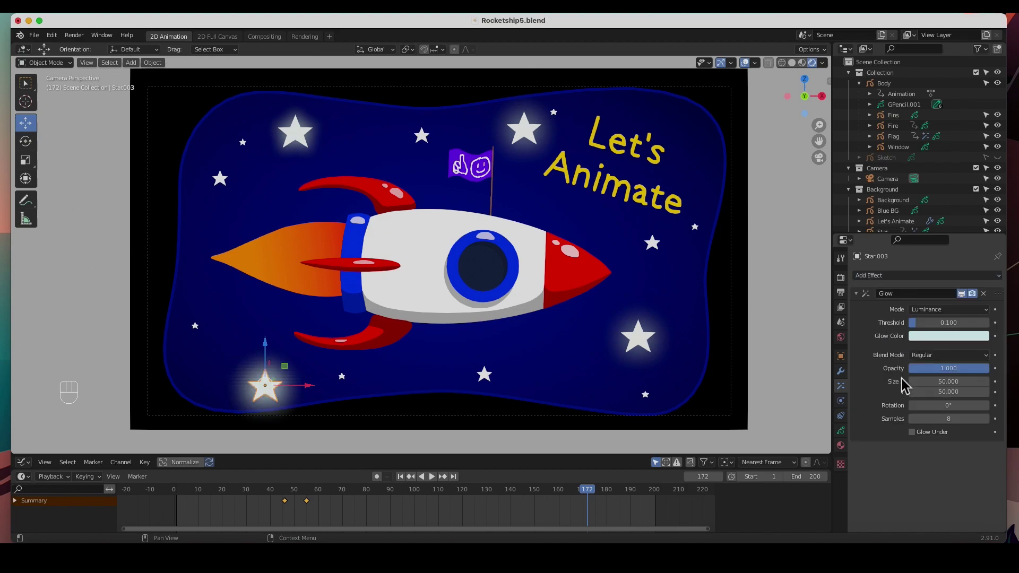
drag(964, 368, 918, 368)
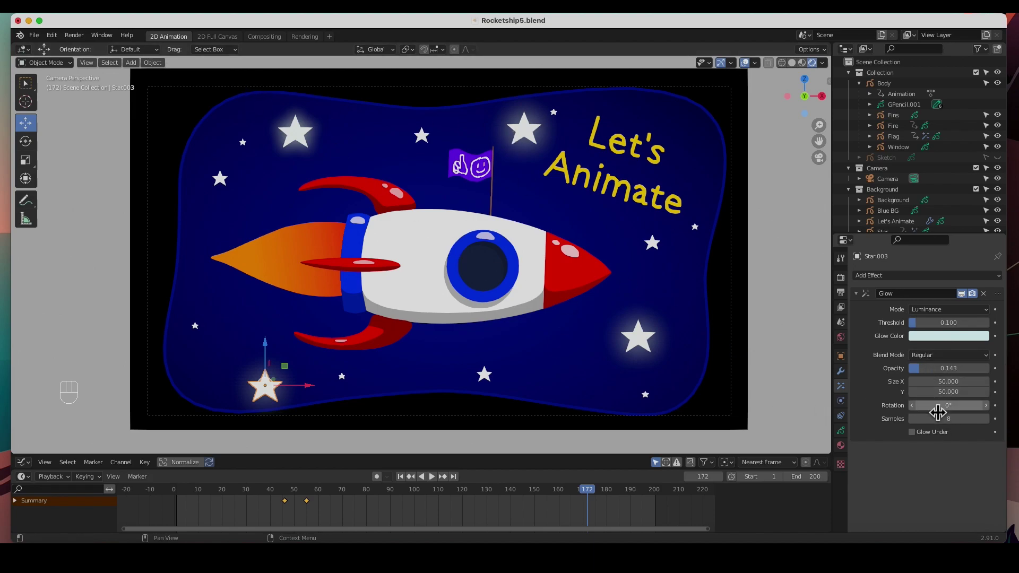
drag(949, 419, 958, 419)
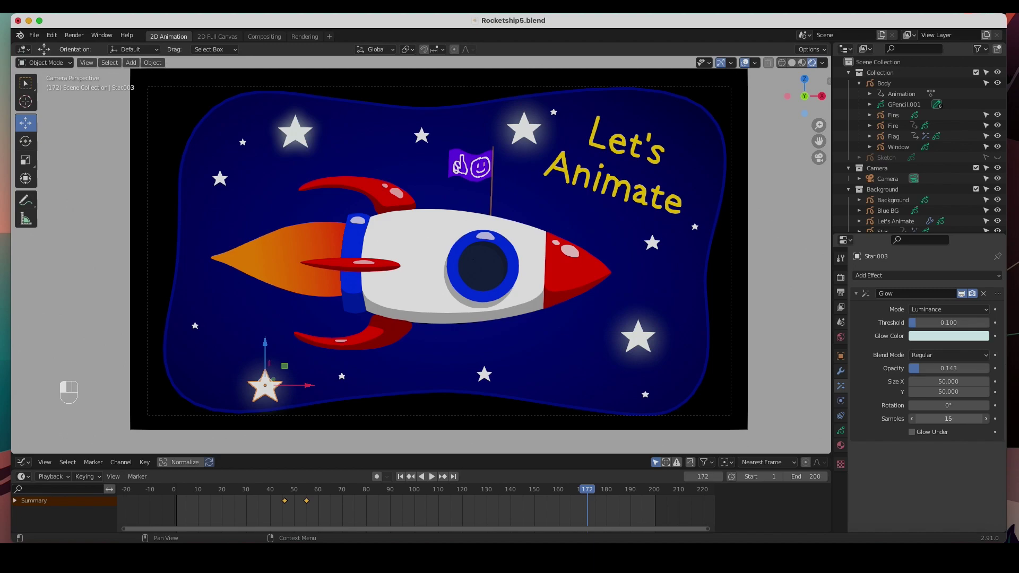
click(743, 402)
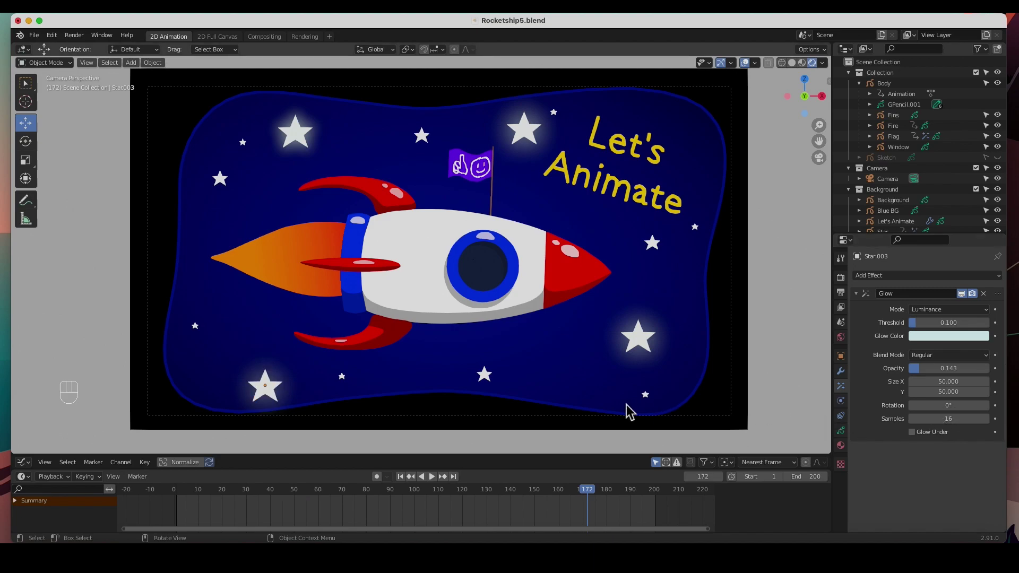
click(433, 249)
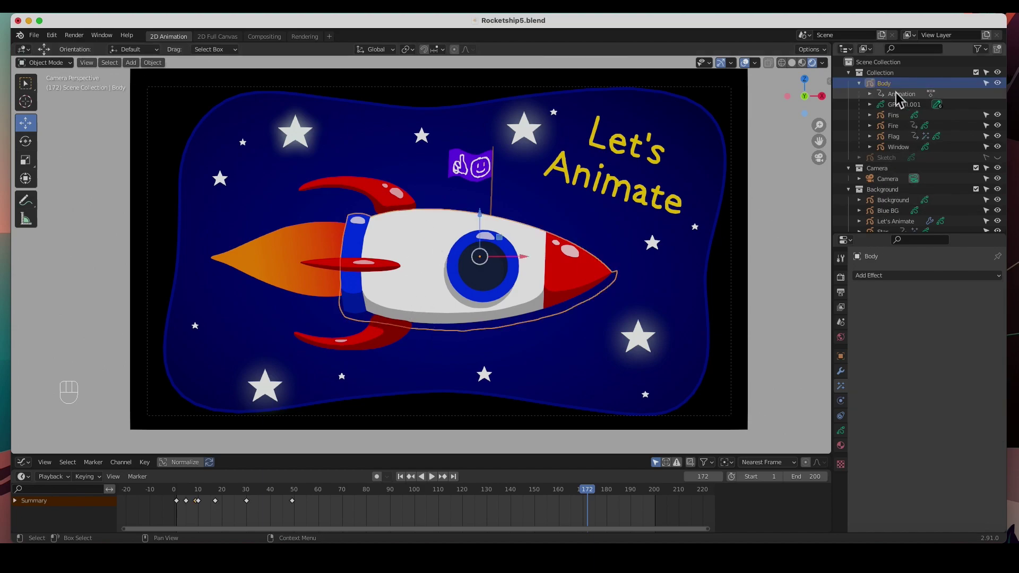
- Add a Shadow to the rocket body offset 90/-208 px, blurred 407 by 373 px, 5 samples
click(882, 282)
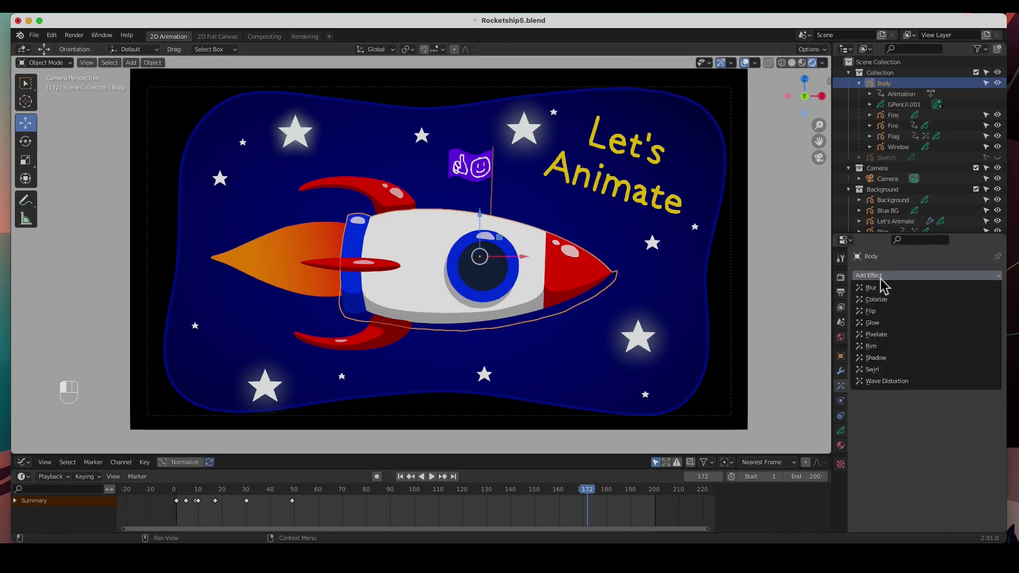
click(880, 359)
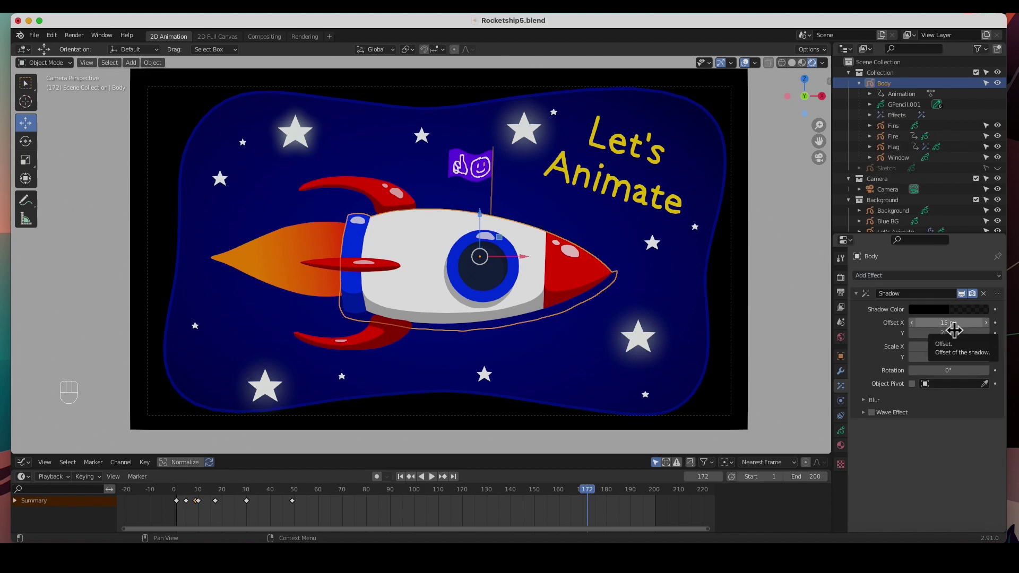
drag(935, 329, 908, 341)
drag(971, 322, 966, 322)
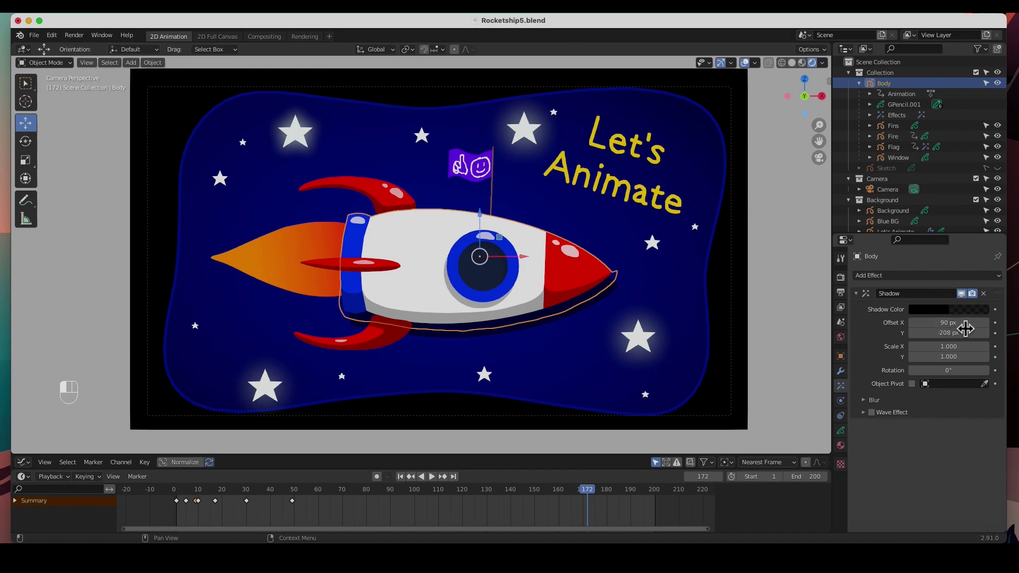
click(869, 402)
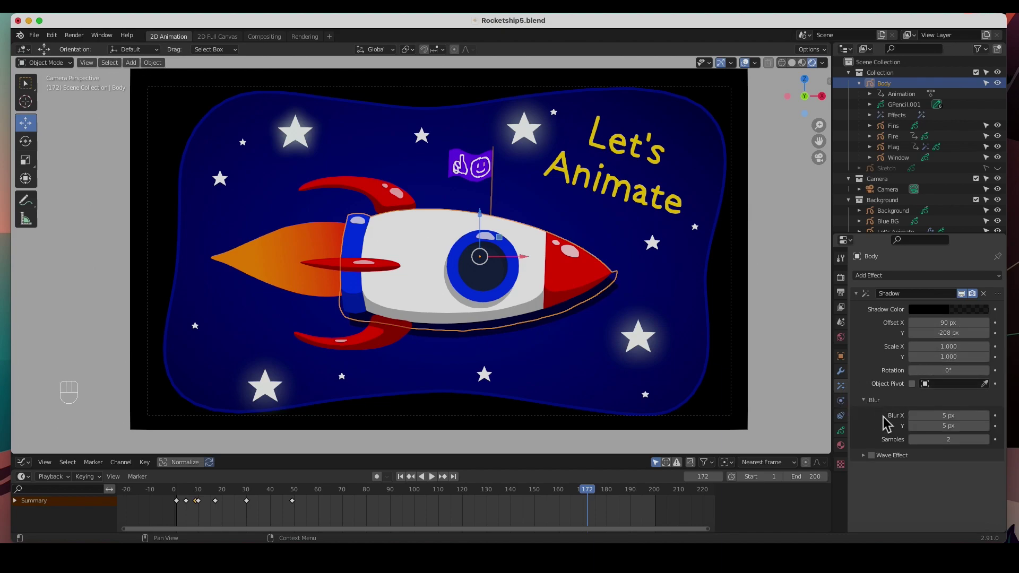
drag(950, 417, 988, 416)
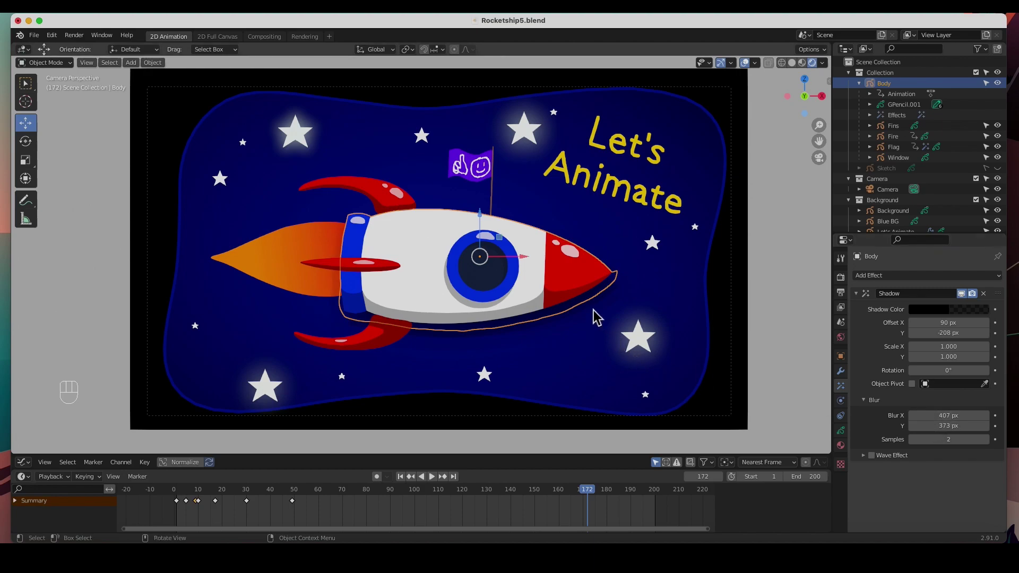
drag(940, 439, 956, 441)
- Add a Shadow effect to the Let's Animate text
click(584, 180)
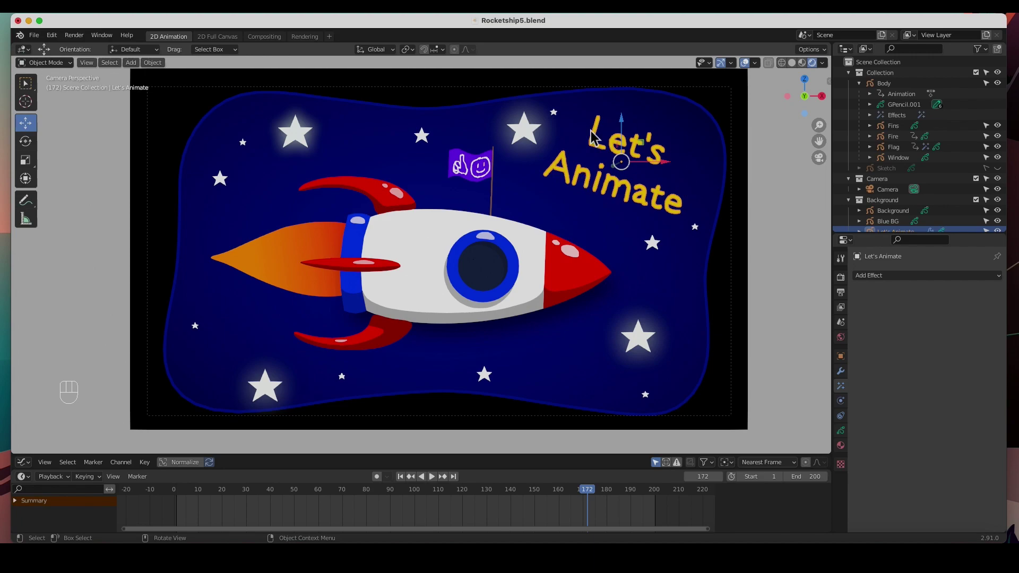
click(874, 278)
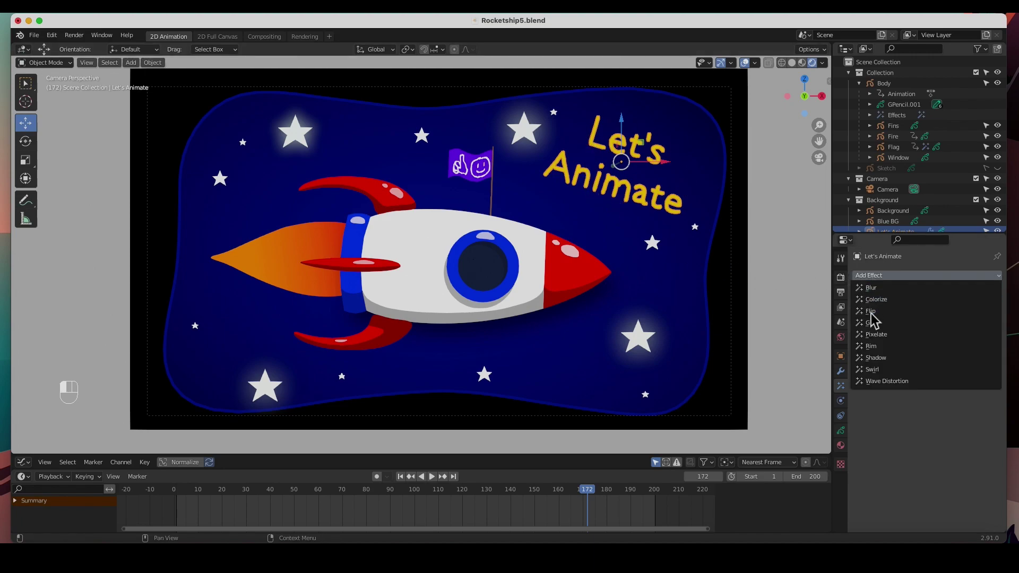
click(872, 360)
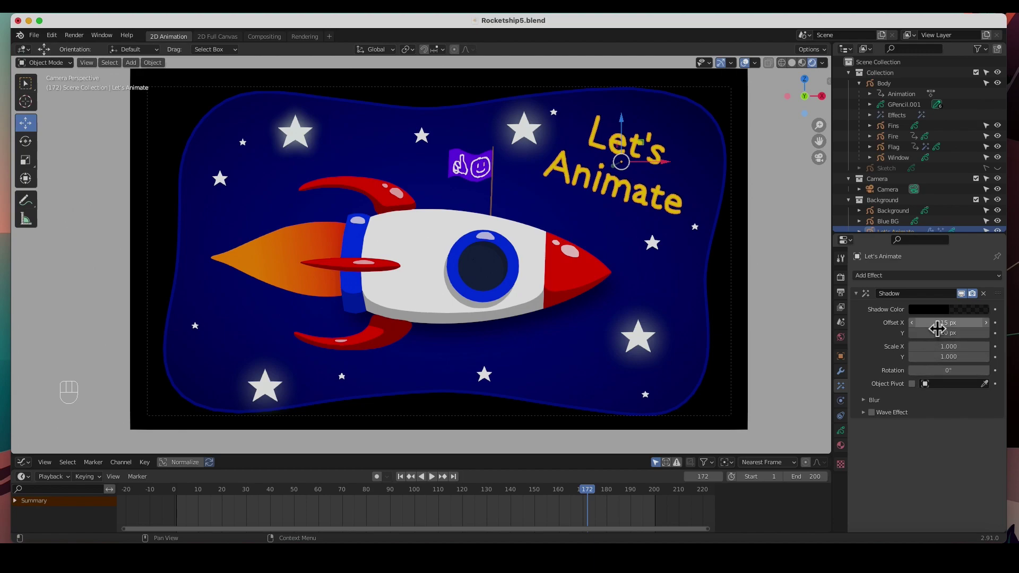
- Offset the text shadow by -5 x -81 px and blur it about 133 x 135 px
drag(939, 329, 956, 329)
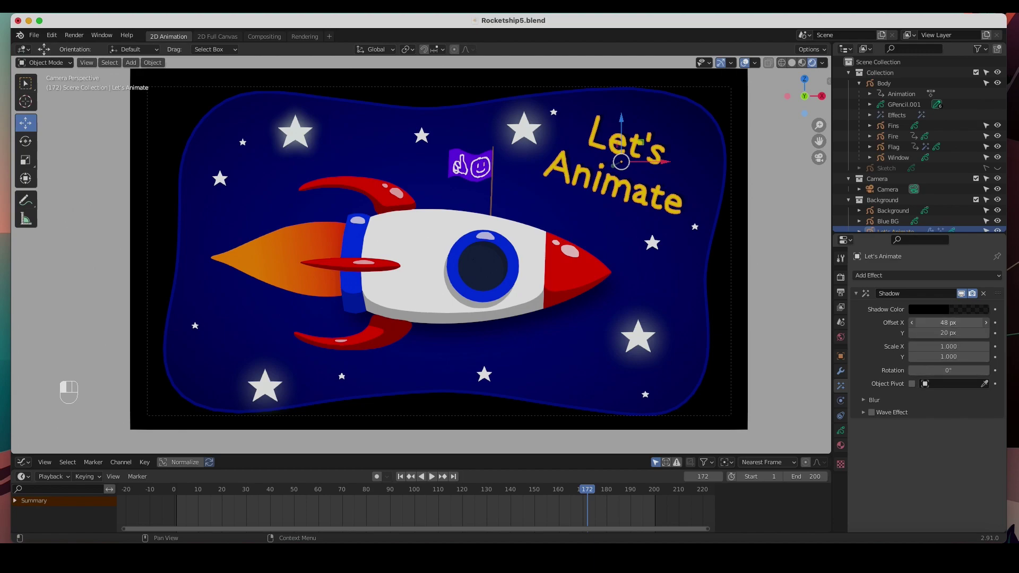
drag(933, 333, 941, 333)
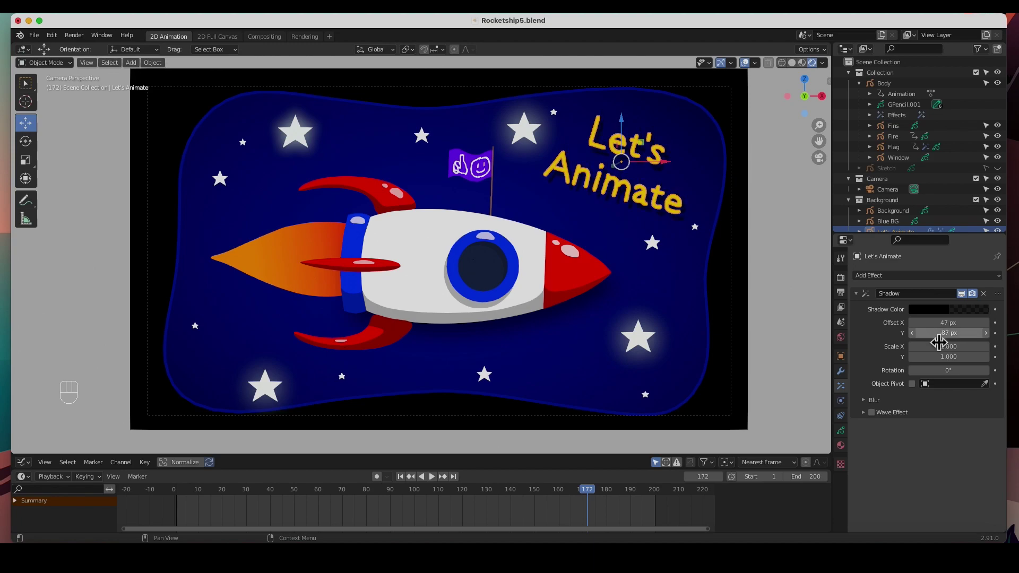
click(864, 400)
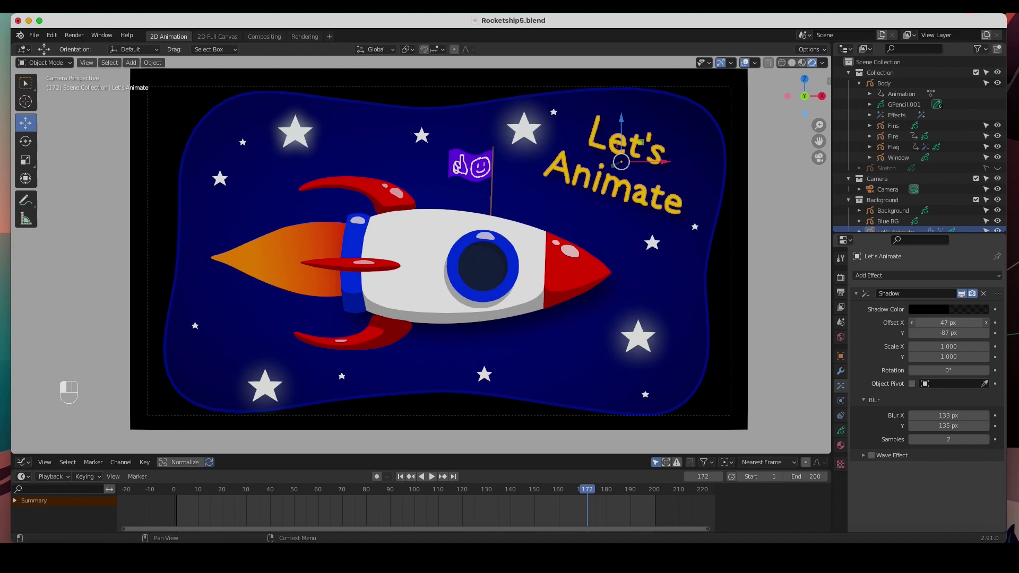
drag(950, 333, 943, 333)
click(468, 196)
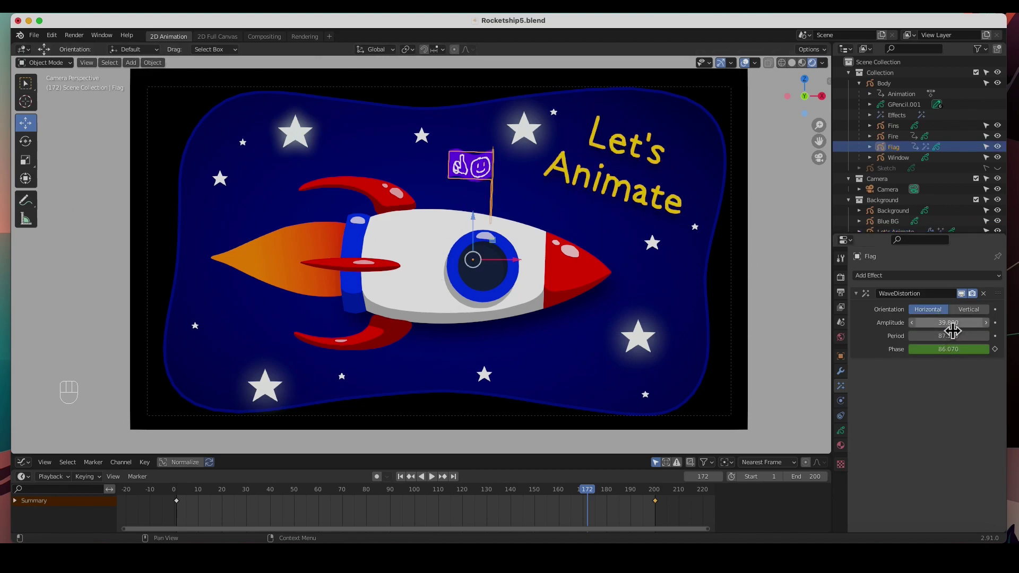
- Add a Shadow effect to the flag, offset 15 by -135 px
click(875, 277)
click(872, 361)
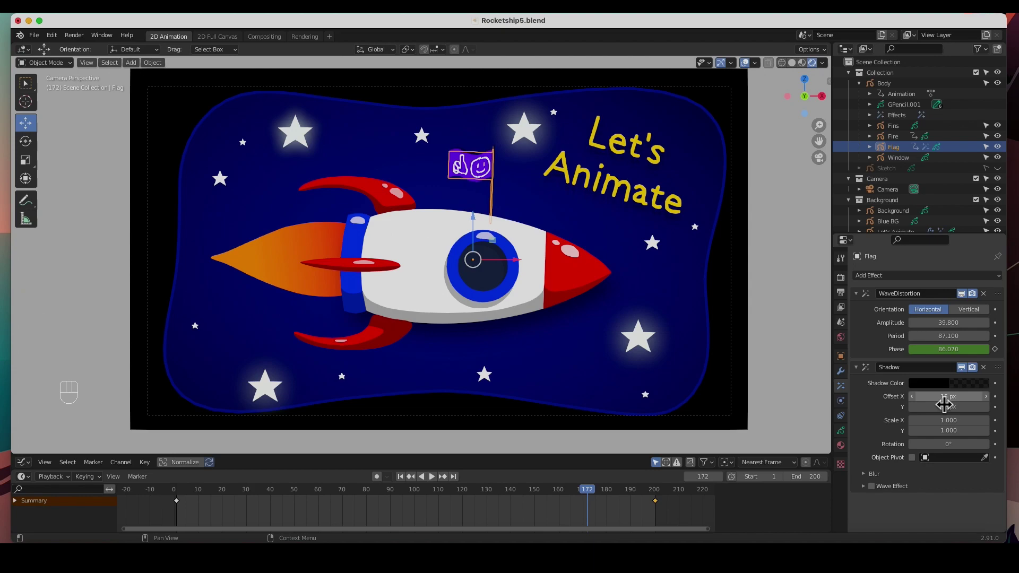
drag(945, 407, 945, 407)
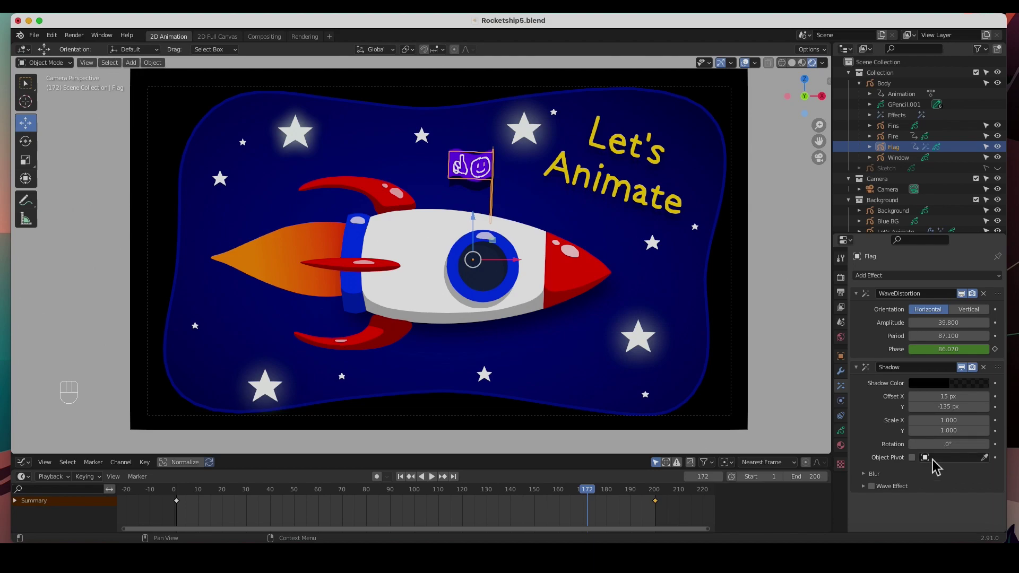
- Blur the flag shadow to 163 x 134 px with 10 samples, then deselect to check
click(865, 475)
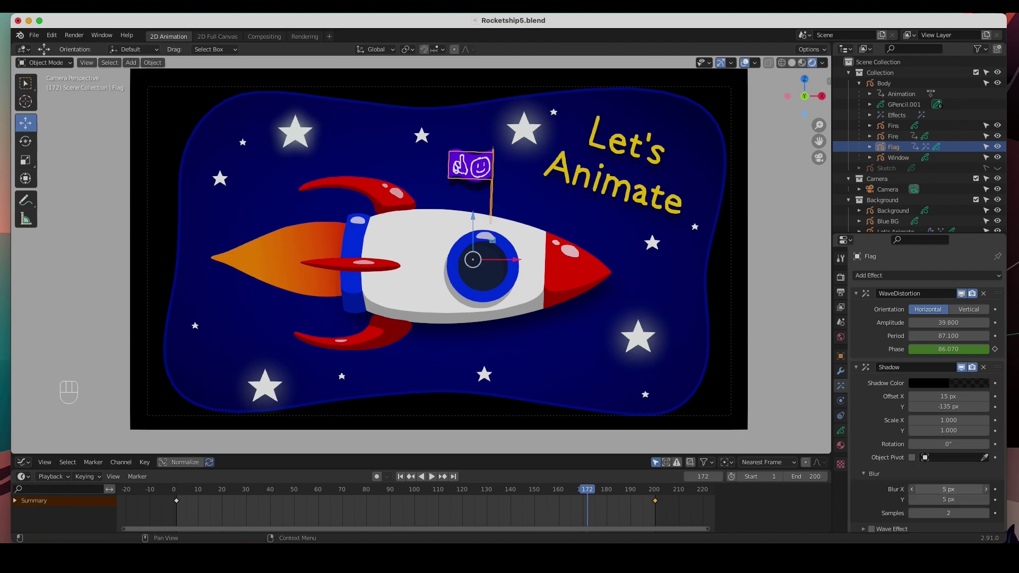
drag(942, 499, 948, 500)
drag(935, 489, 935, 489)
drag(947, 500, 953, 500)
drag(947, 500, 940, 500)
mouse_move(947, 489)
mouse_down()
mouse_move(937, 488)
mouse_move(950, 489)
mouse_up()
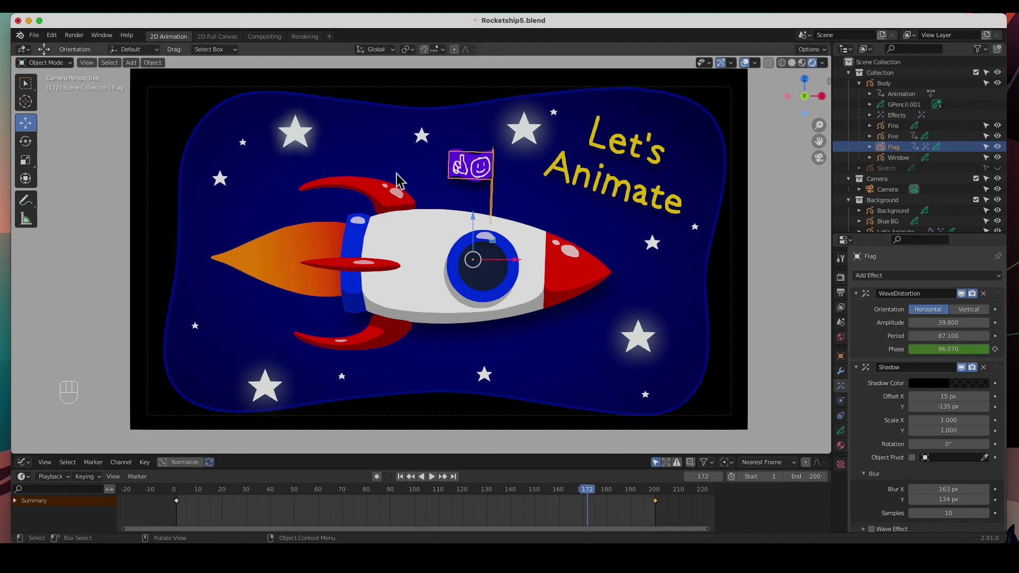
click(787, 278)
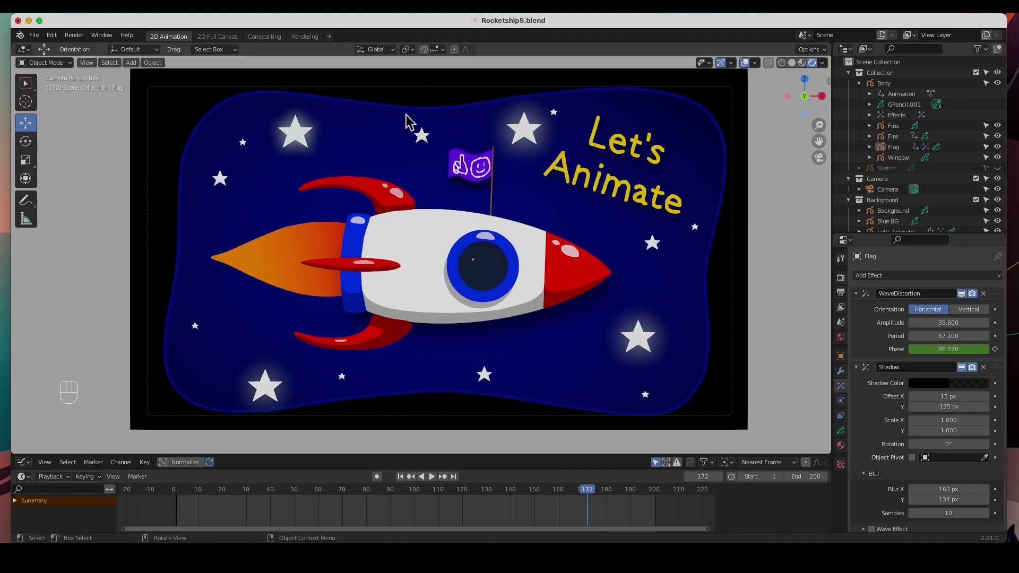
- Start timeline playback to preview the rocket, stars, shadows and waving flag
click(432, 477)
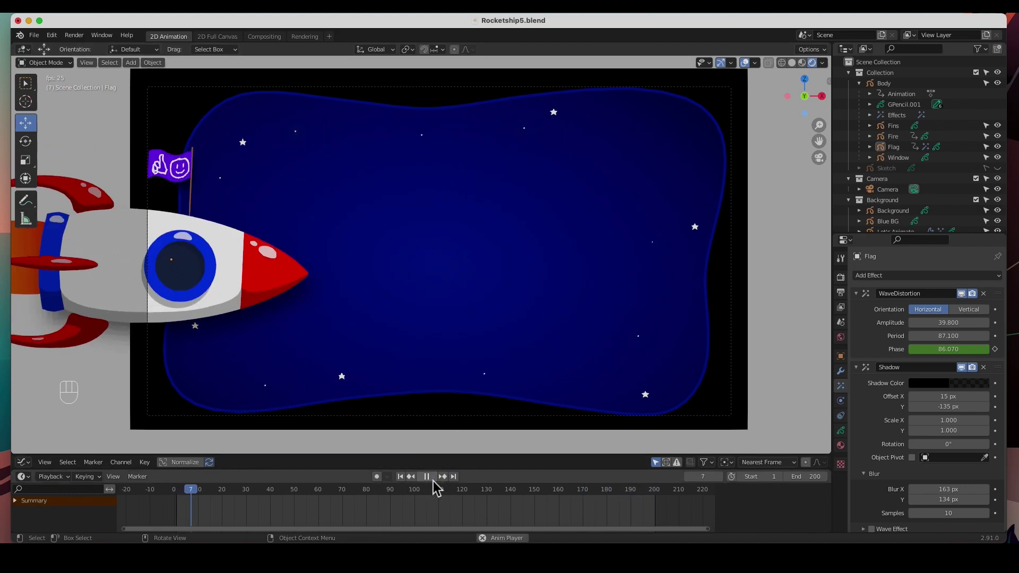